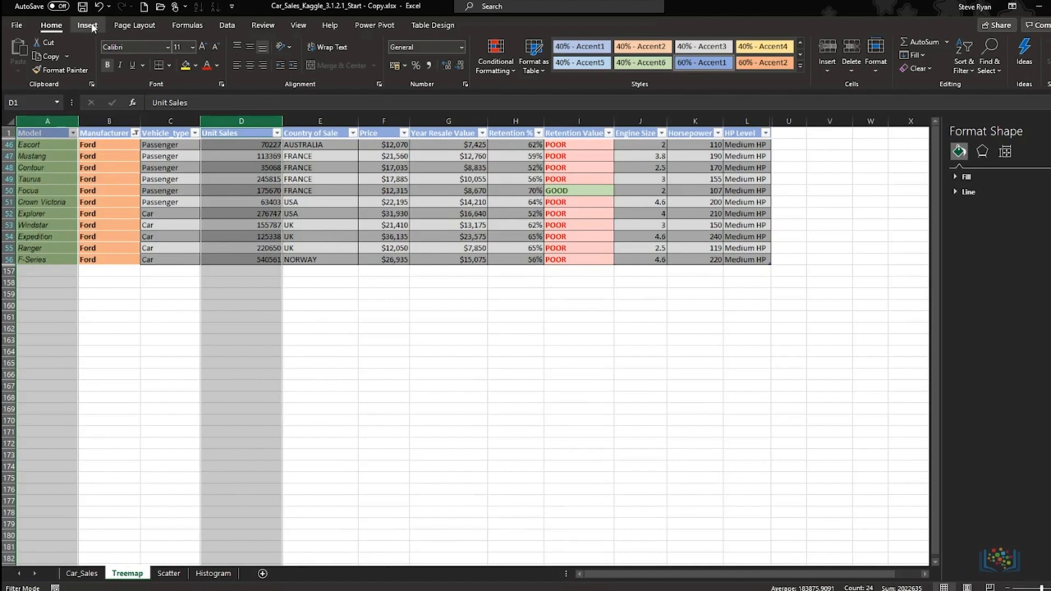
Insert a treemap chart from the selected Model and Unit Sales columns of the filtered Ford table.
click(88, 26)
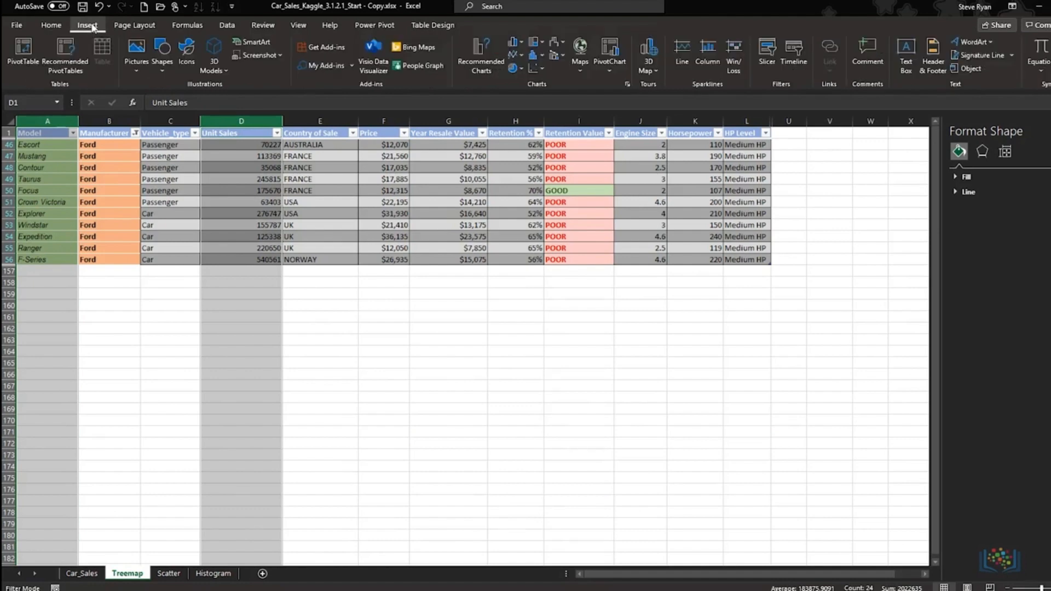
click(543, 42)
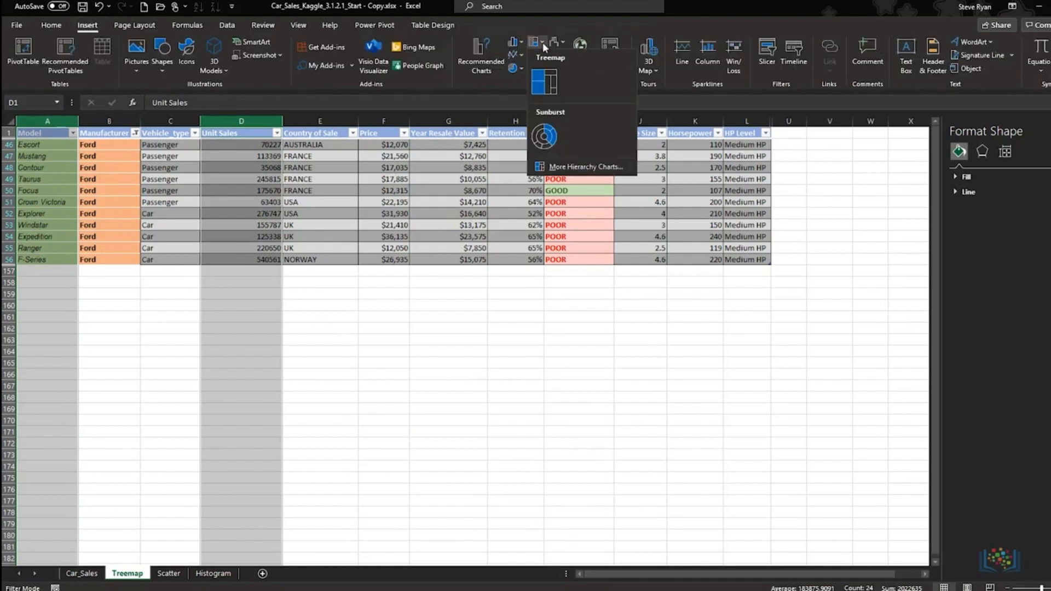
click(544, 77)
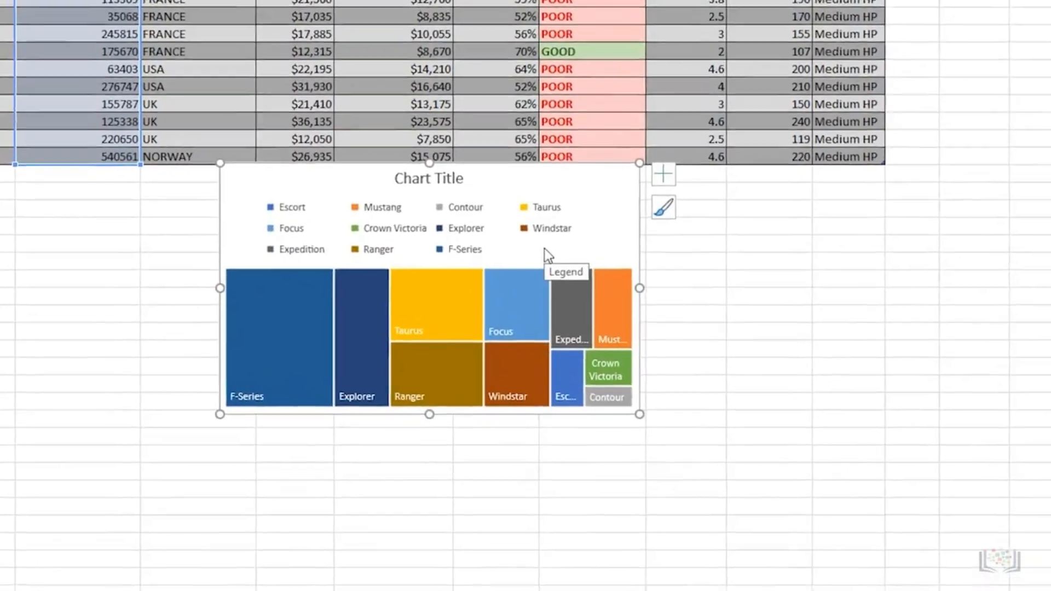
Move the treemap just below the data table and enlarge it so the block labels have more room.
drag(545, 180, 544, 194)
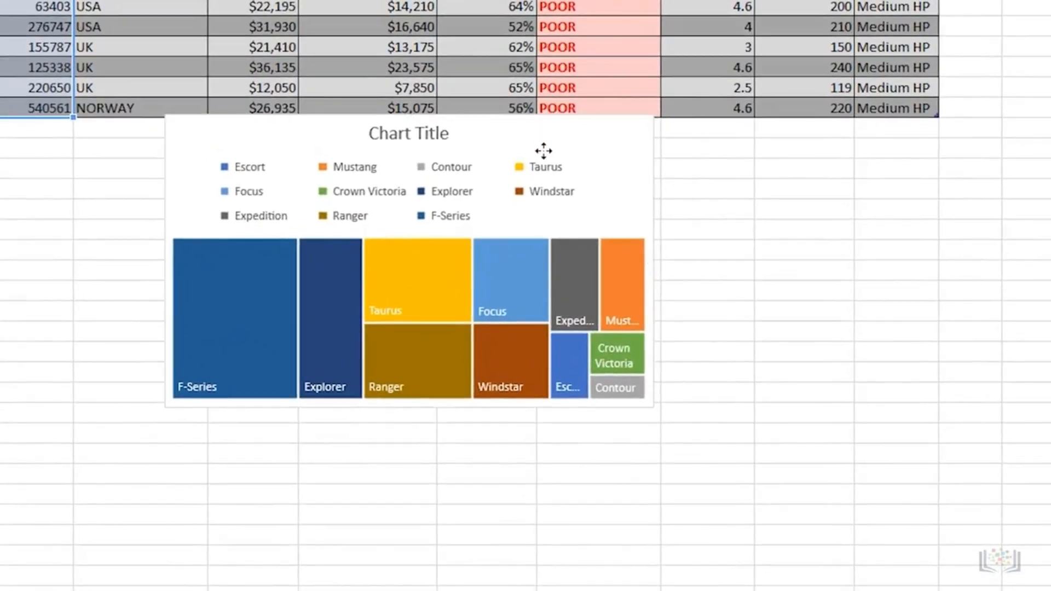
drag(543, 150, 544, 152)
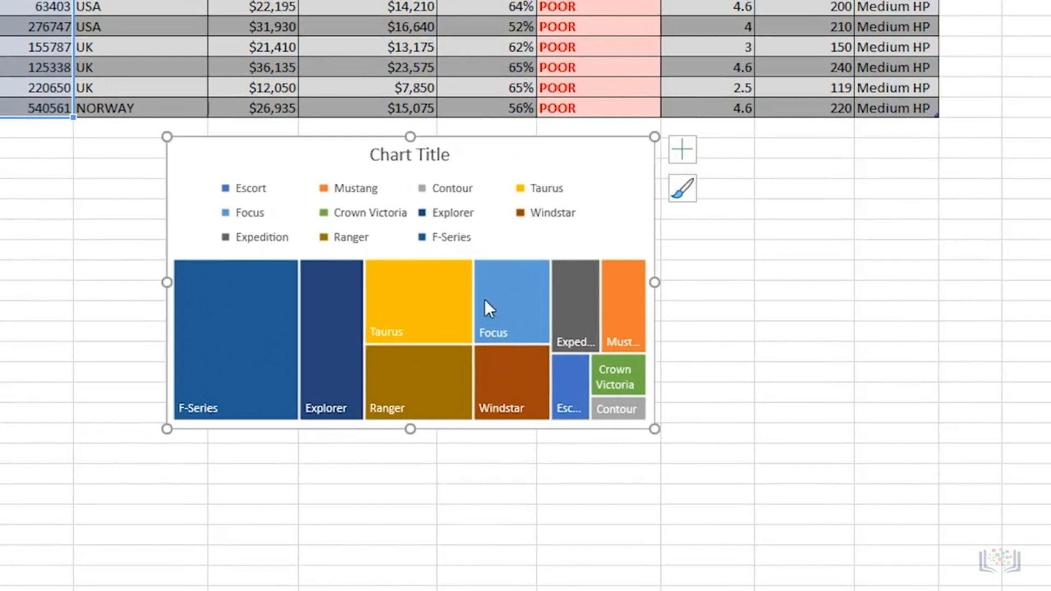
drag(656, 432, 770, 488)
mouse_move(419, 320)
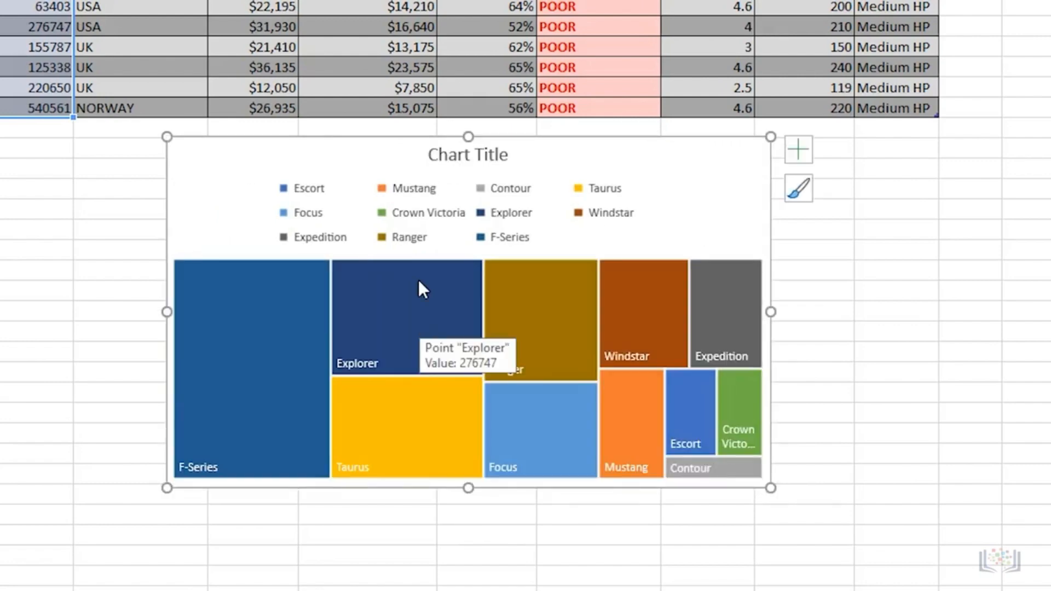
Replace the treemap's placeholder title with "Unit Sales of Ford Cars".
click(453, 161)
triple_click(431, 159)
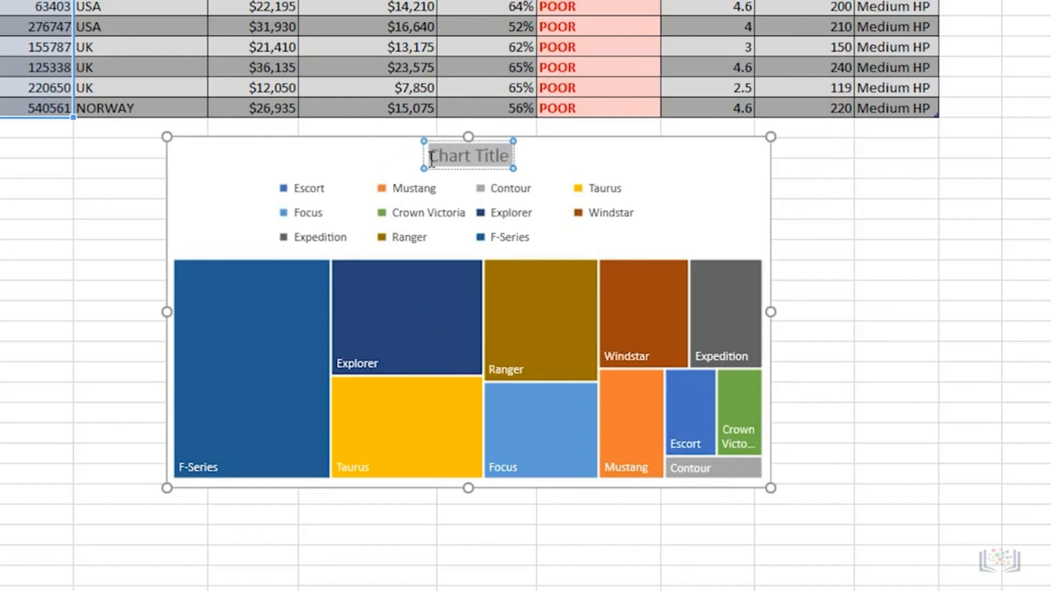
text(Unit Sal)
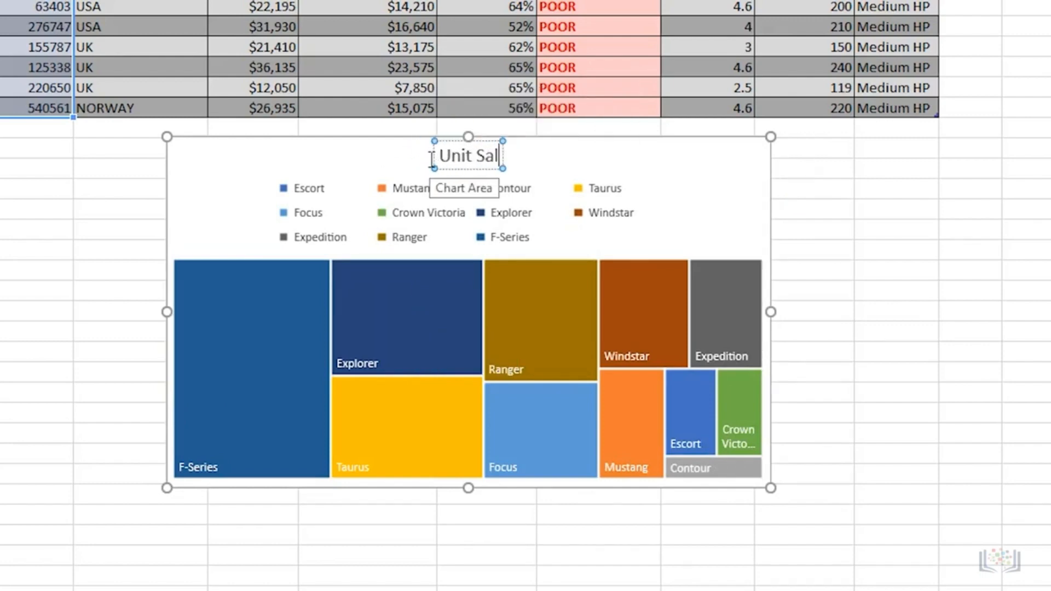
text(es of Ford Cars)
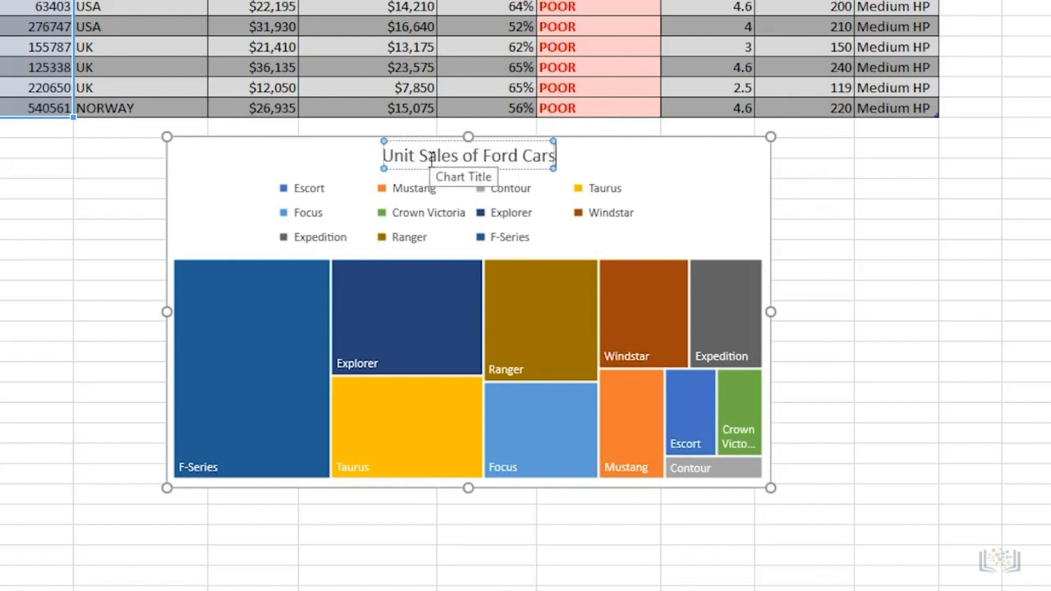
click(329, 160)
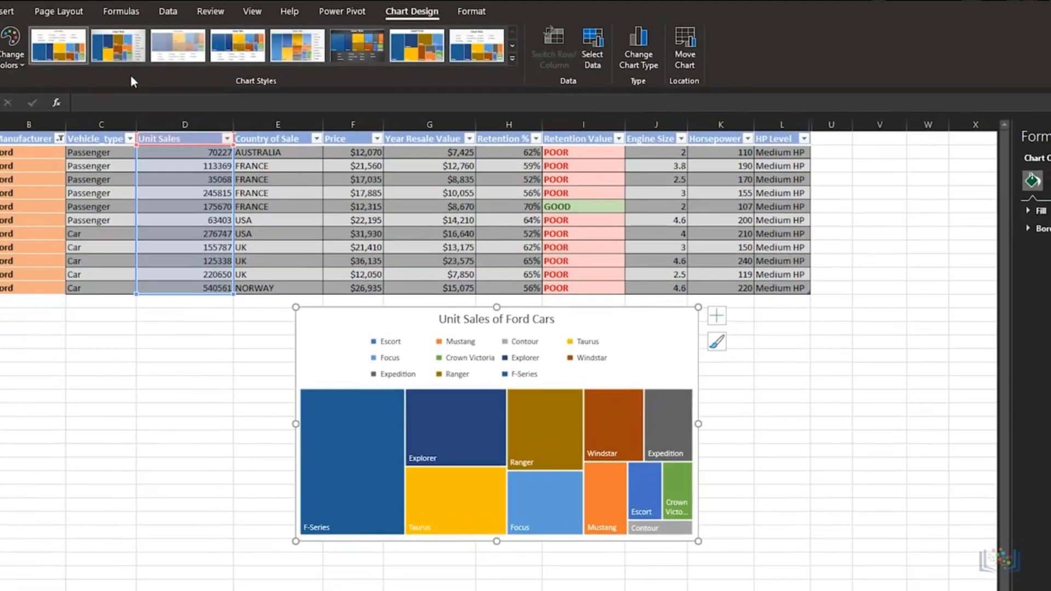
Apply the chart style with a grey gradient background and side legend to the treemap, and inspect the unit sales of its blocks.
click(118, 55)
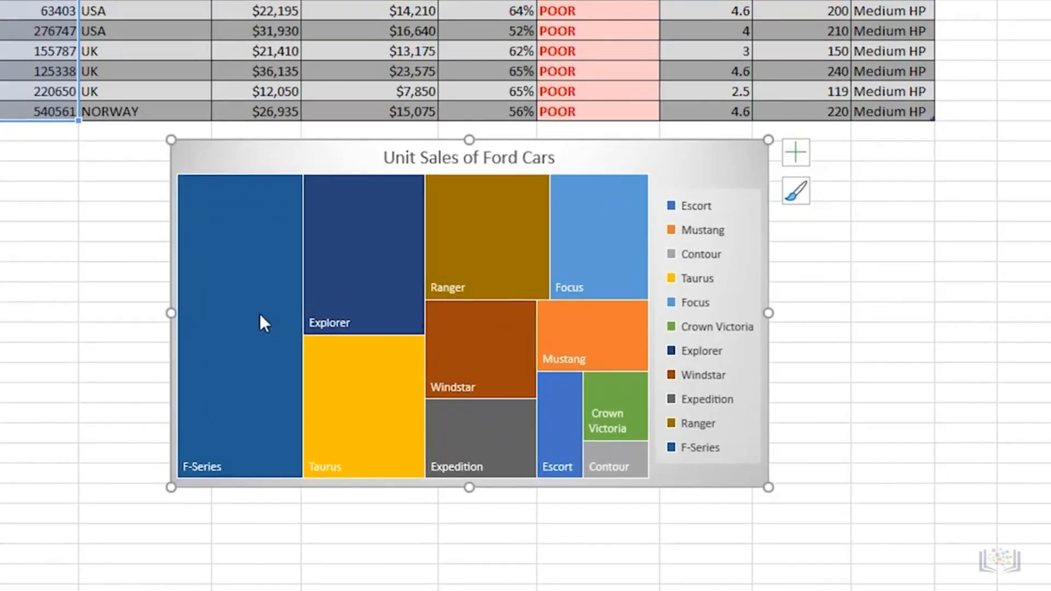
mouse_move(249, 314)
mouse_move(354, 251)
mouse_move(348, 436)
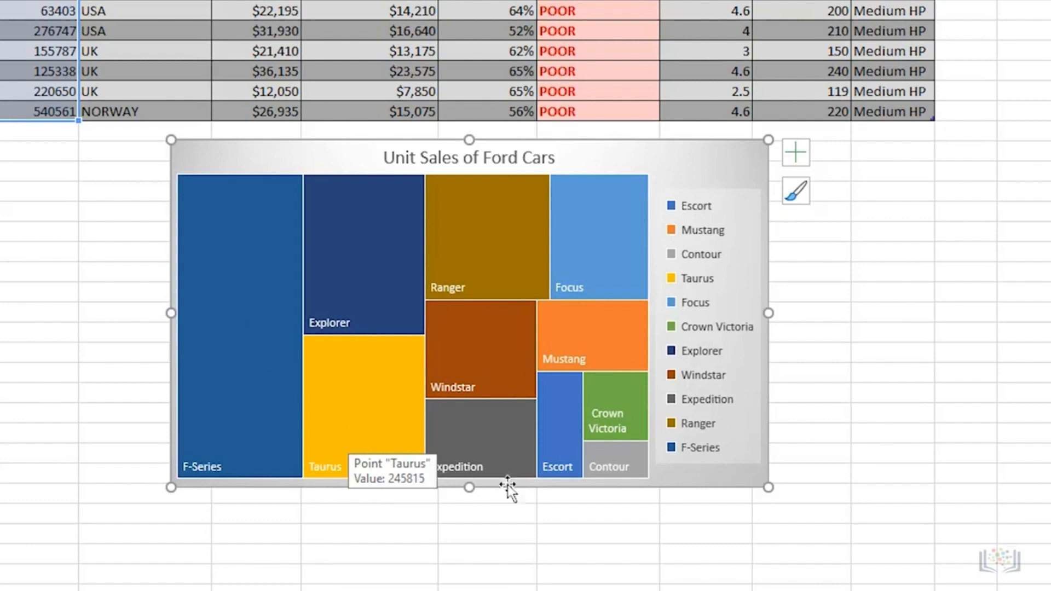
mouse_move(614, 455)
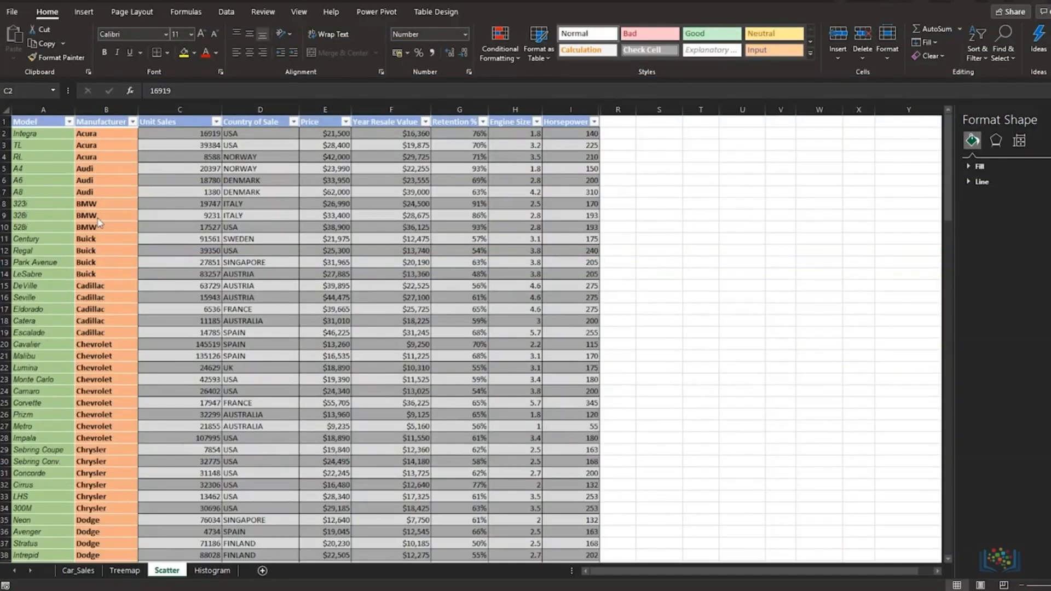
Insert a scatter chart from the Price and Year Resale Value columns on the Scatter sheet.
click(318, 108)
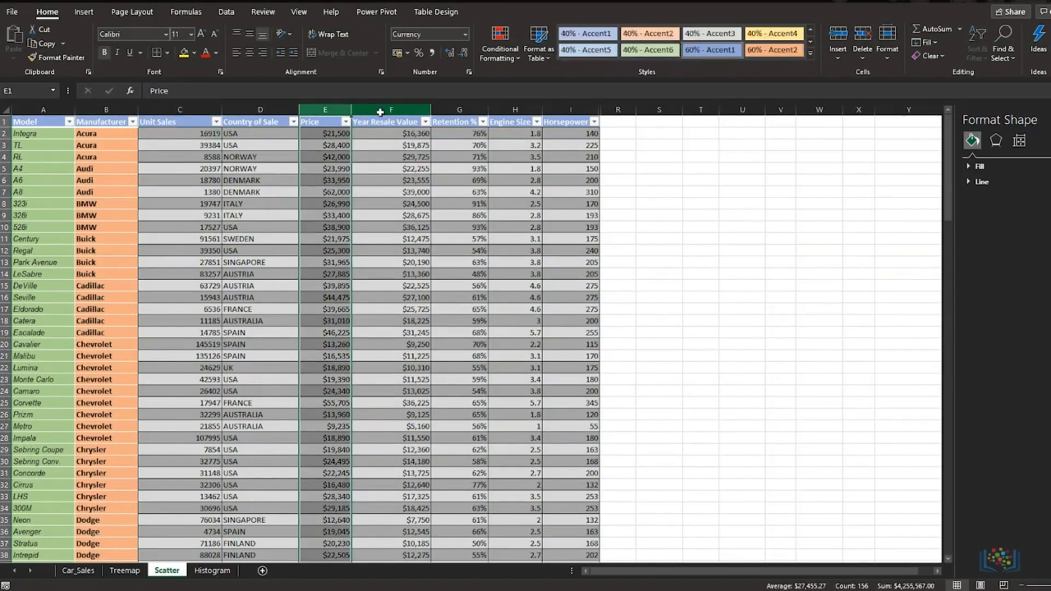
ctrl+click(380, 111)
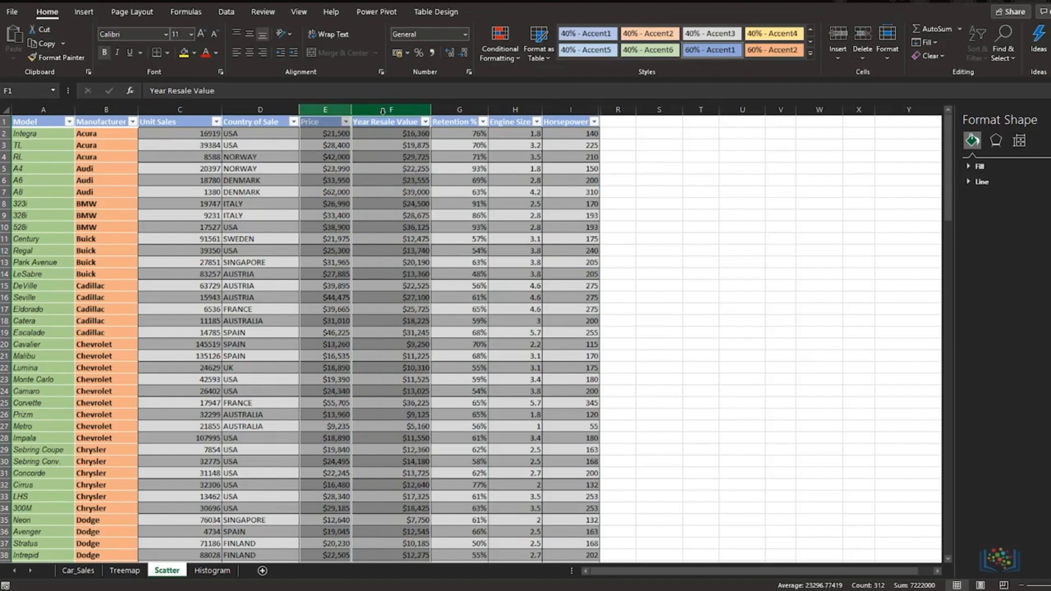
click(82, 16)
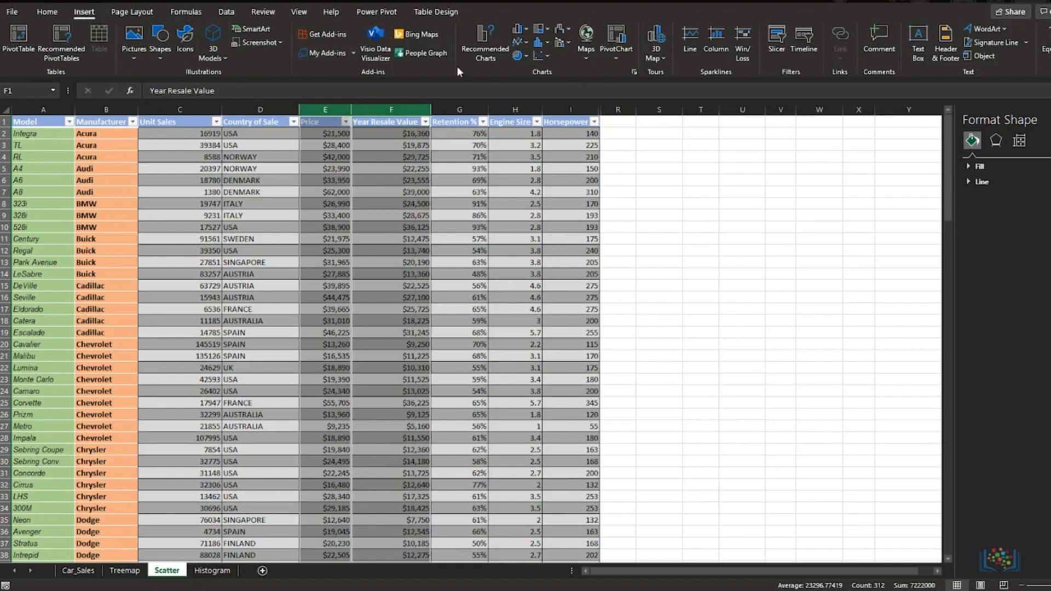
click(547, 56)
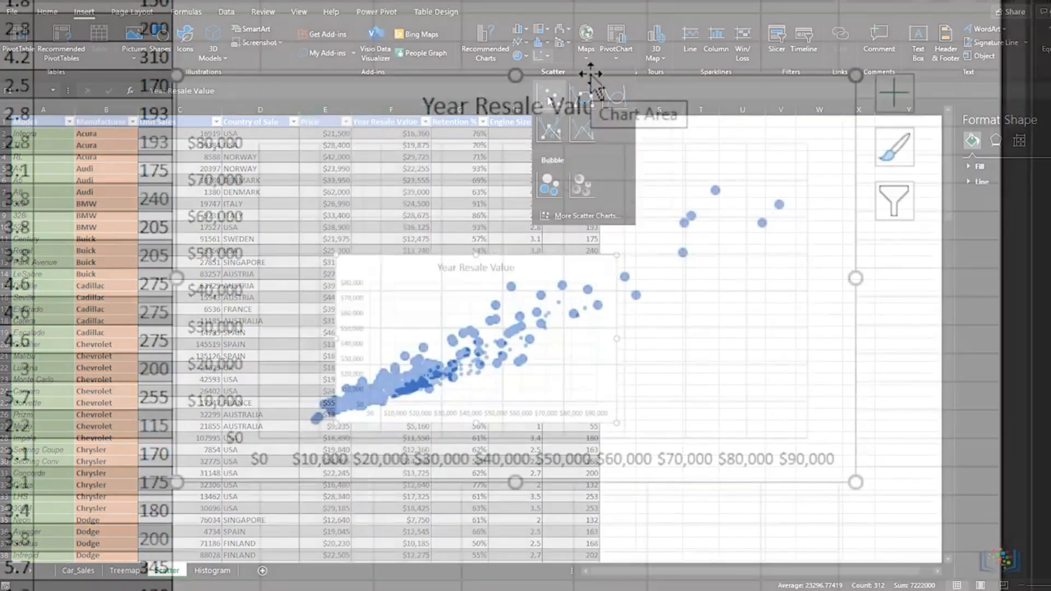
Extend the scatter chart's title to read "Comparing Price with Year Resale Value".
click(508, 108)
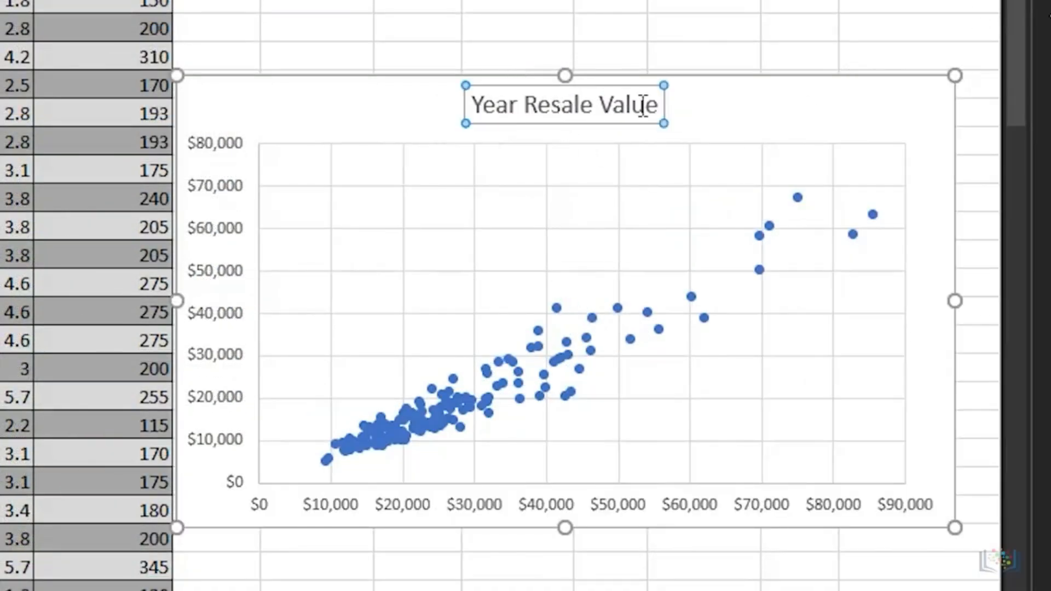
drag(643, 105, 422, 122)
key(Left)
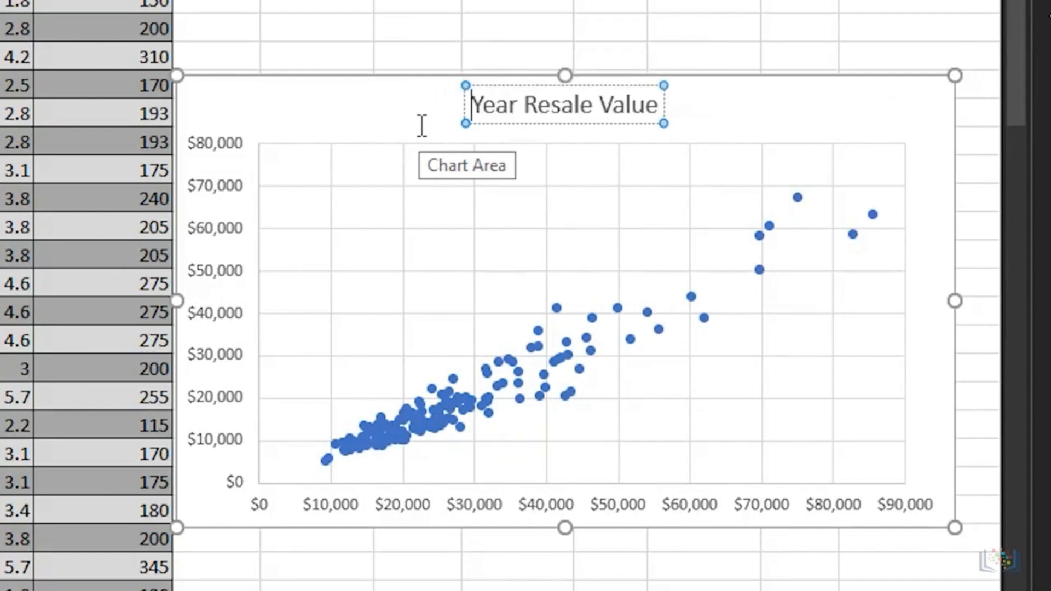
text(Comparing Price with)
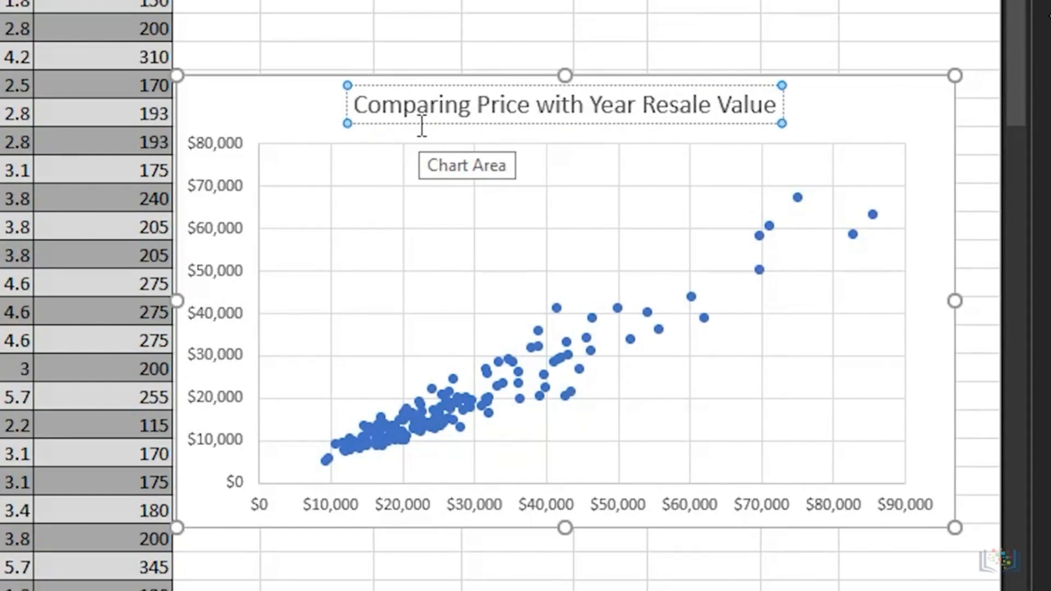
click(842, 115)
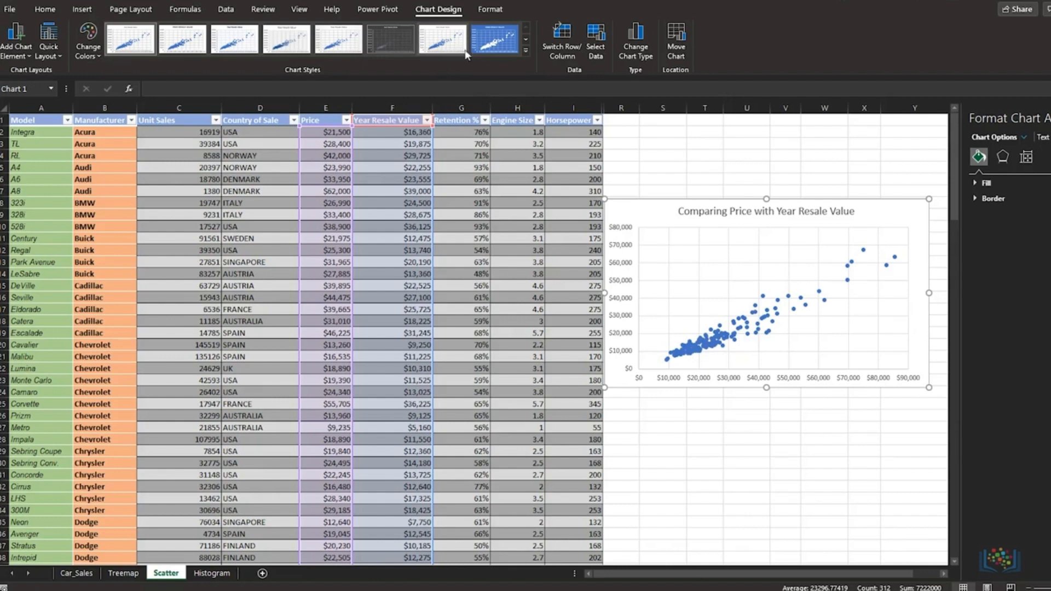
Apply the blue-background chart style to the scatter chart and add primary horizontal and primary vertical axis titles.
click(490, 48)
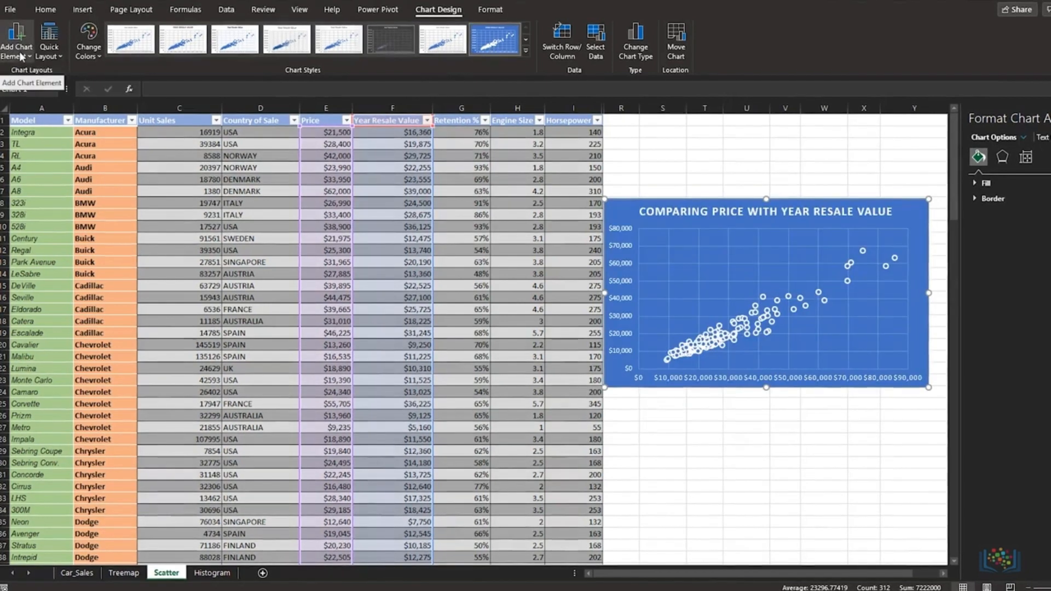
click(19, 51)
mouse_move(37, 88)
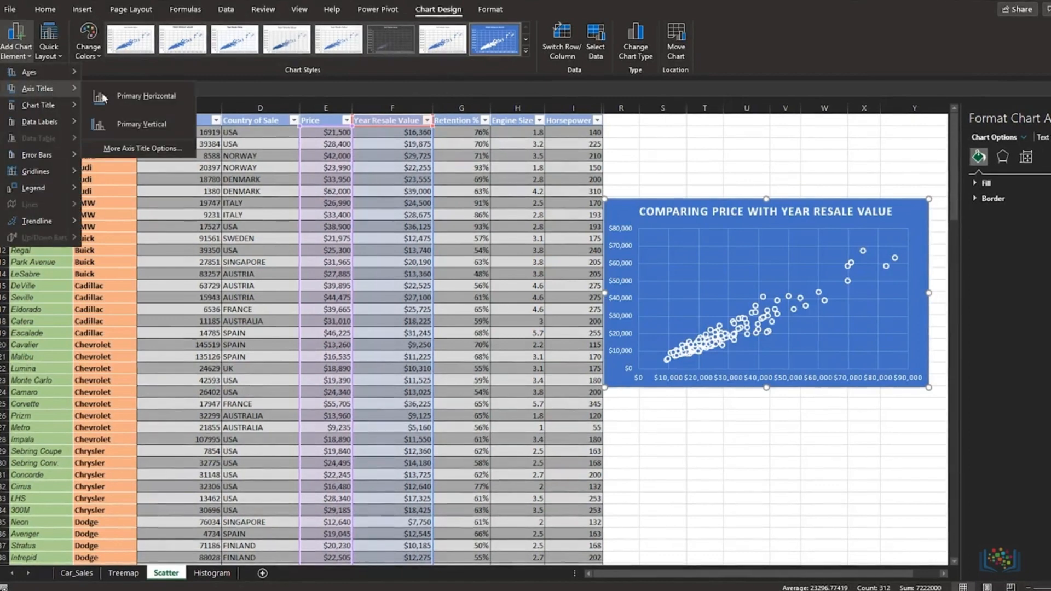
click(140, 95)
click(17, 47)
mouse_move(41, 91)
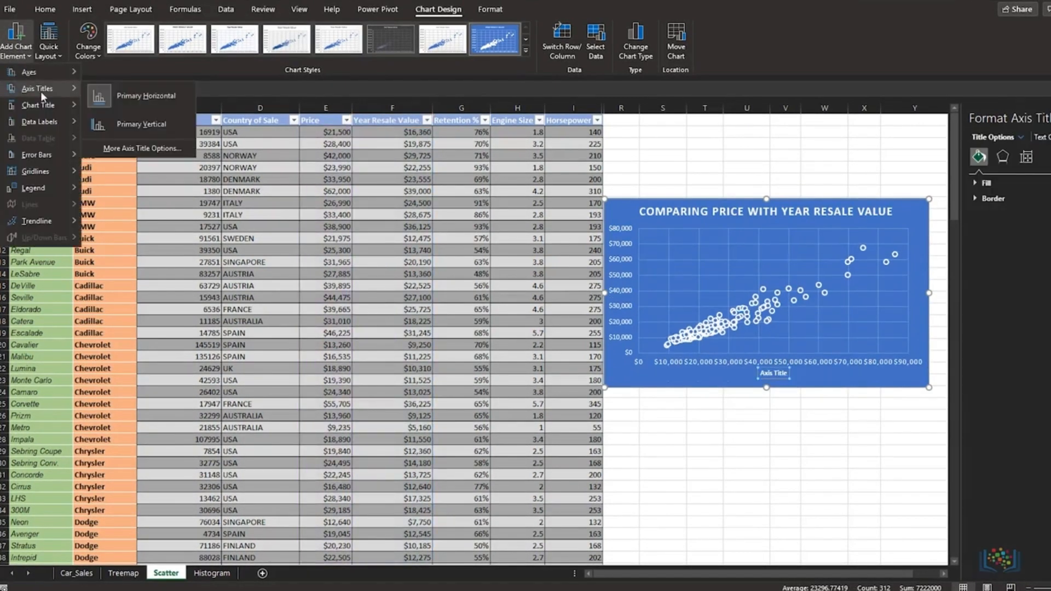
click(136, 128)
Set the scatter chart's horizontal axis title to "Retail Price".
drag(793, 372, 763, 373)
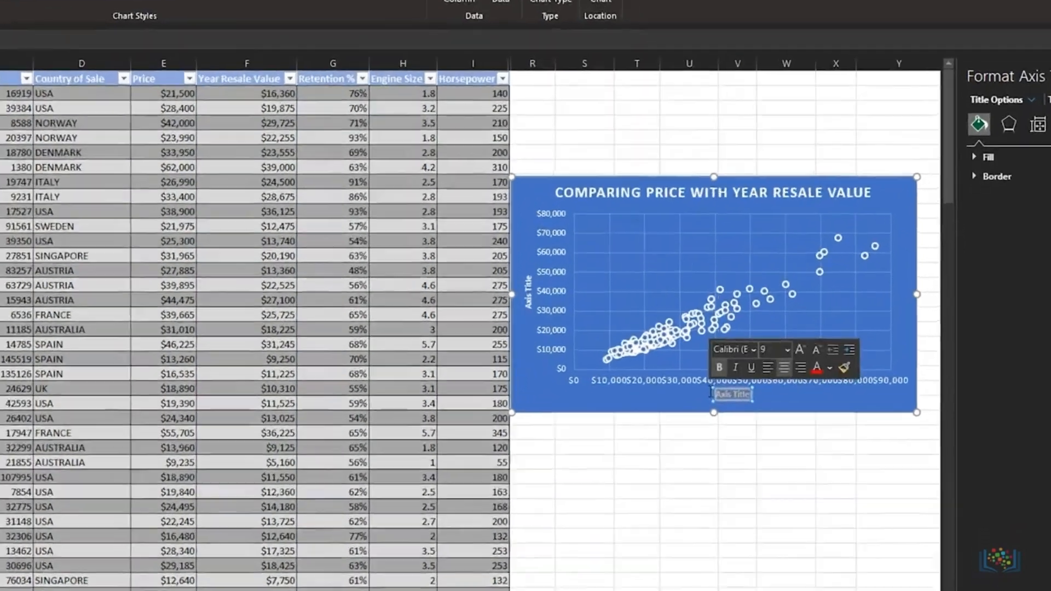
text(Retial Price)
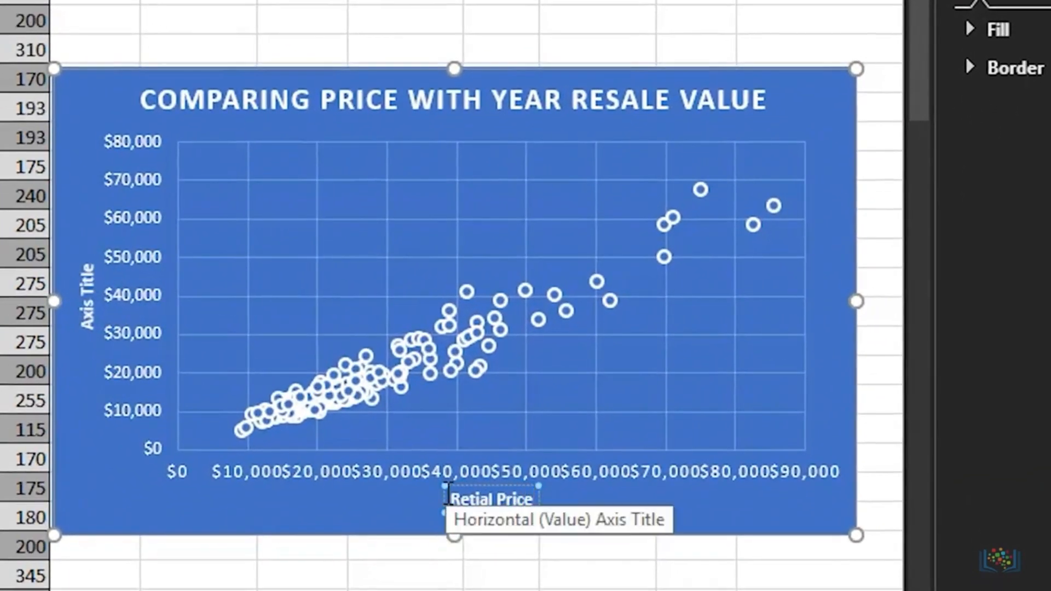
click(483, 500)
key(BackSpace)
key(Right)
text(i)
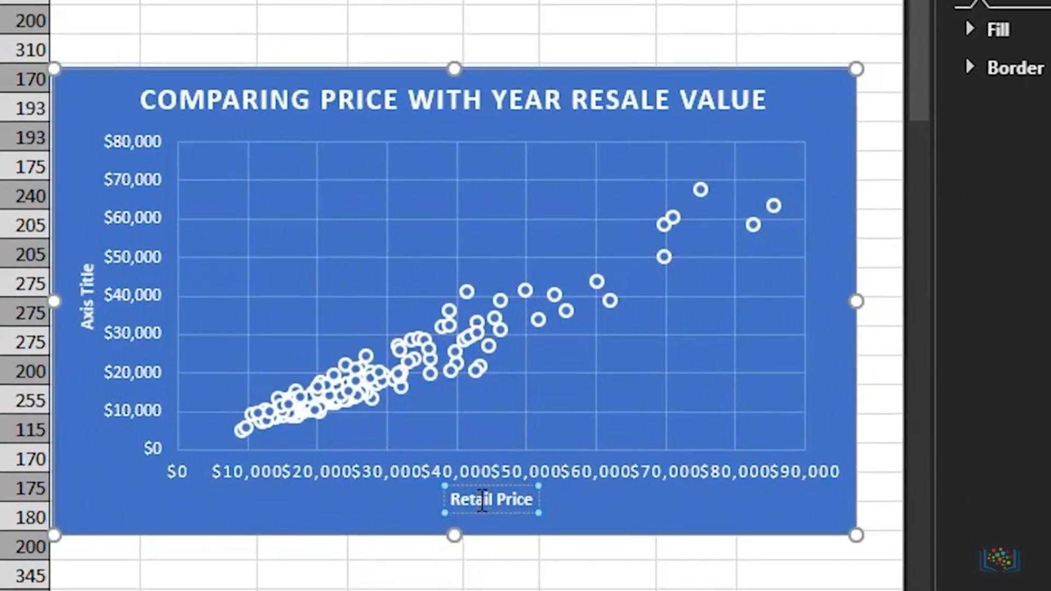
Set the scatter chart's vertical axis title to "Year Resale Value".
click(89, 310)
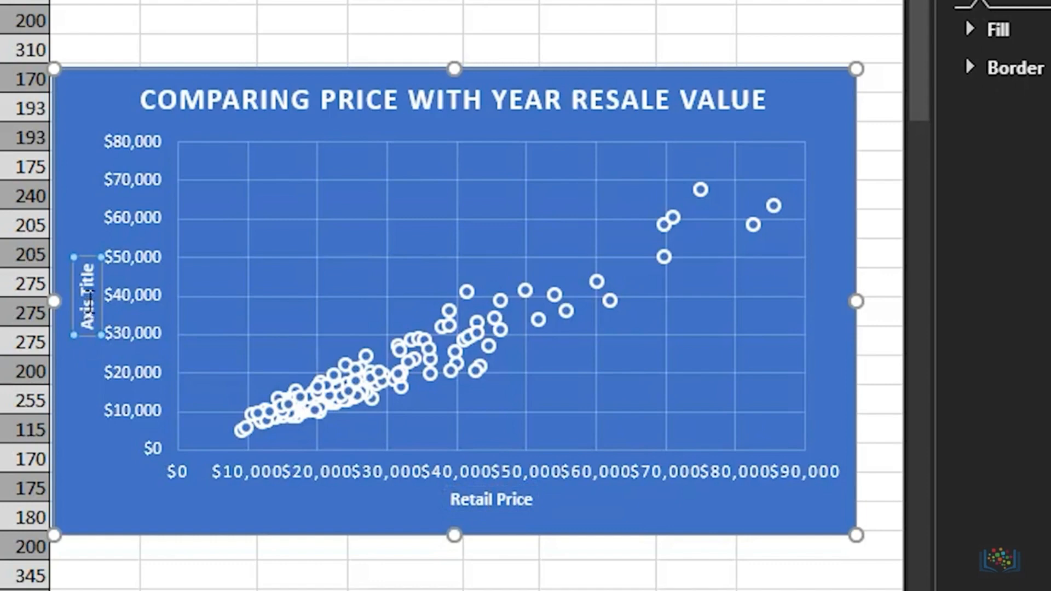
drag(87, 290, 89, 331)
text(Year Resale Value)
key(Delete)
key(Delete)
key(Delete)
key(Delete)
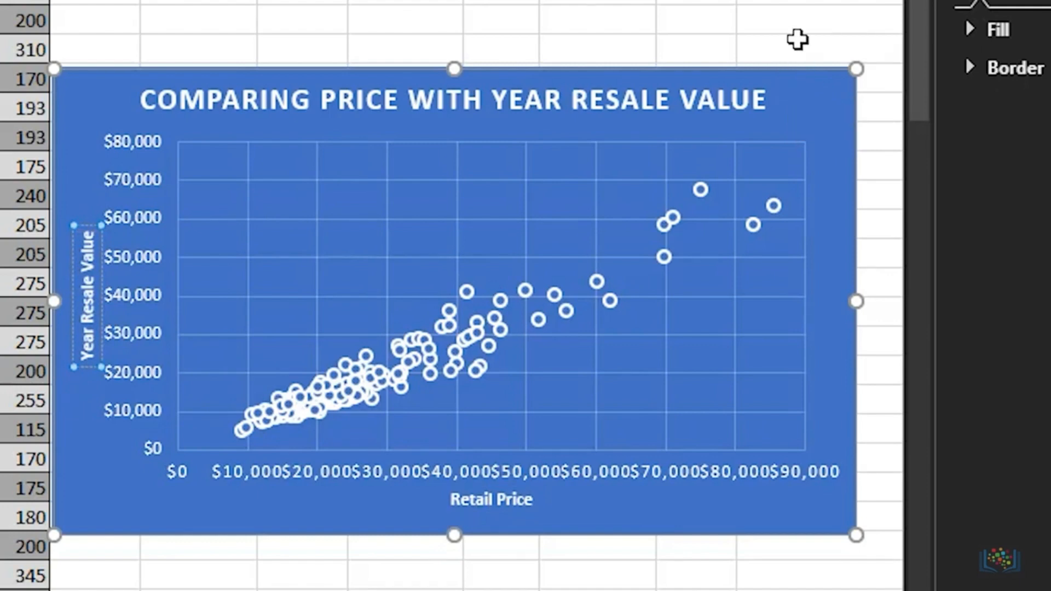
key(ctrl+z)
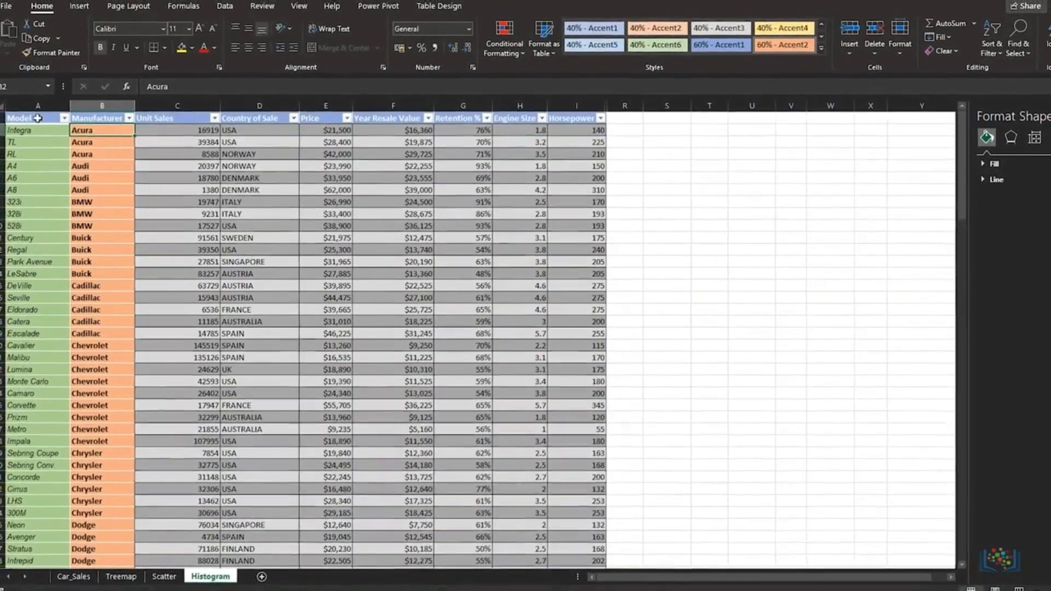
Insert a histogram chart from the Model and Price columns on the Histogram sheet.
click(30, 107)
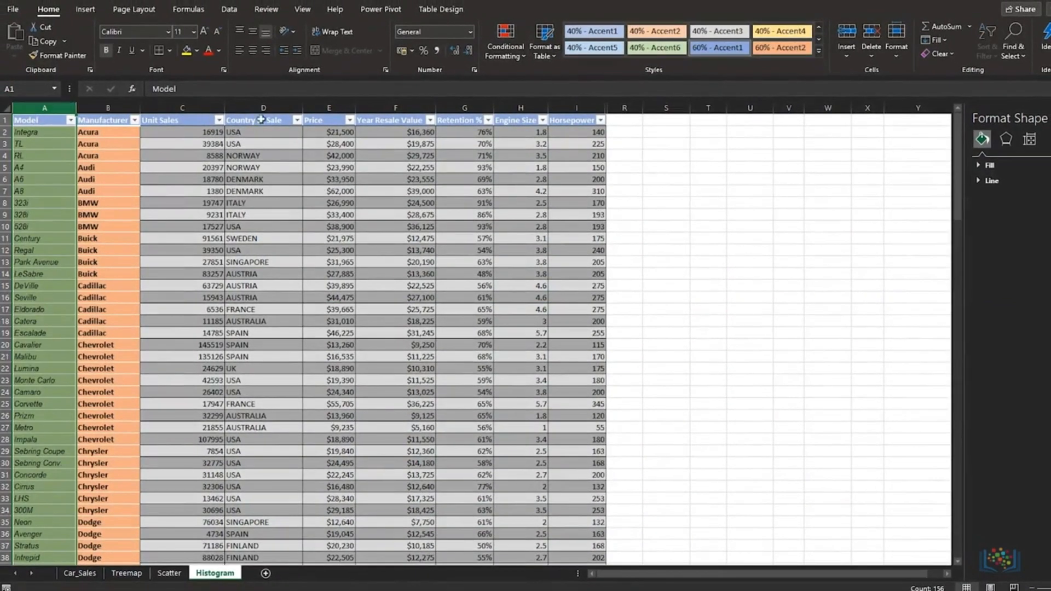
click(321, 108)
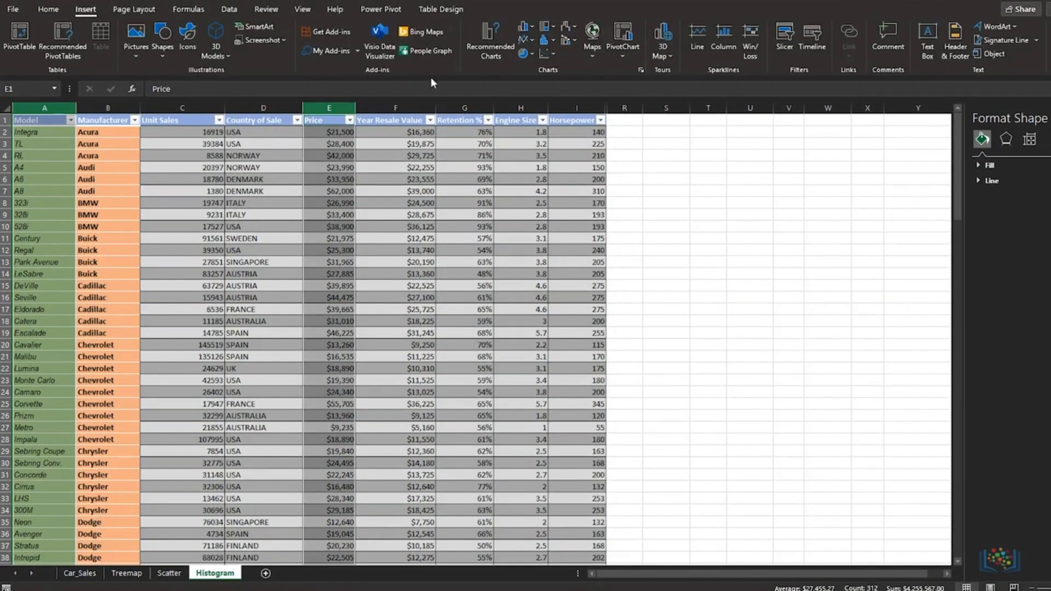
click(554, 38)
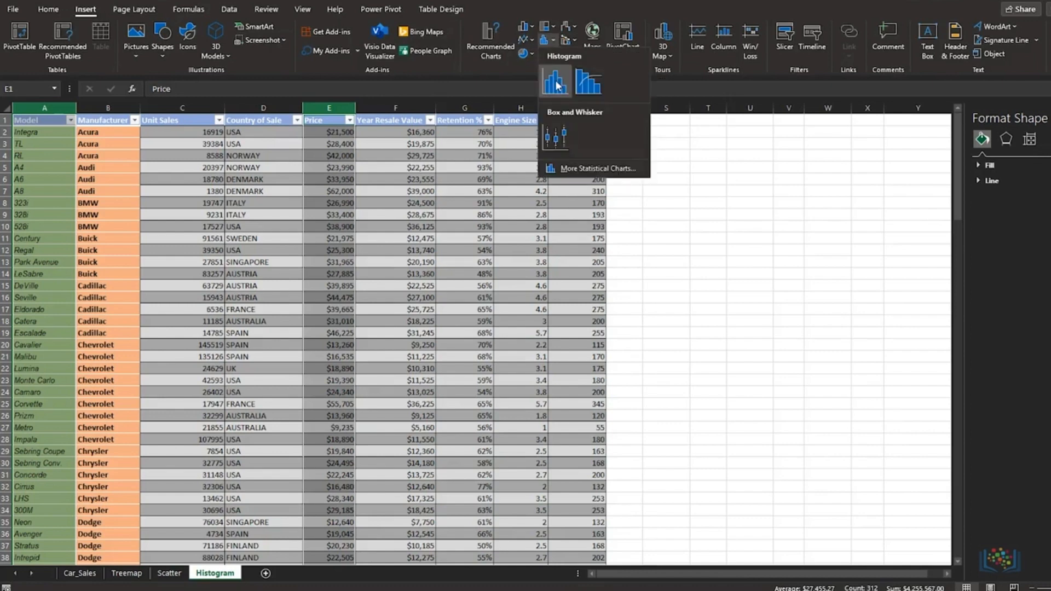
click(556, 85)
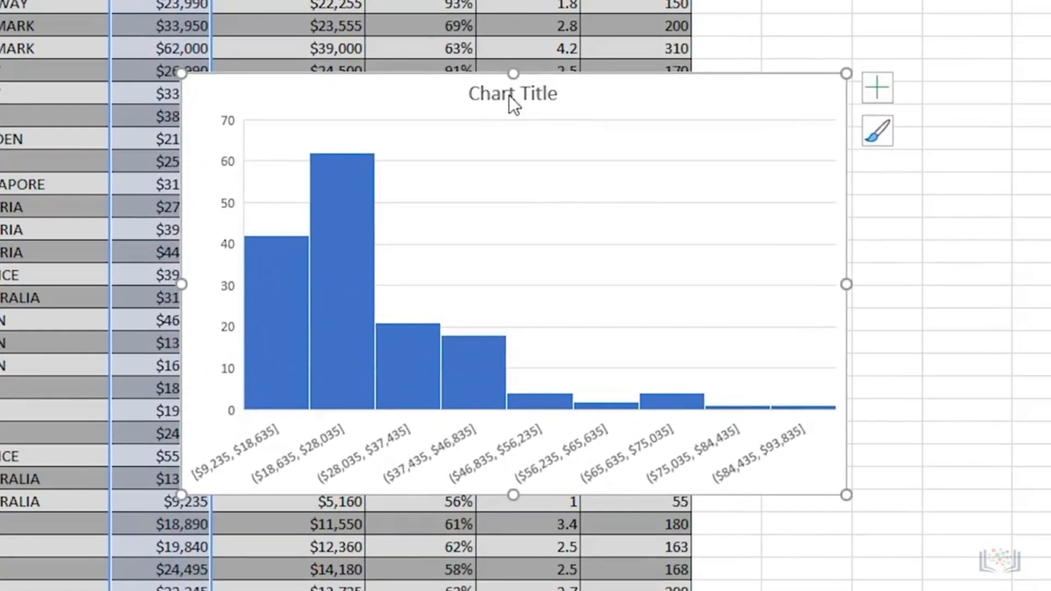
Set the histogram's chart title to "Count of Car Models by Price Range".
click(509, 96)
triple_click(460, 95)
text(Coun)
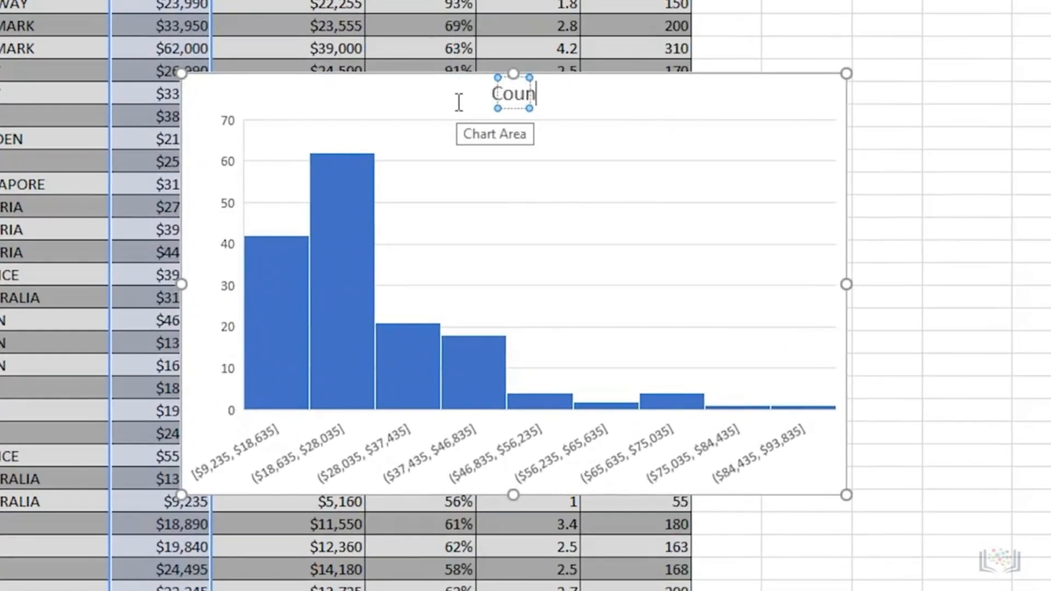
text(t of Car Models by Price Range)
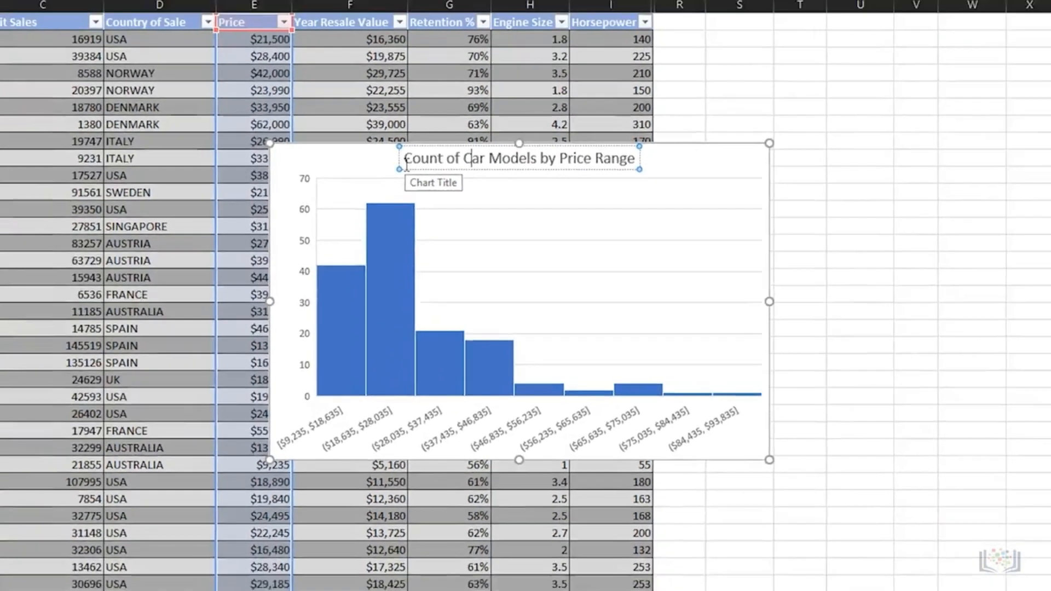
click(700, 150)
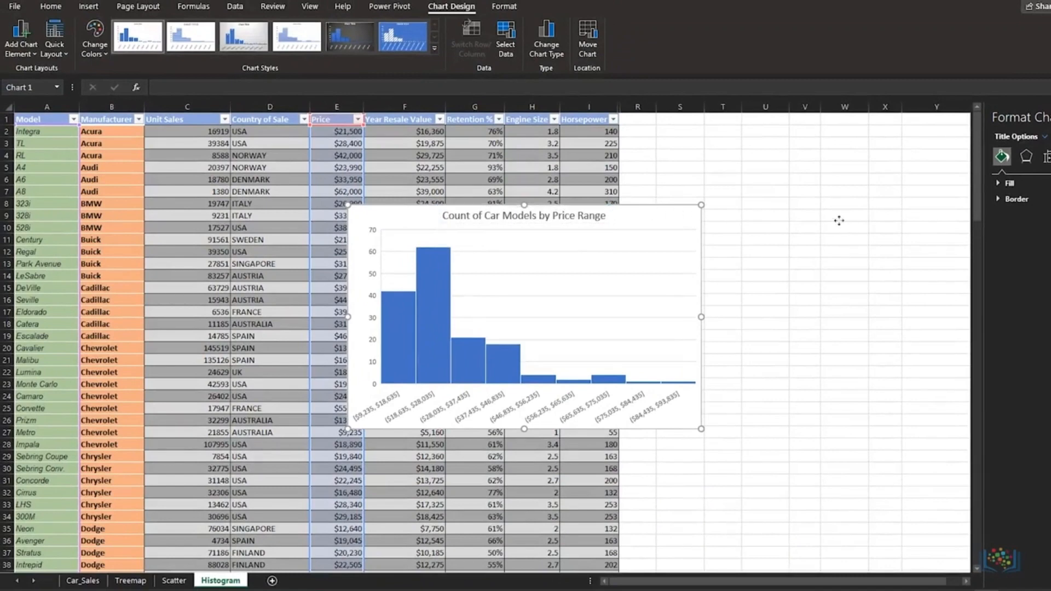
Move the histogram further right over the sheet and apply the grey gradient chart style with data labels.
drag(602, 205, 805, 217)
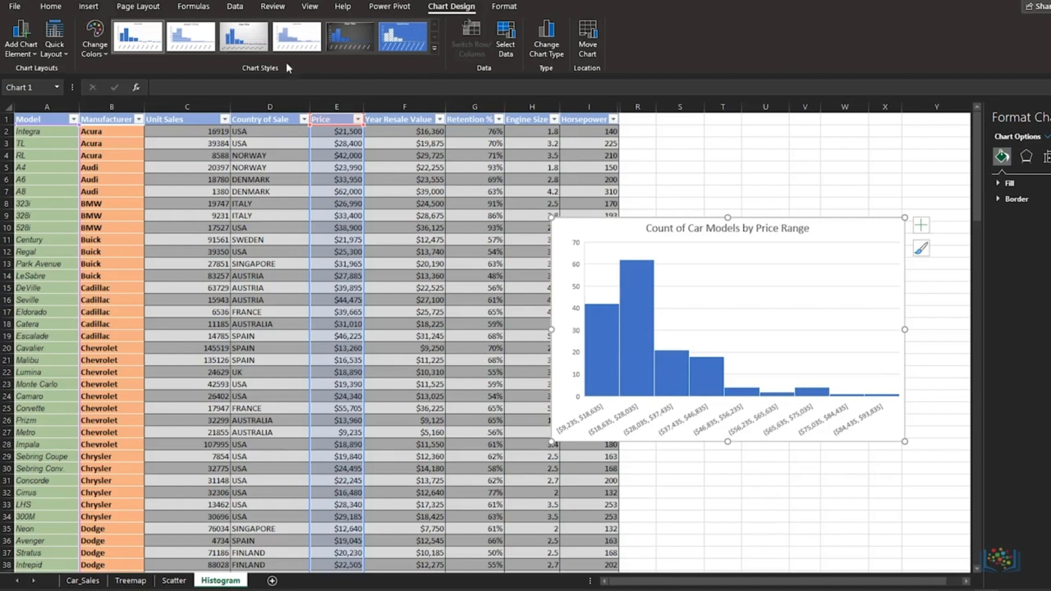
click(248, 49)
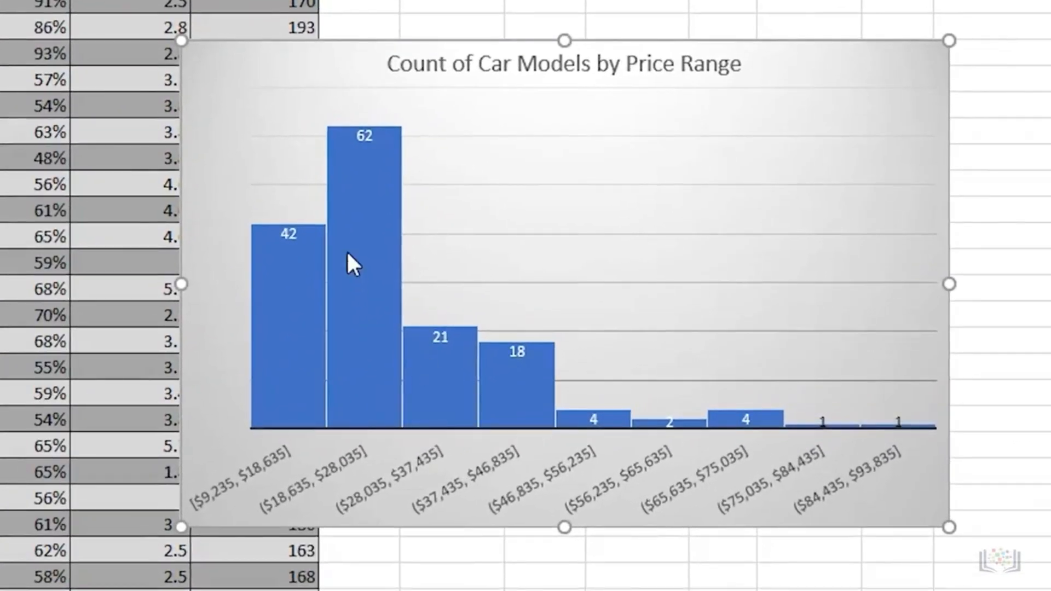
mouse_move(374, 231)
mouse_move(277, 257)
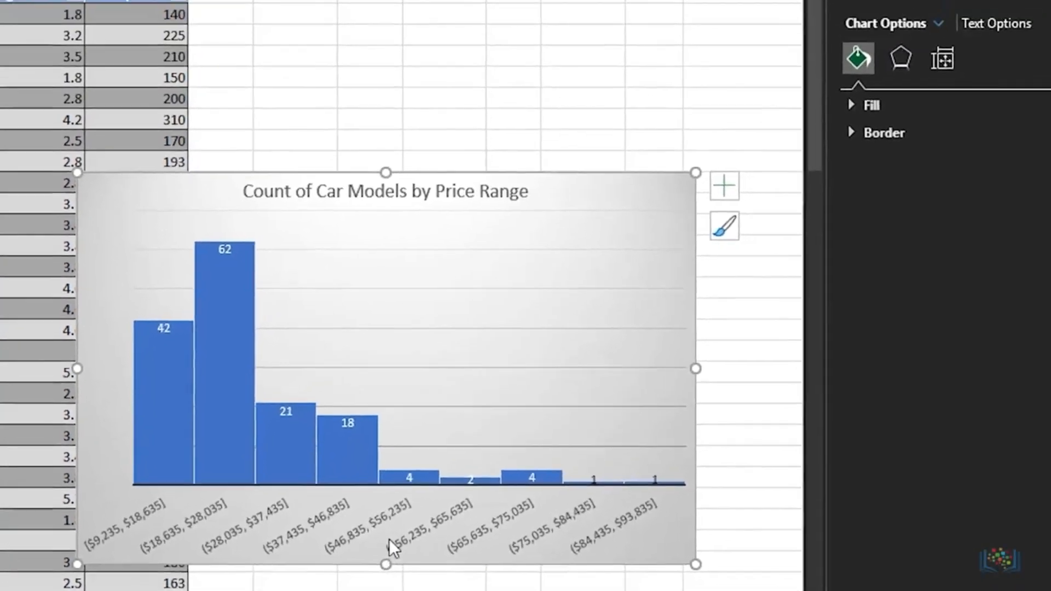
Set the bin width of the histogram's horizontal axis to 5200.
click(569, 495)
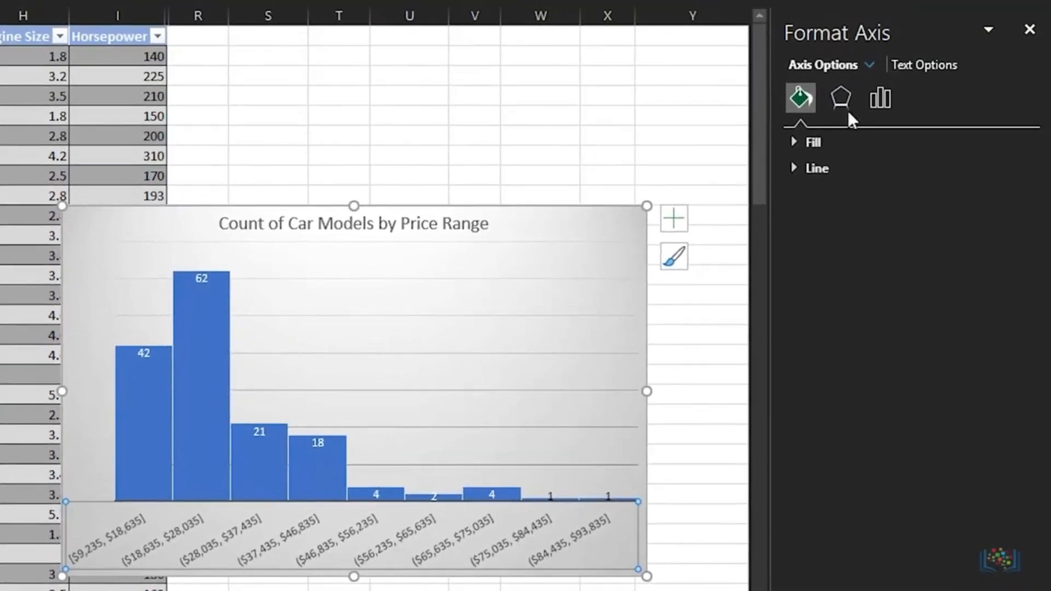
click(879, 94)
click(794, 142)
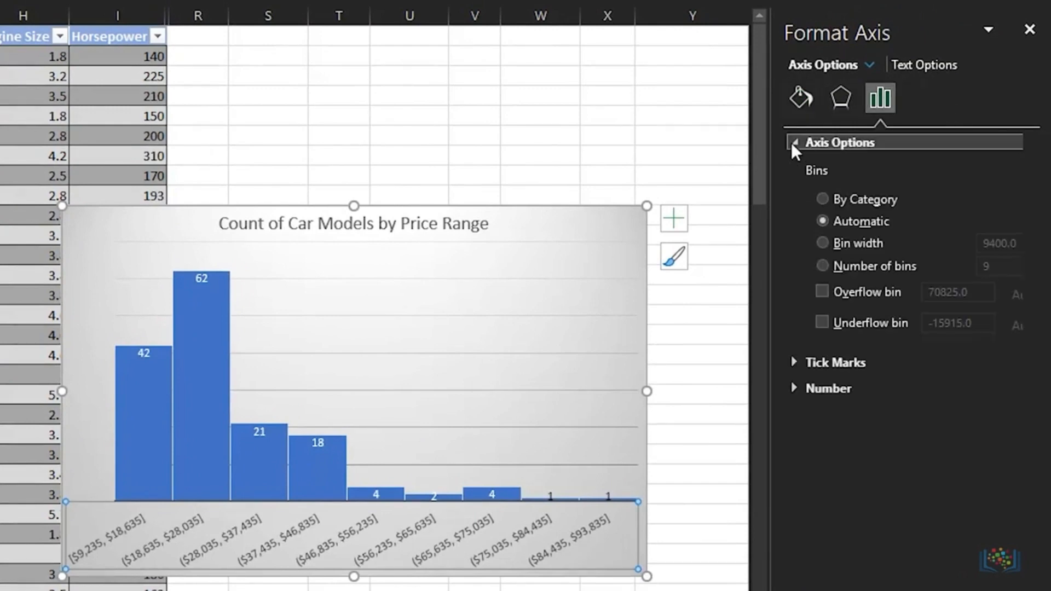
click(826, 244)
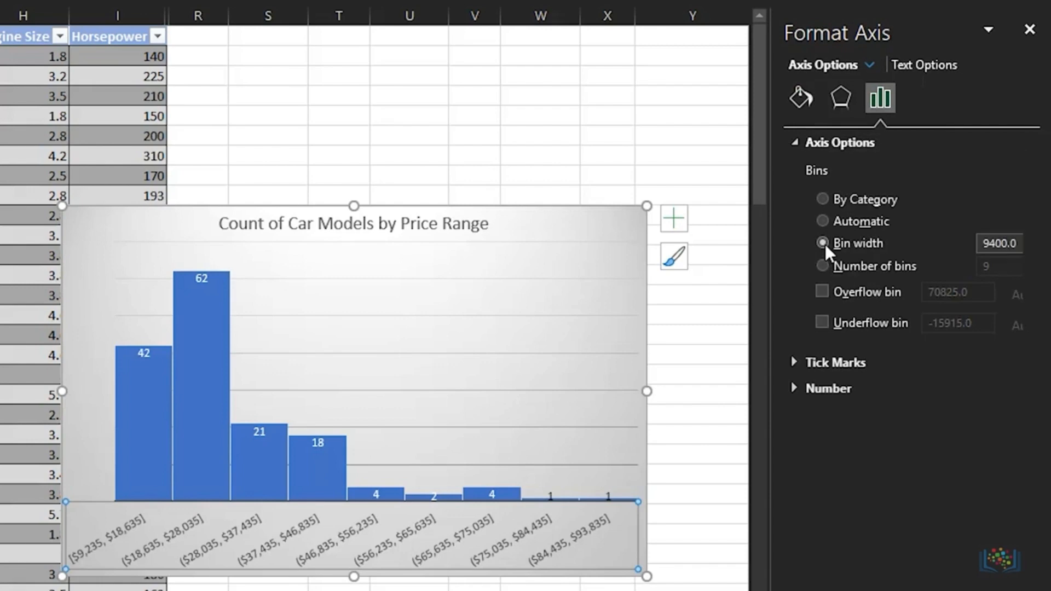
drag(989, 242, 973, 236)
text(52)
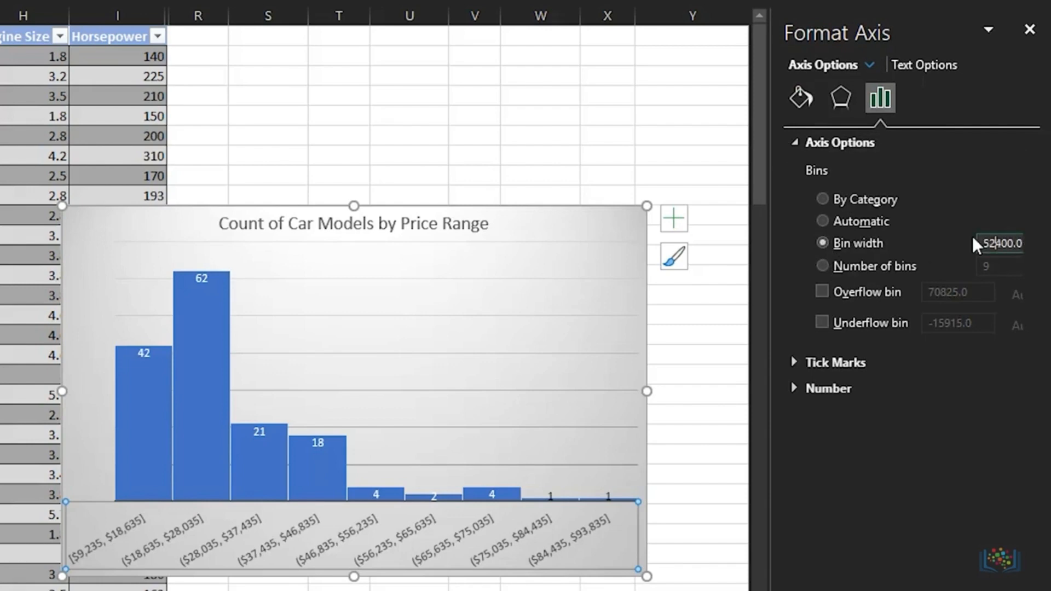
key(Delete)
key(Return)
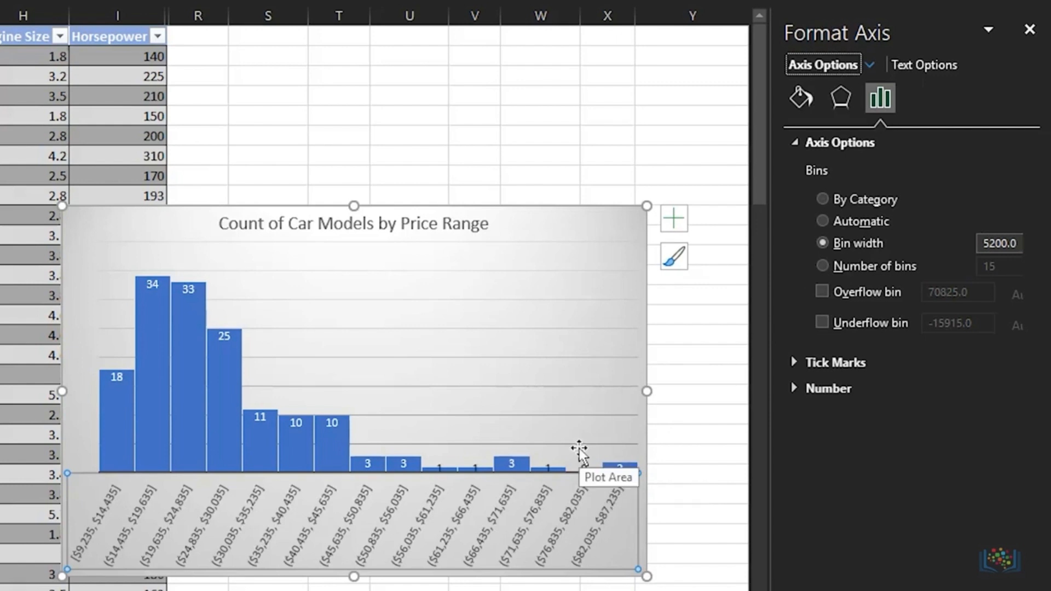
Try 10 as the histogram's number of bins and return the binning to Automatic.
click(822, 266)
click(1008, 267)
key(BackSpace)
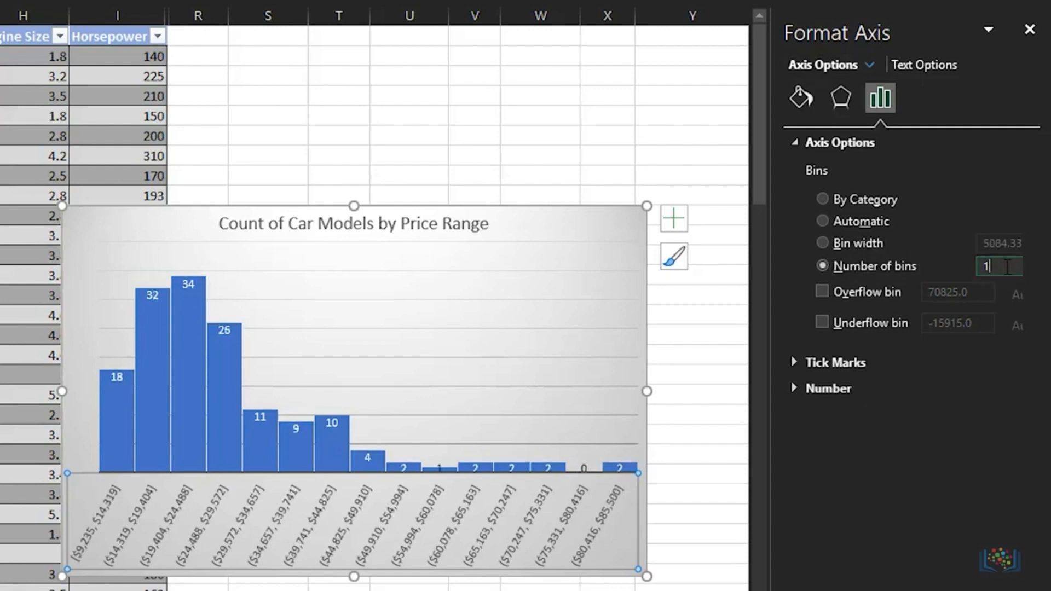
text(0)
key(Return)
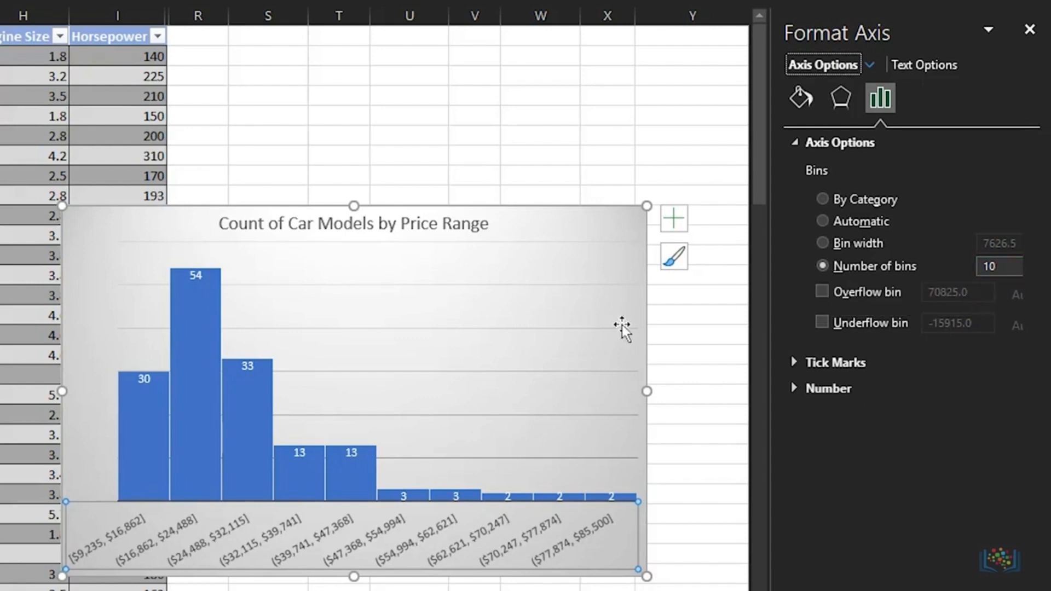
click(822, 222)
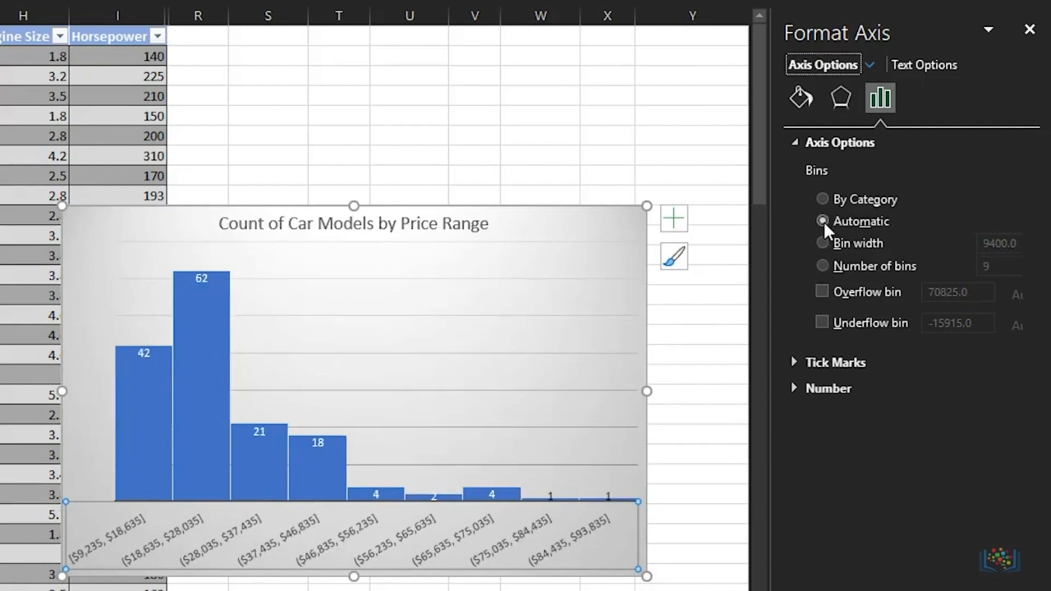
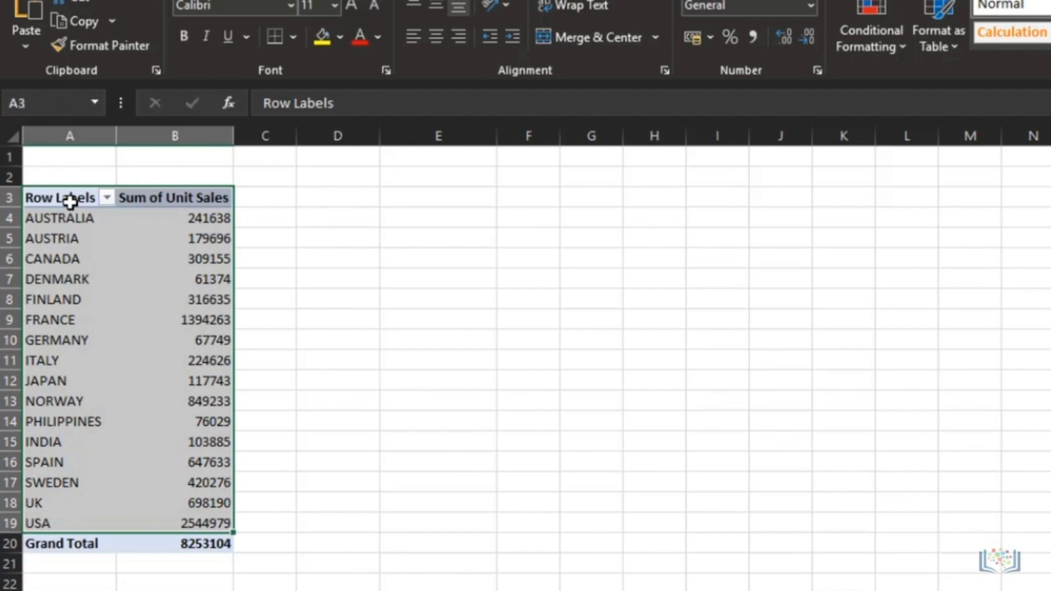
Copy the pivot table's country and unit sales rows, without the grand total, to a plain range starting at D3.
key(ctrl+c)
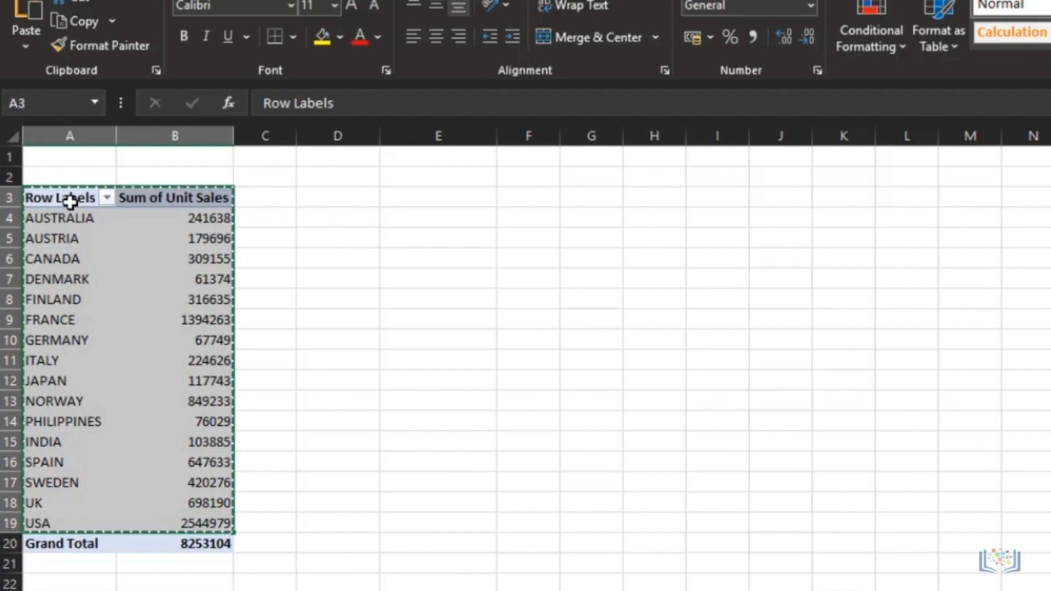
key(Right)
key(Right)
key(Right)
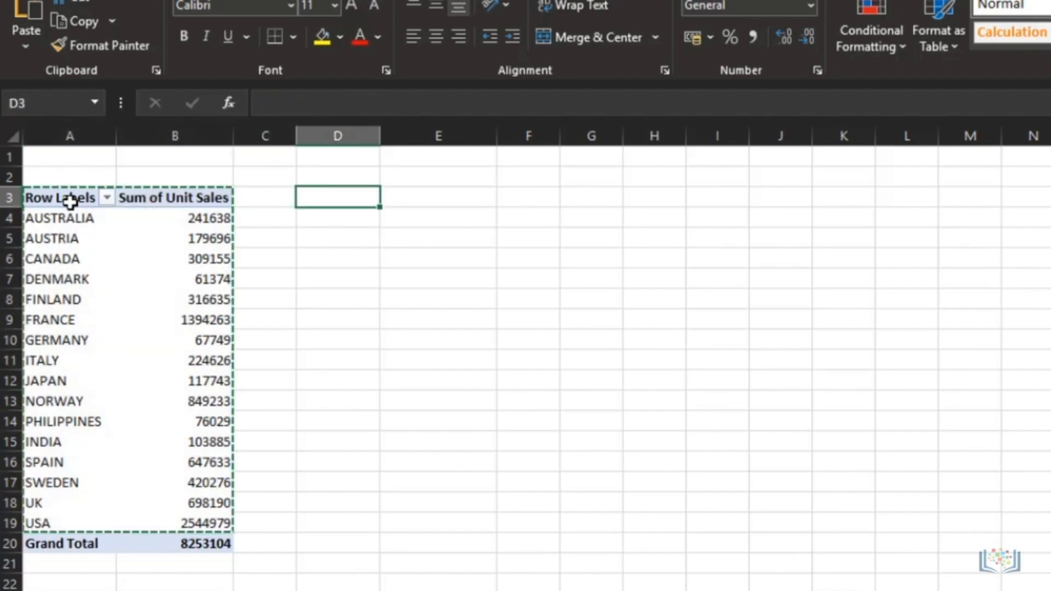
key(ctrl+v)
click(323, 215)
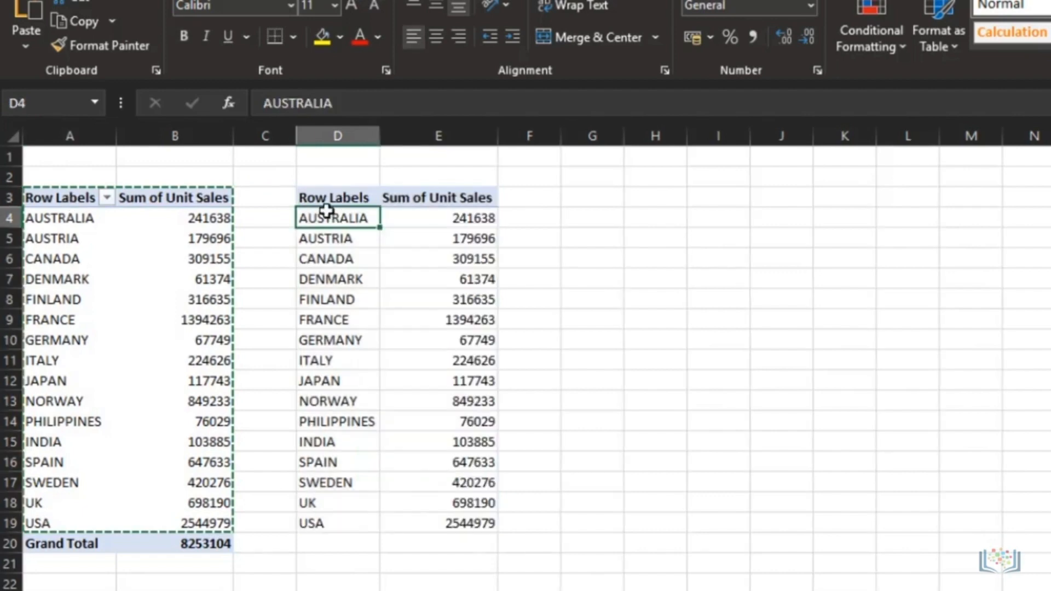
Insert a filled map chart from the copied country and unit sales data in columns D and E.
drag(336, 136, 404, 137)
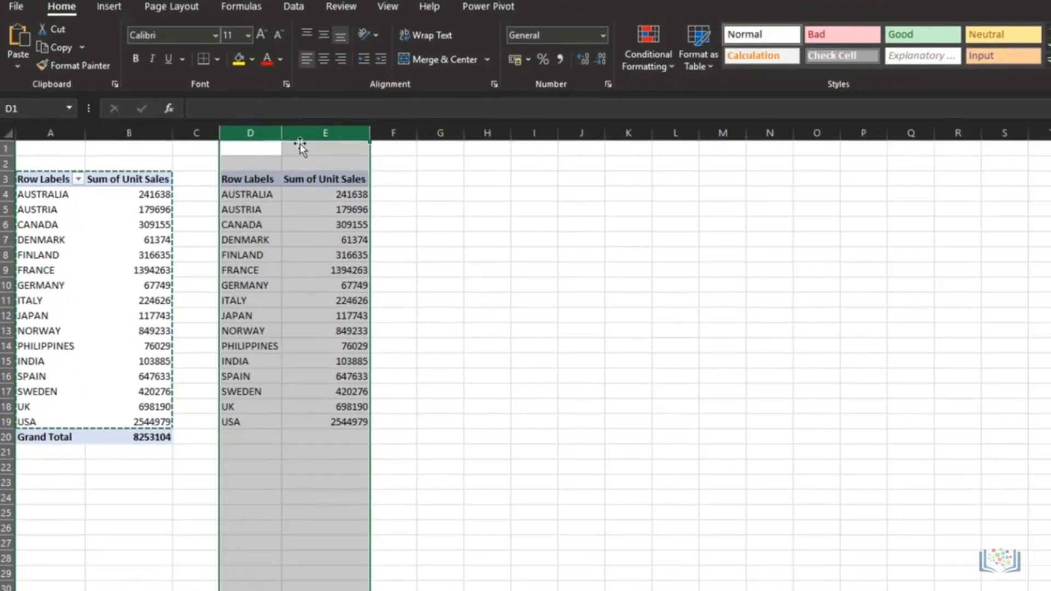
click(115, 8)
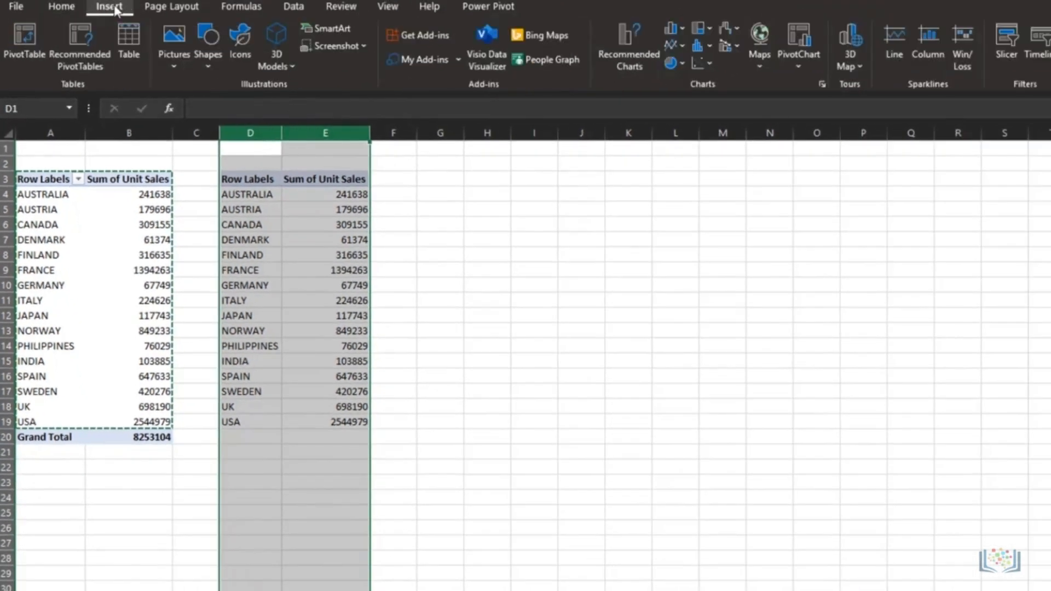
click(765, 63)
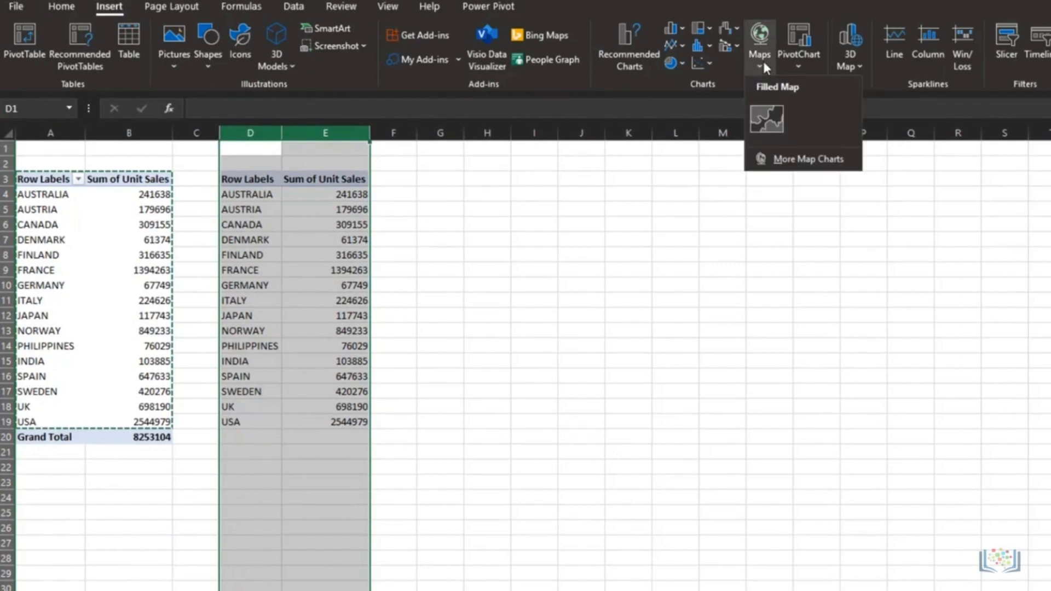
click(767, 123)
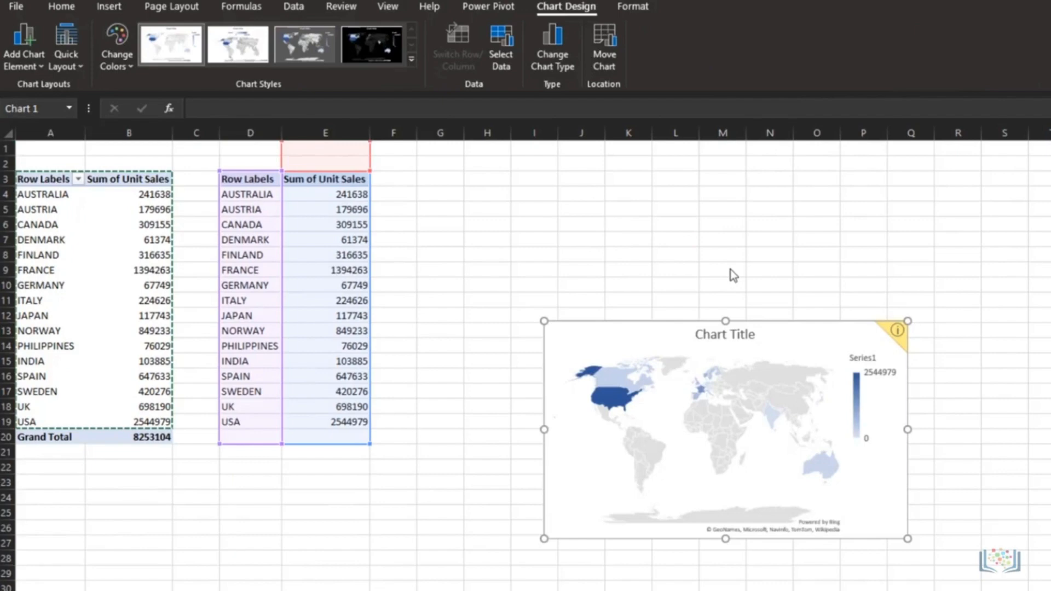
Move the map chart upward beside the data, enlarge it and clear the copy selection around the pivot table.
drag(810, 235, 865, 216)
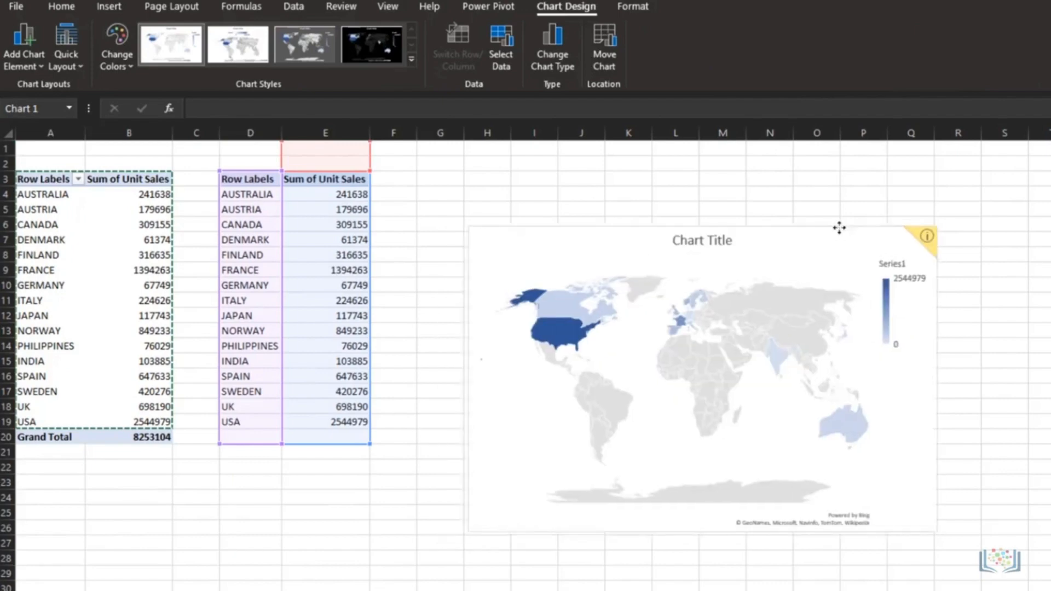
drag(962, 519, 1027, 537)
key(Escape)
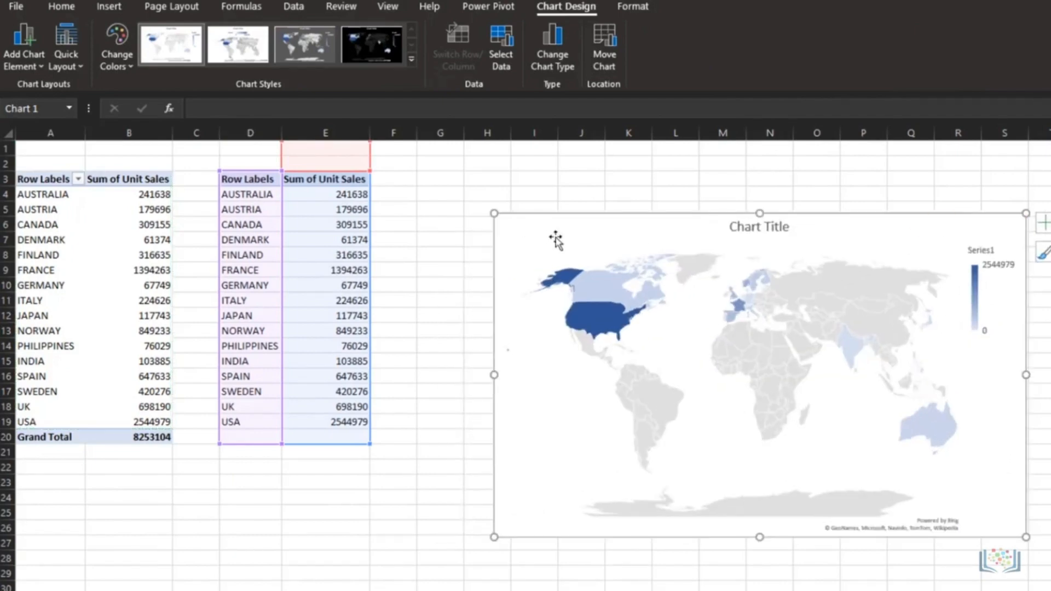
Set the map chart's title to "Sum of Unit Sales of Cars by Country".
click(745, 228)
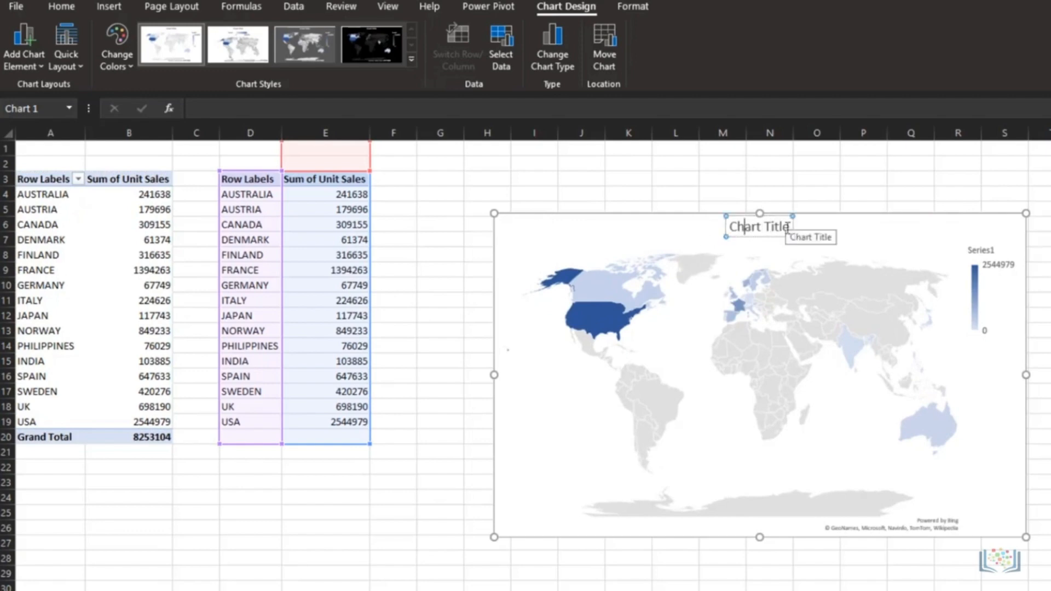
key(ctrl+a)
text(Sum of Unit sales)
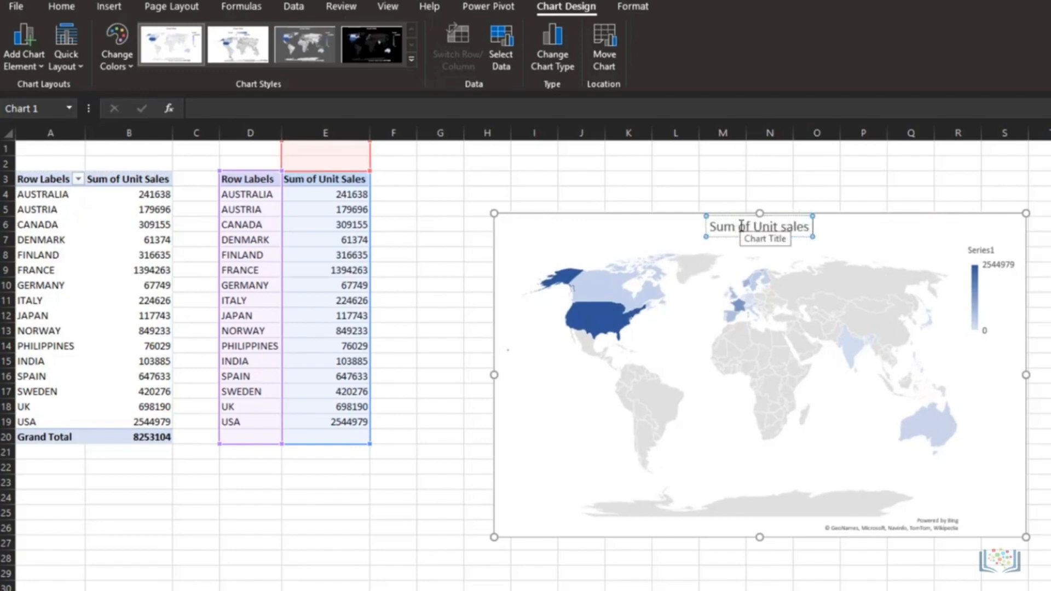
text( of Cras by Co)
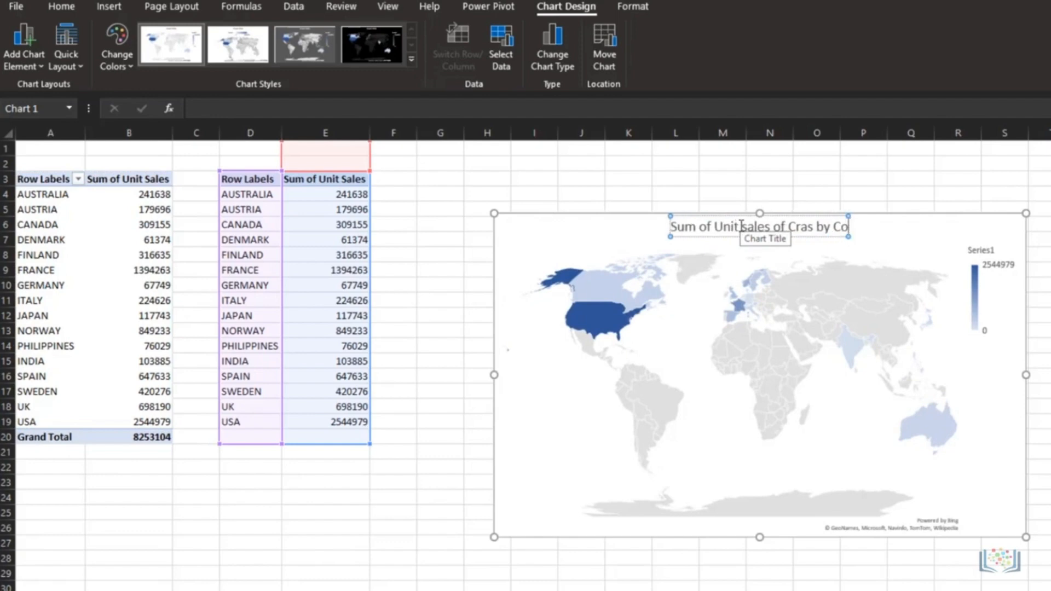
text(untry)
click(730, 227)
key(Delete)
text(S)
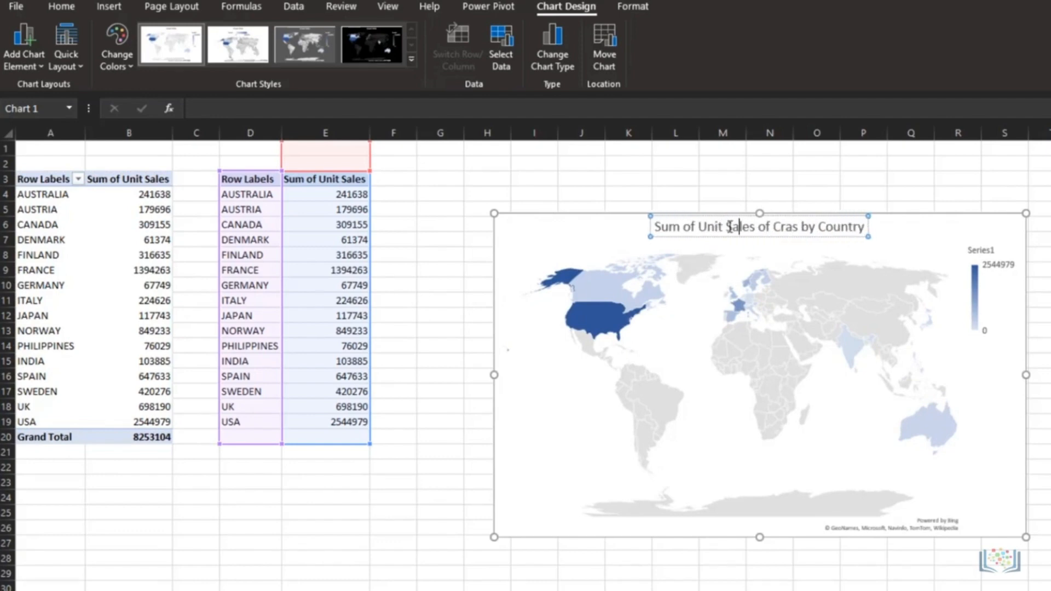
key(Right)
key(Right)
key(Right)
key(Right)
key(Right)
key(Right)
key(Right)
key(Right)
key(Right)
text(a)
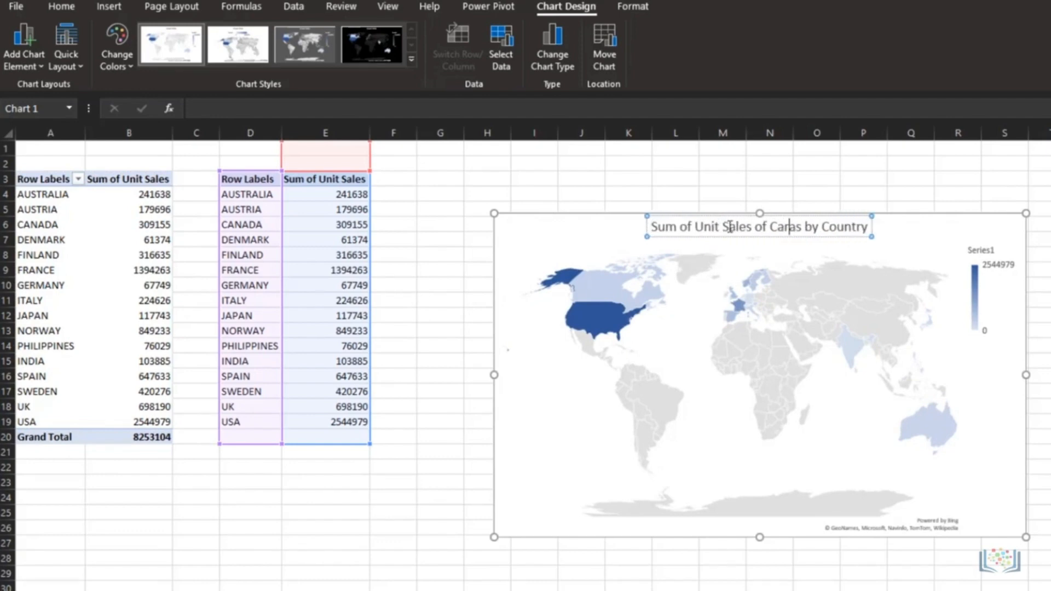
key(Delete)
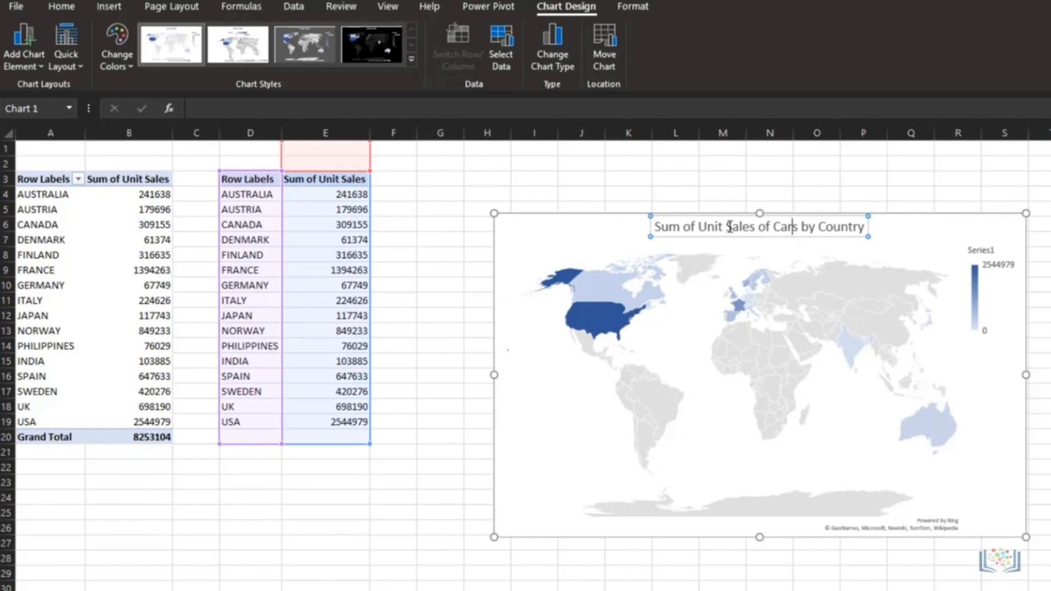
click(596, 225)
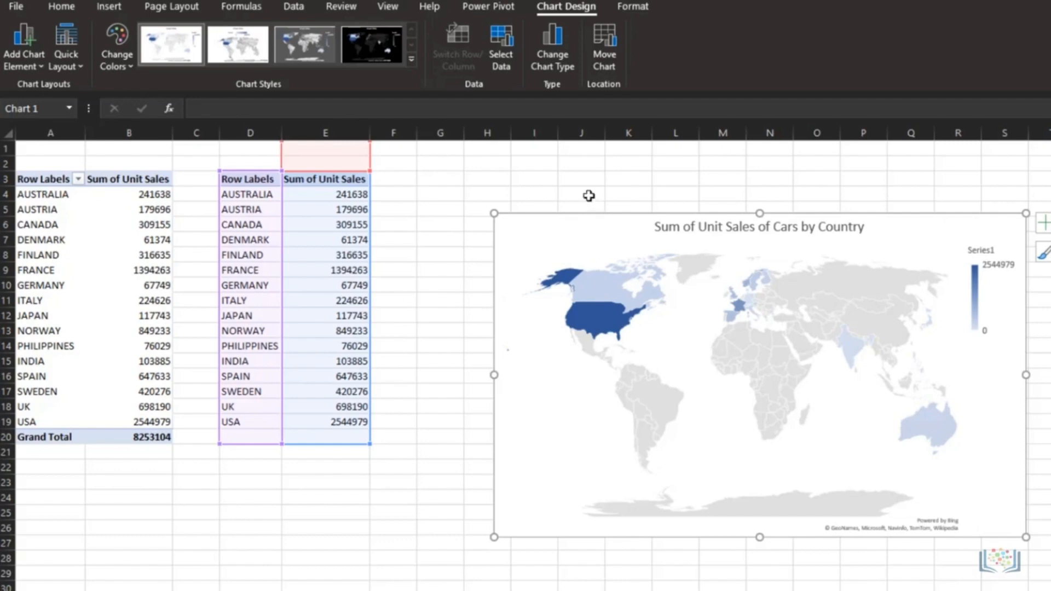
Apply the black-background chart style to the map chart and inspect the unit sales of the shaded countries.
click(367, 50)
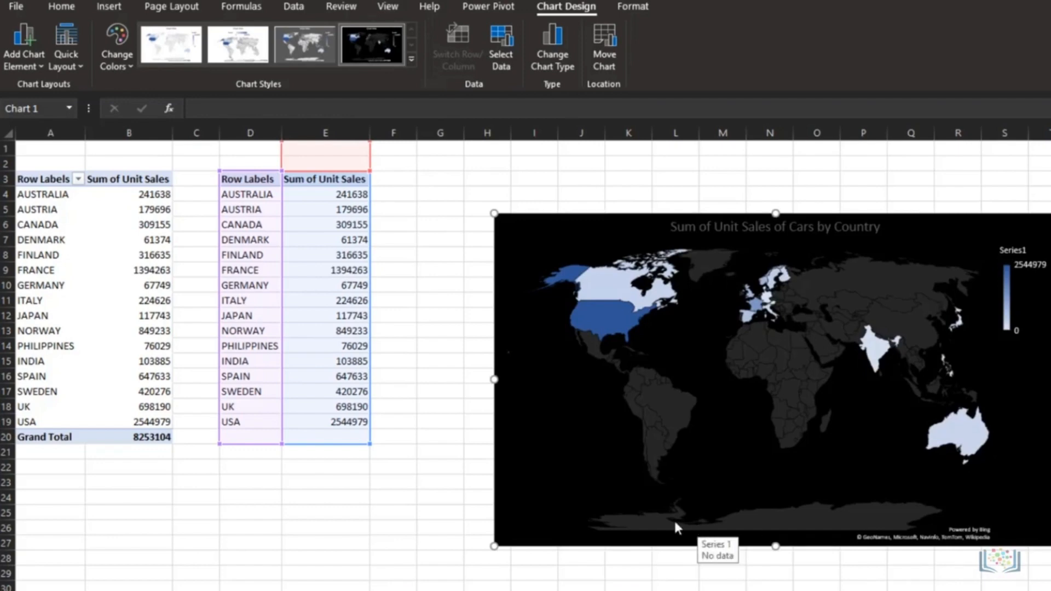
mouse_move(597, 335)
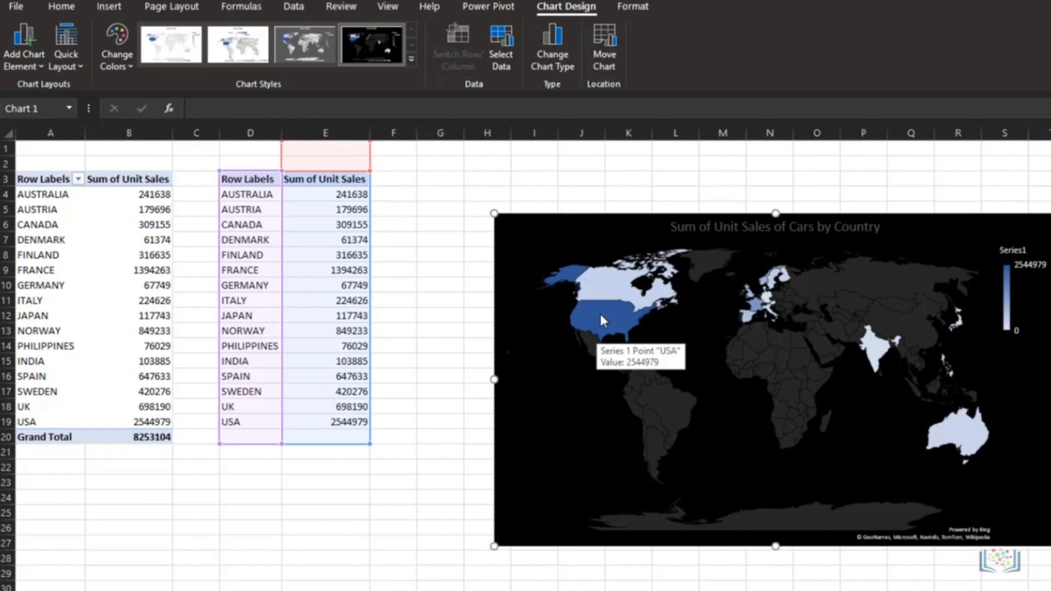
mouse_move(698, 308)
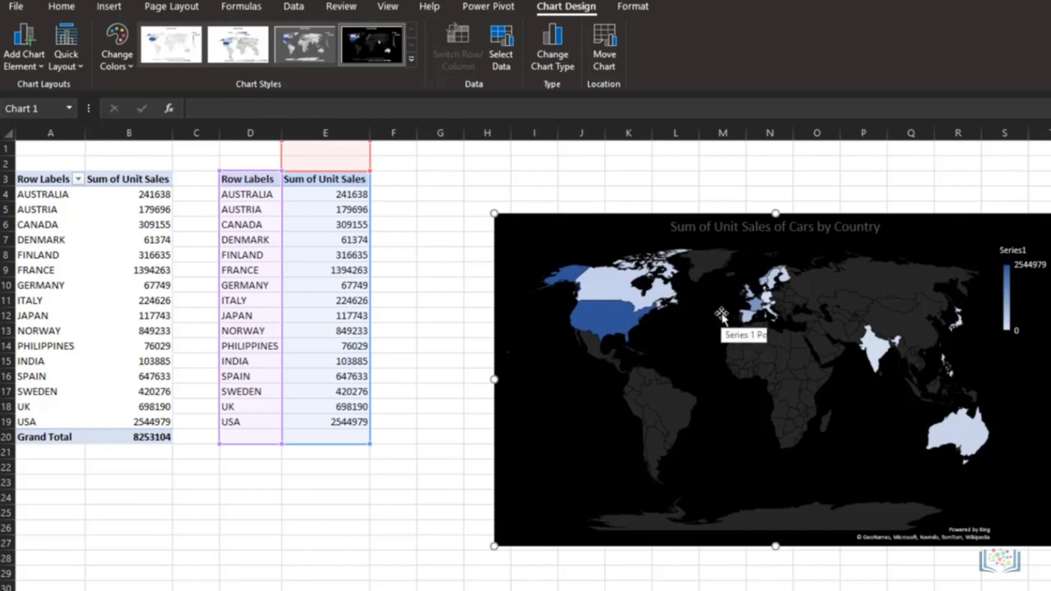
mouse_move(755, 314)
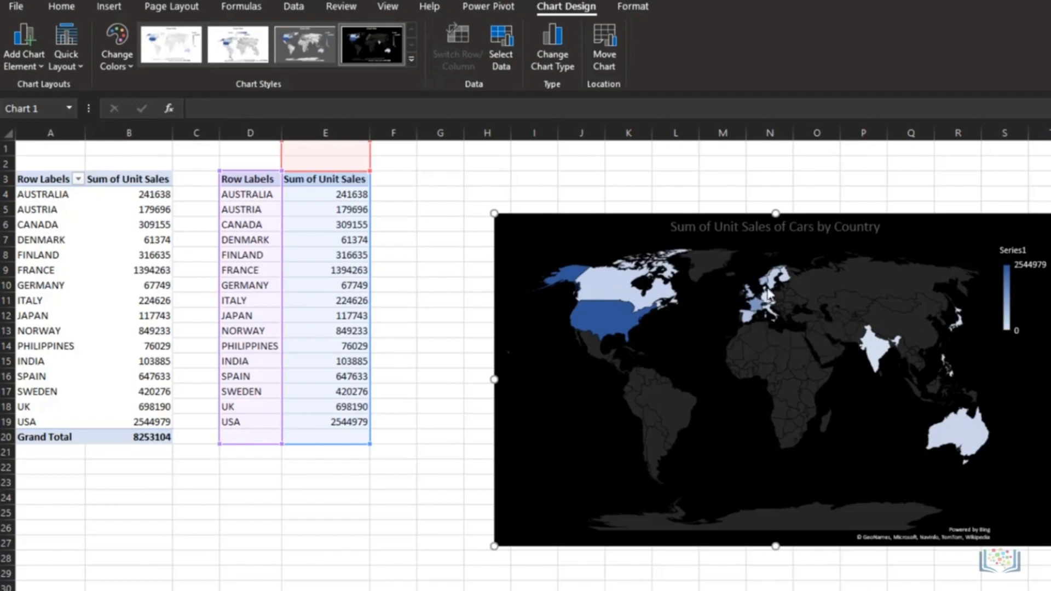
Examine the unit sales of the European countries and Australia on the filled map chart.
mouse_move(768, 279)
mouse_move(797, 320)
mouse_move(963, 431)
On the Ford quarterly sales sheet, create a line sparkline in H2 from D2:G2 and fill it down to H12.
key(ctrl+Page_Up)
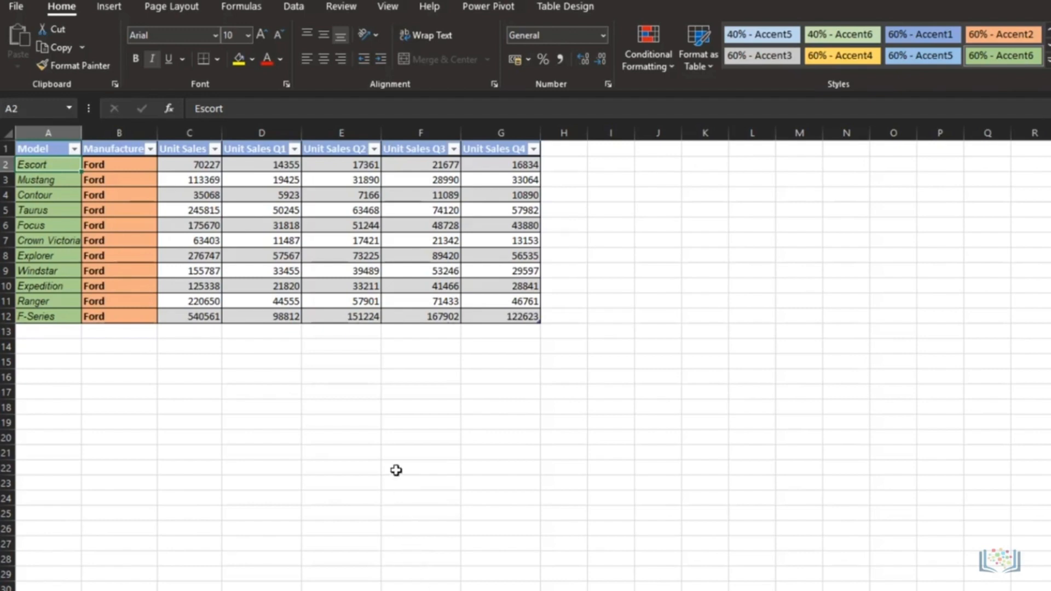
click(263, 165)
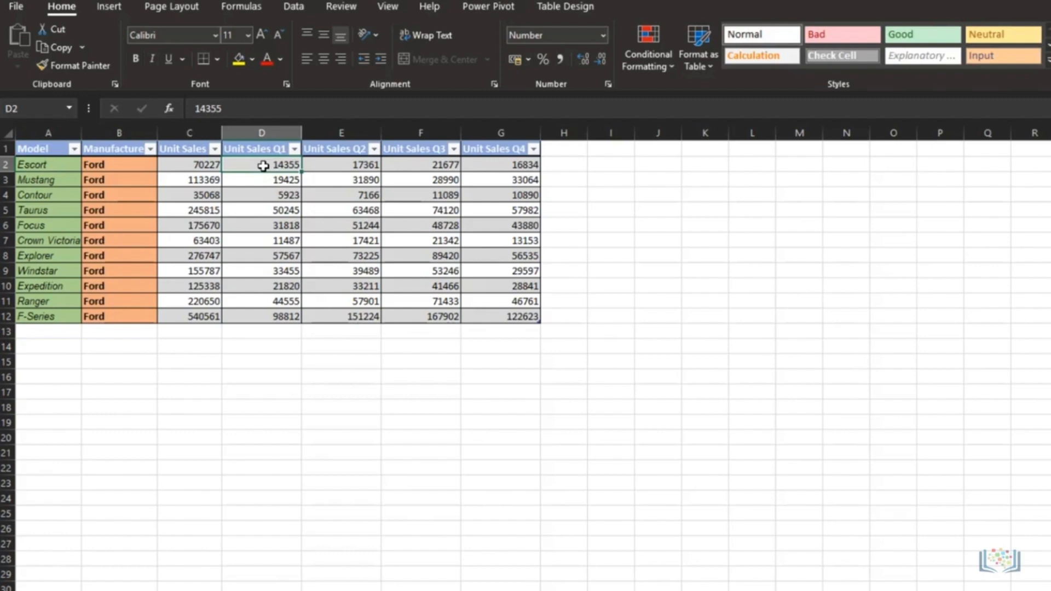
key(shift+Right)
key(shift+Right)
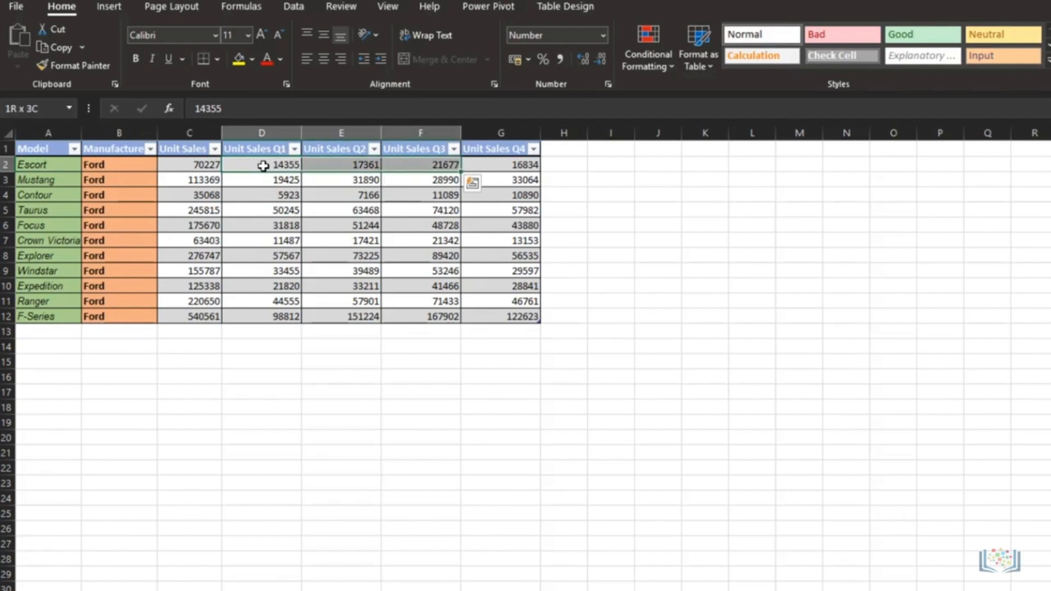
key(shift+Right)
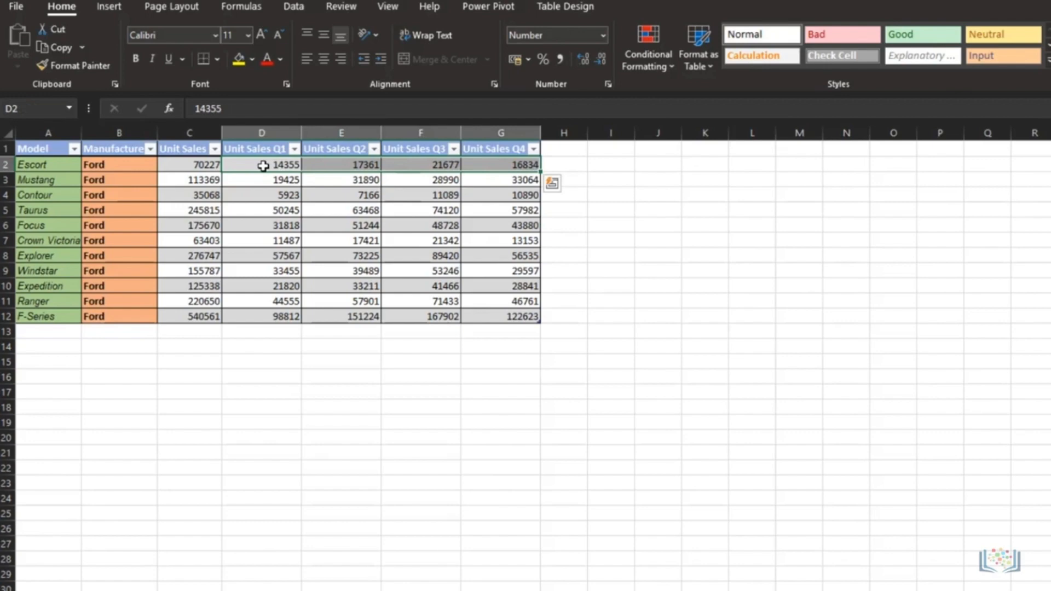
click(106, 5)
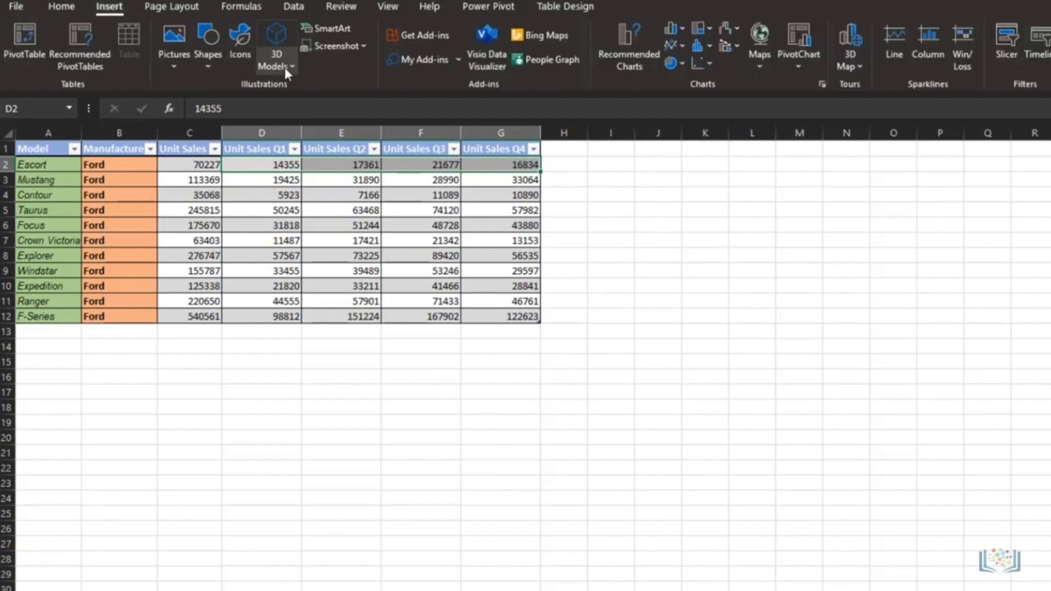
click(897, 52)
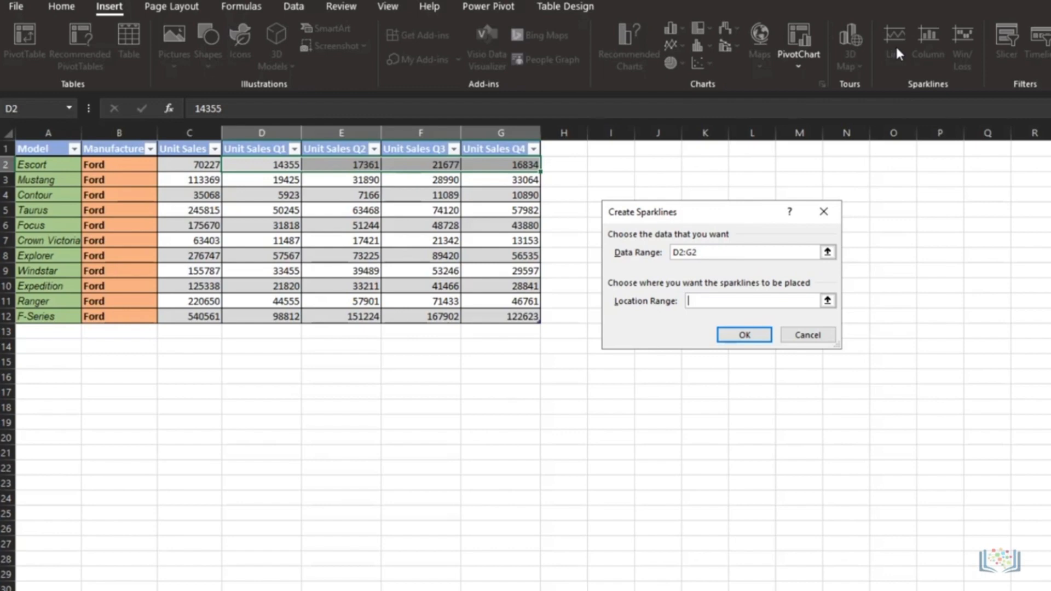
click(565, 167)
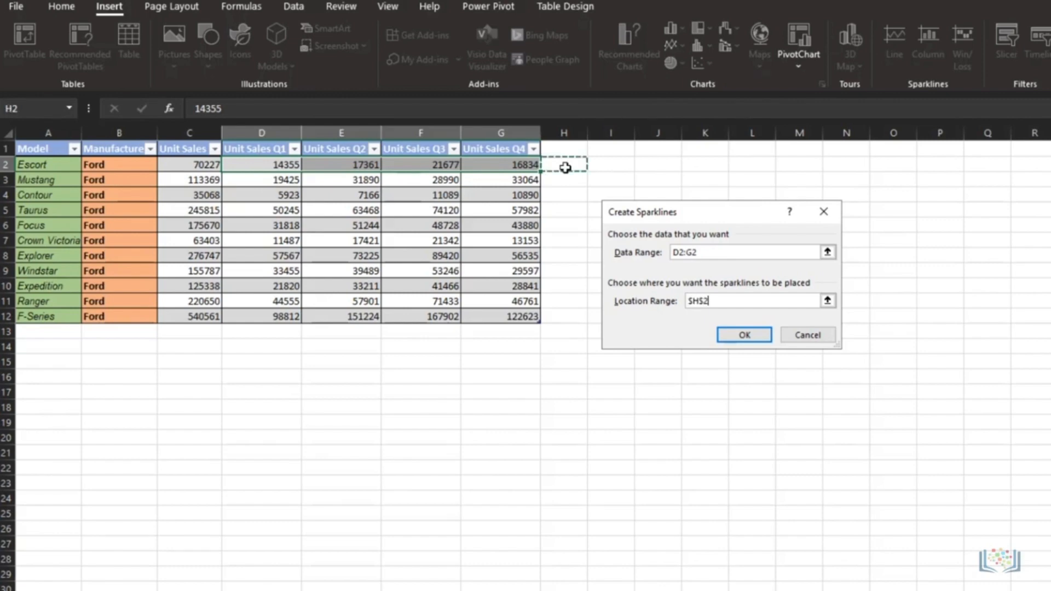
click(743, 335)
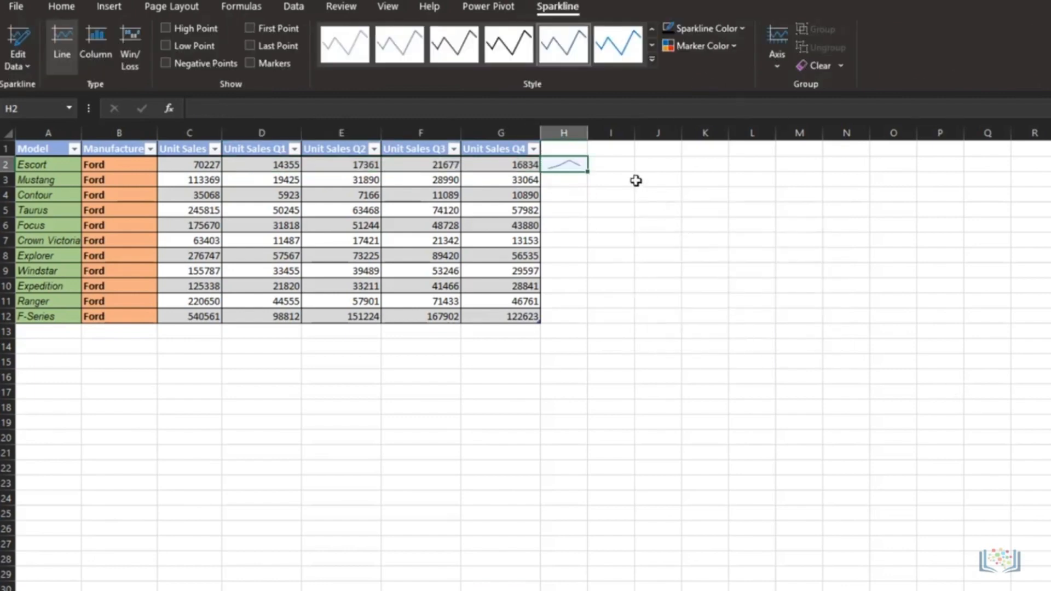
drag(588, 174, 582, 318)
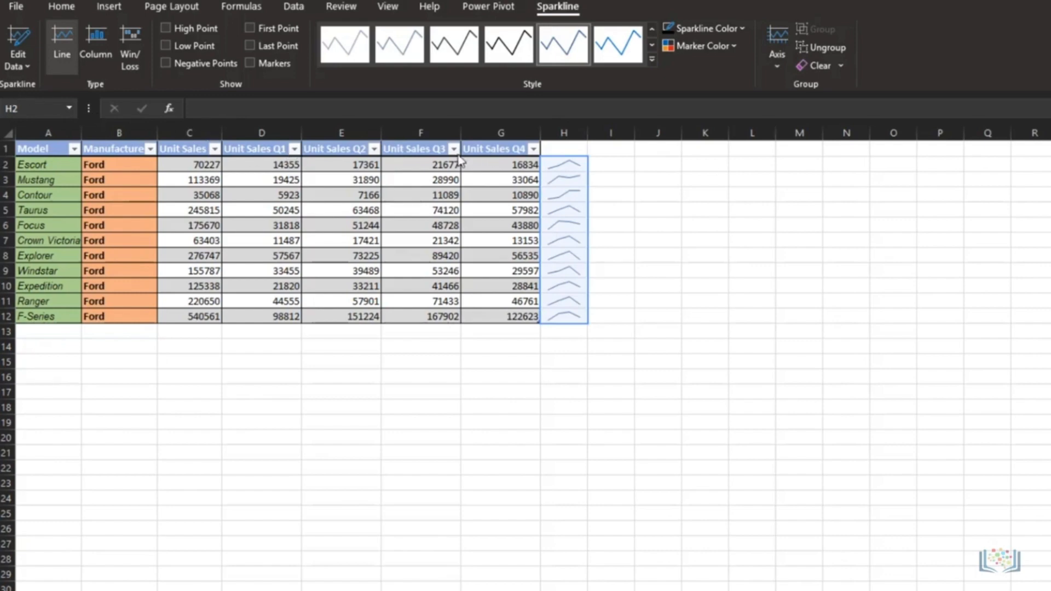
Enter the header "Quarter Sales Trends" in H1 above the sparklines.
click(561, 149)
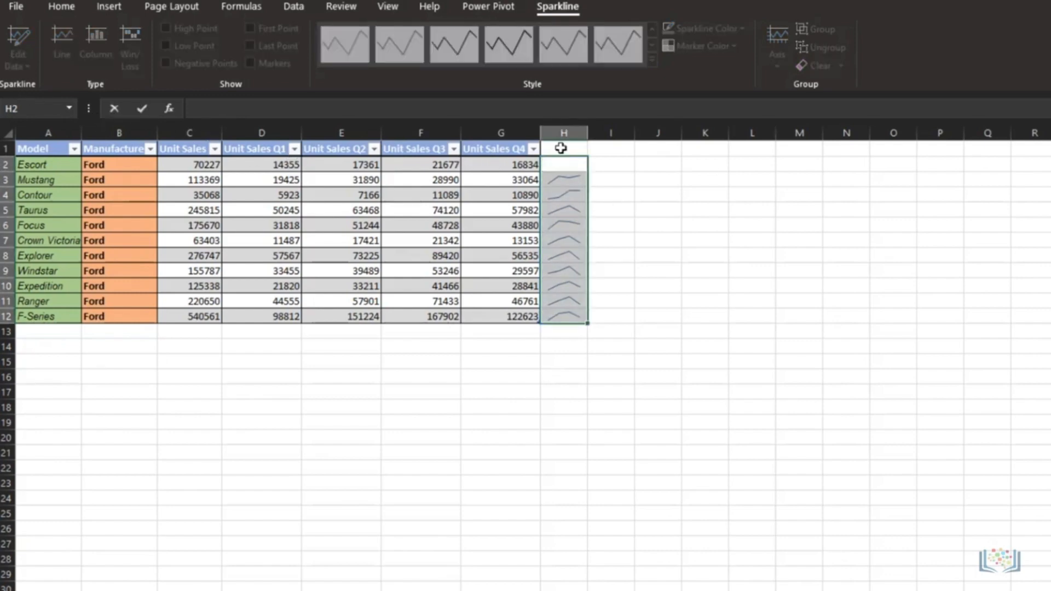
text(Quarter Sales Trends)
key(Return)
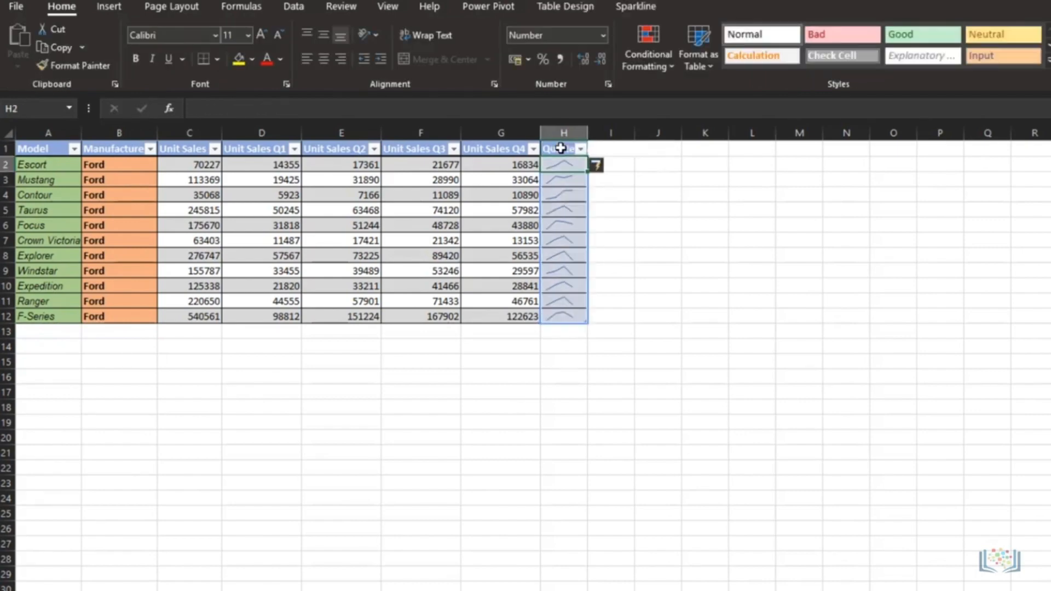
Fit column H to its header text and increase the height of rows 2 to 12 to enlarge the sparklines.
double_click(587, 133)
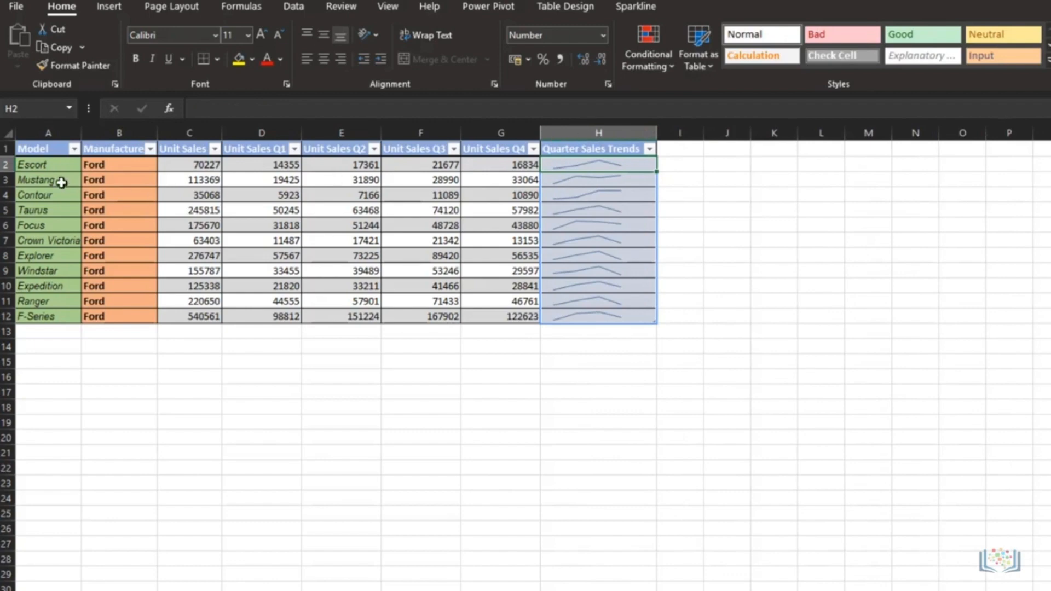
drag(6, 165, 7, 314)
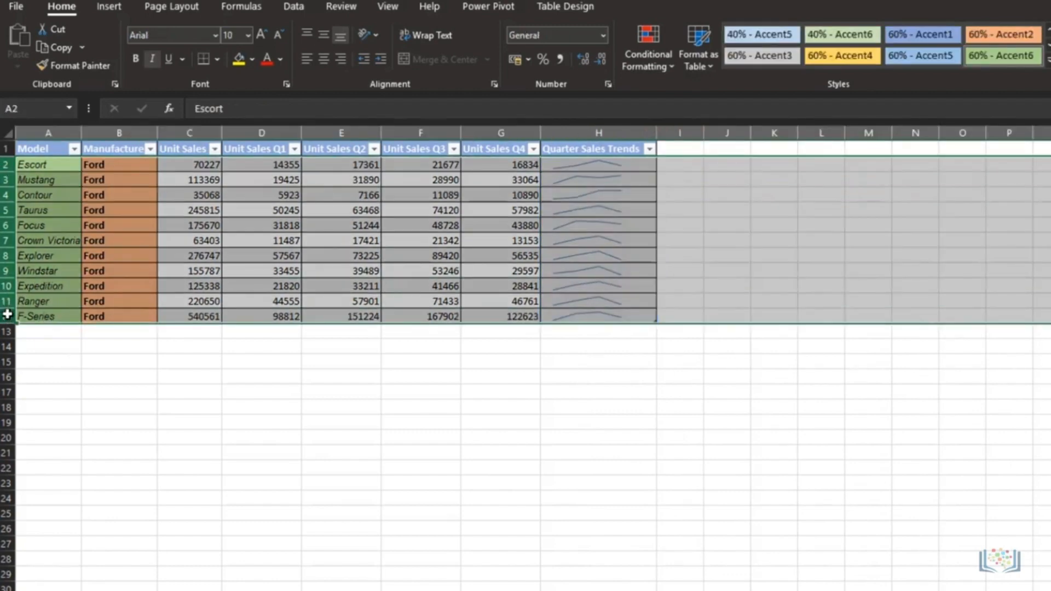
drag(7, 264, 7, 282)
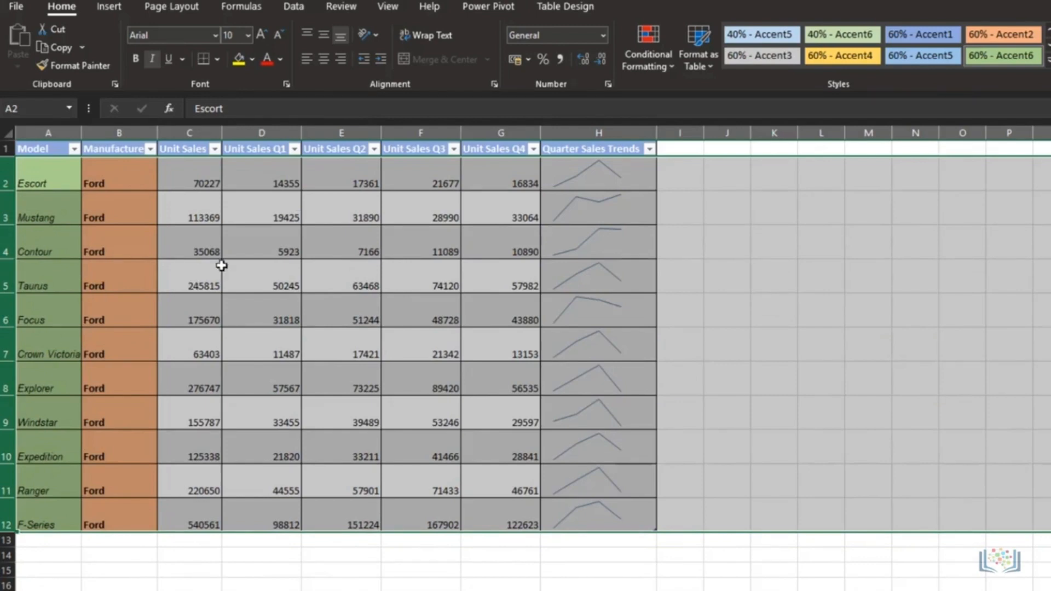
Show the high and low points on the sparklines and apply the blue style with green high and red low markers.
click(599, 174)
click(636, 7)
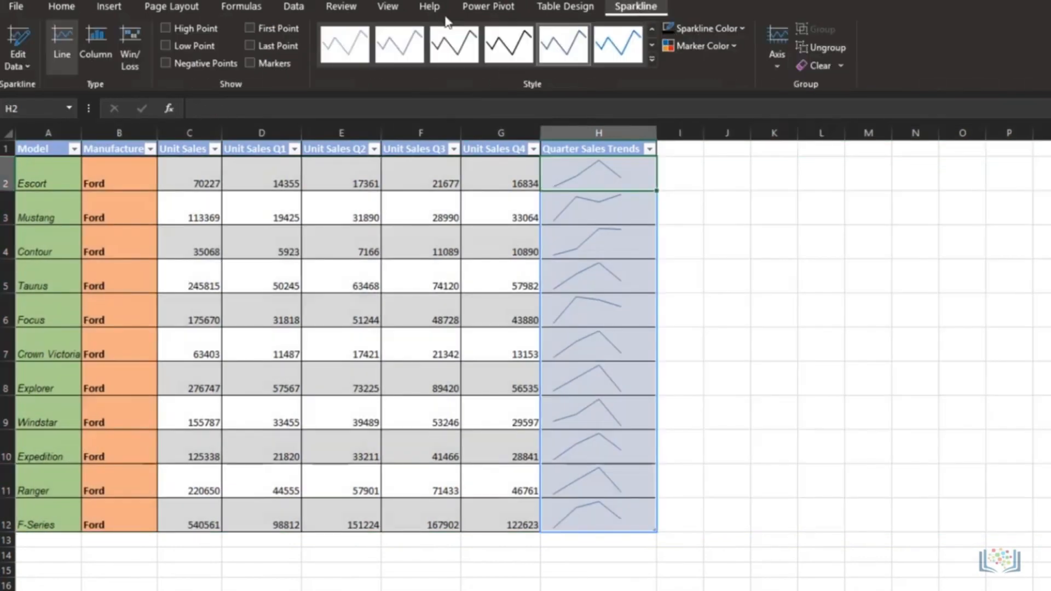
click(164, 27)
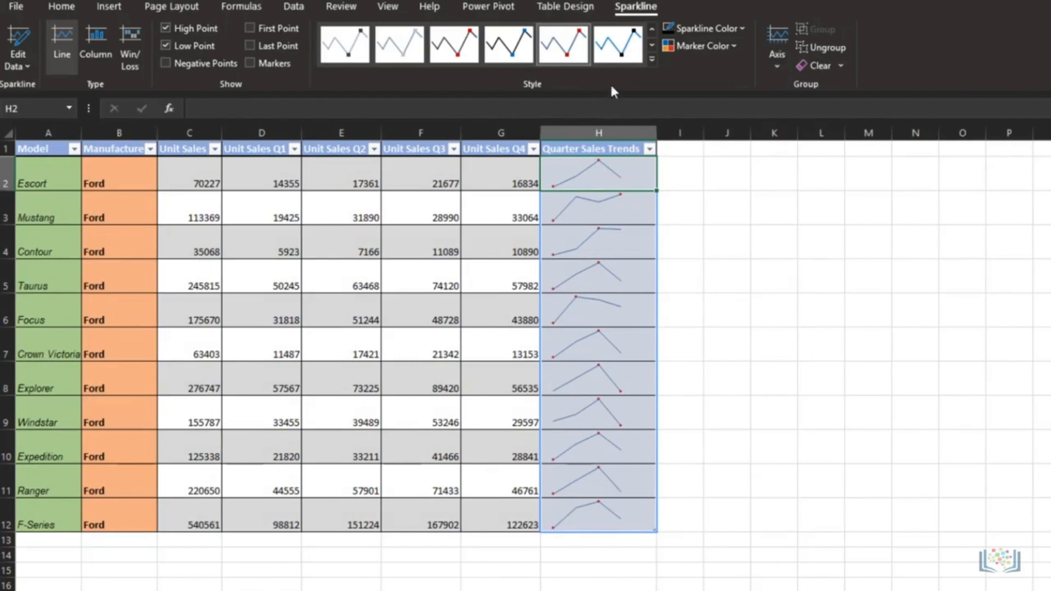
click(652, 59)
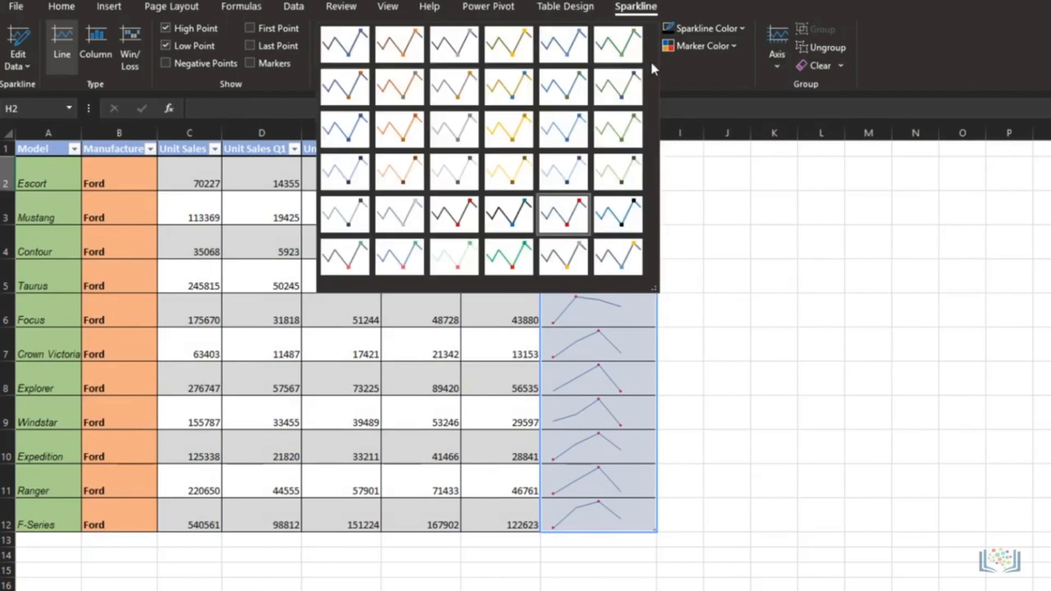
click(402, 265)
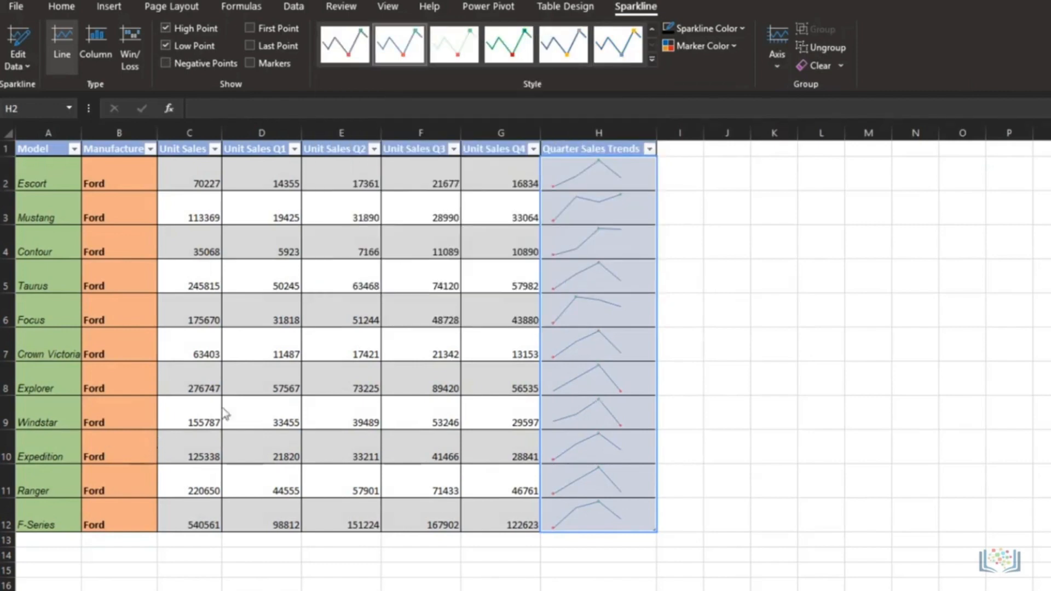
Increase the line weight of the sparklines in the Quarter Sales Trends column.
click(744, 33)
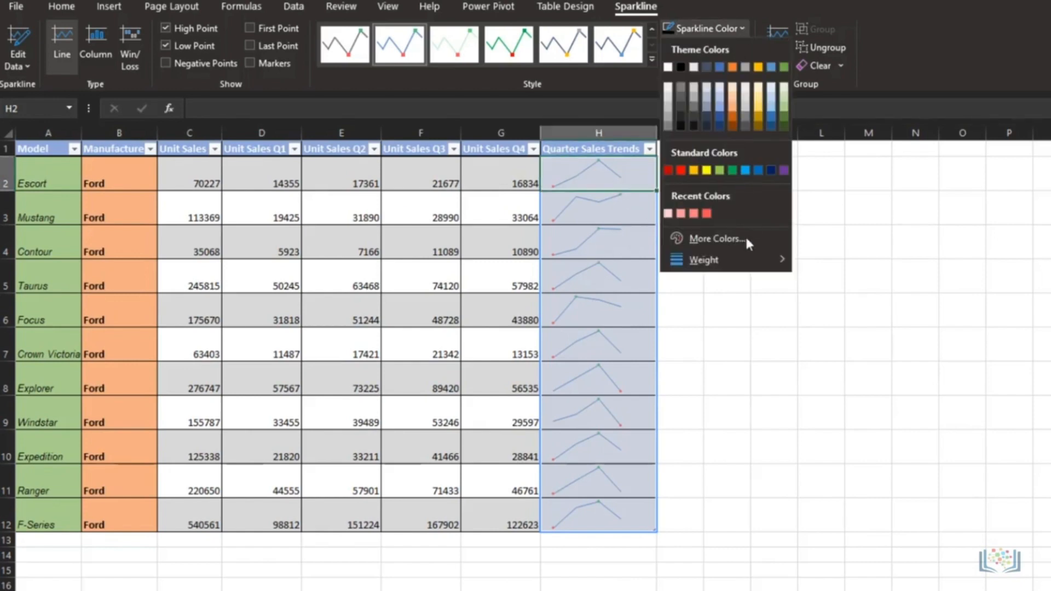
mouse_move(748, 256)
click(842, 384)
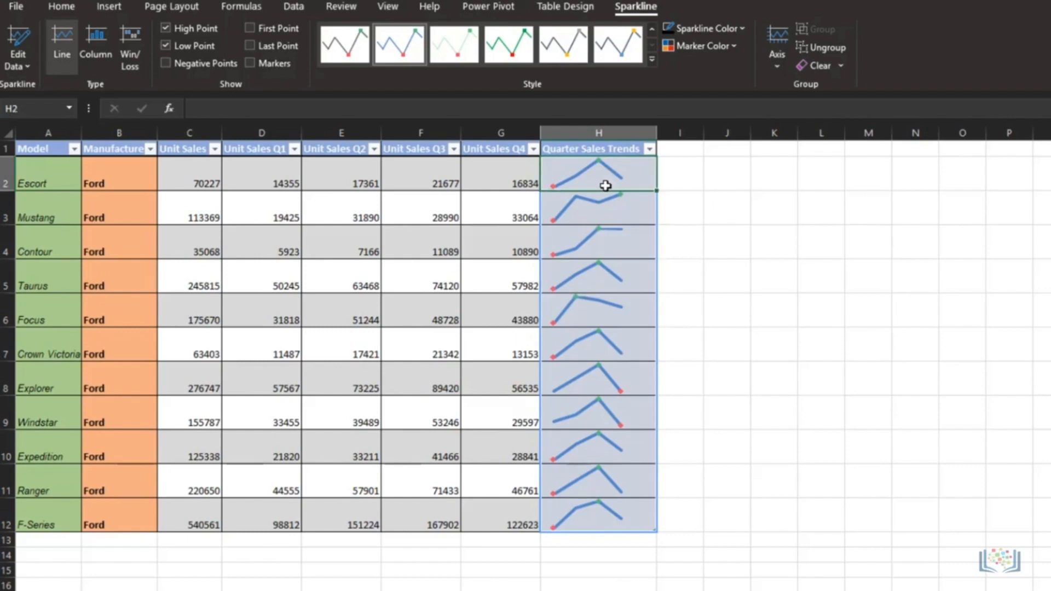
Examine the sparklines of Contour, Taurus, Mustang and Focus, and view the waterfall, funnel, stock, surface and radar chart types for the car sales data.
click(603, 239)
click(593, 276)
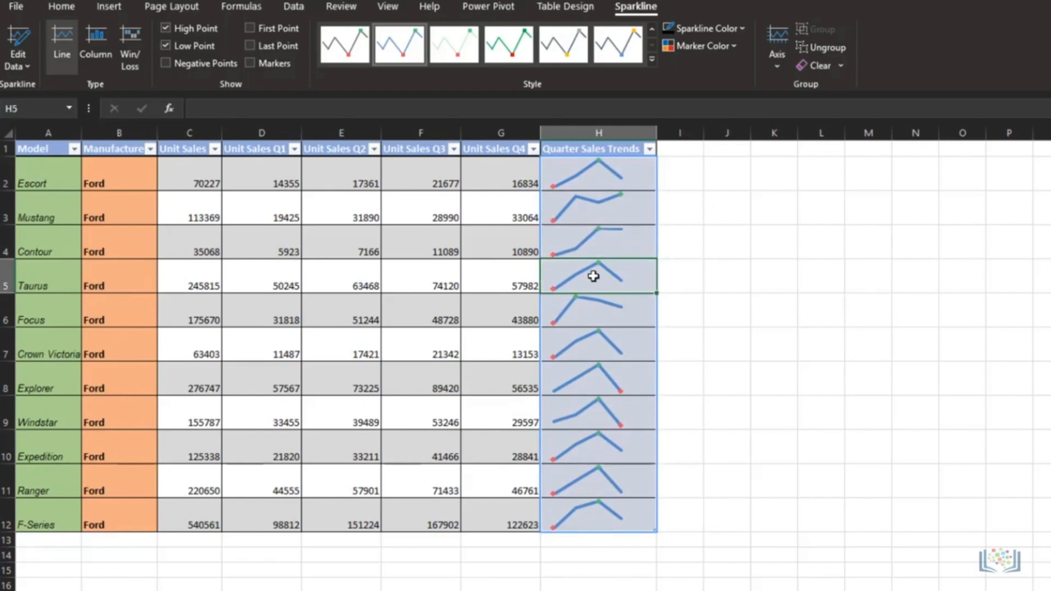
click(599, 212)
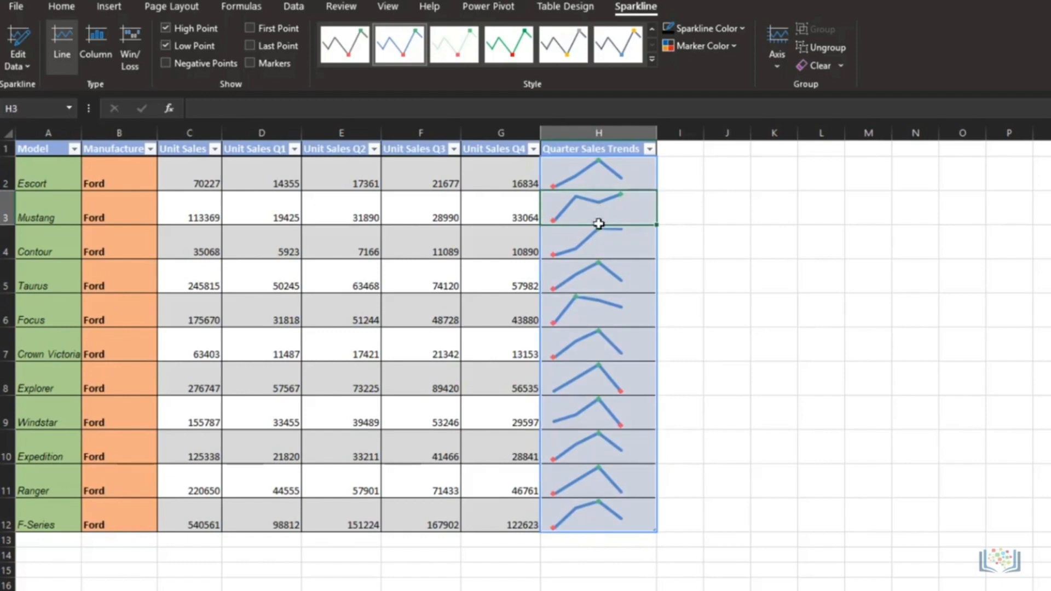
click(597, 317)
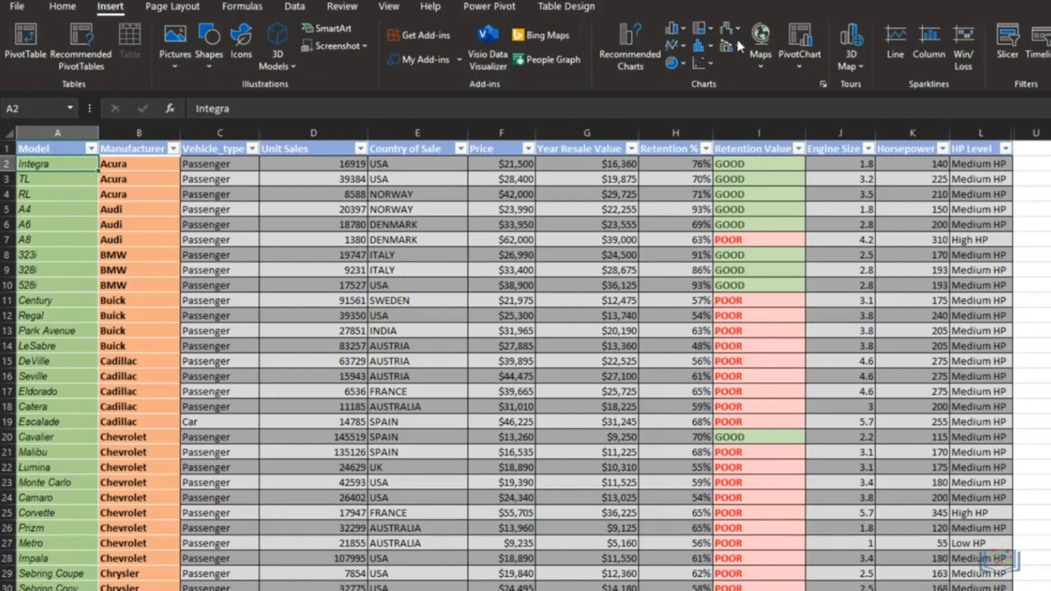
click(738, 25)
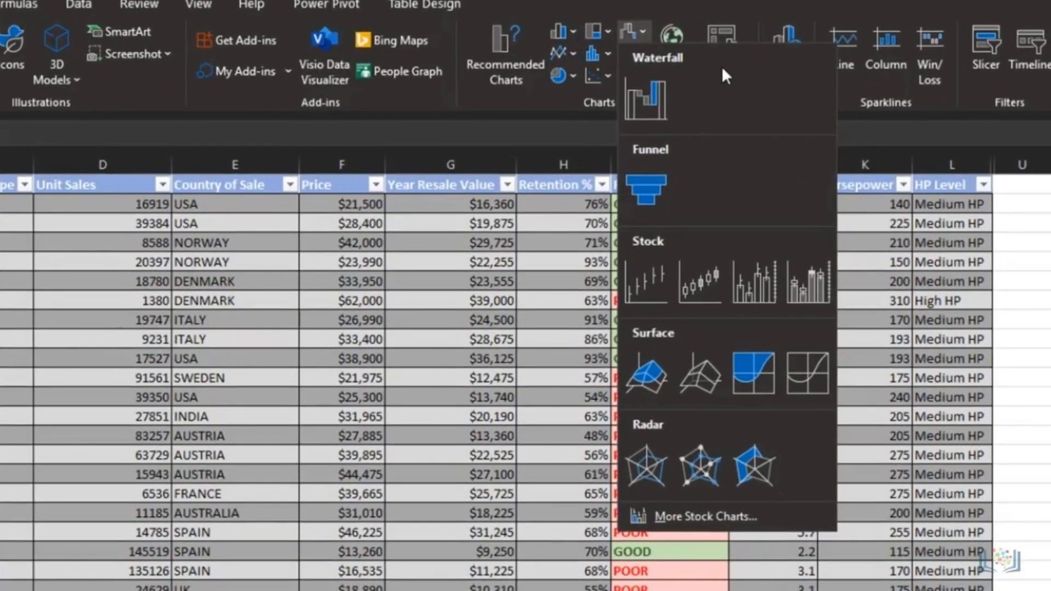
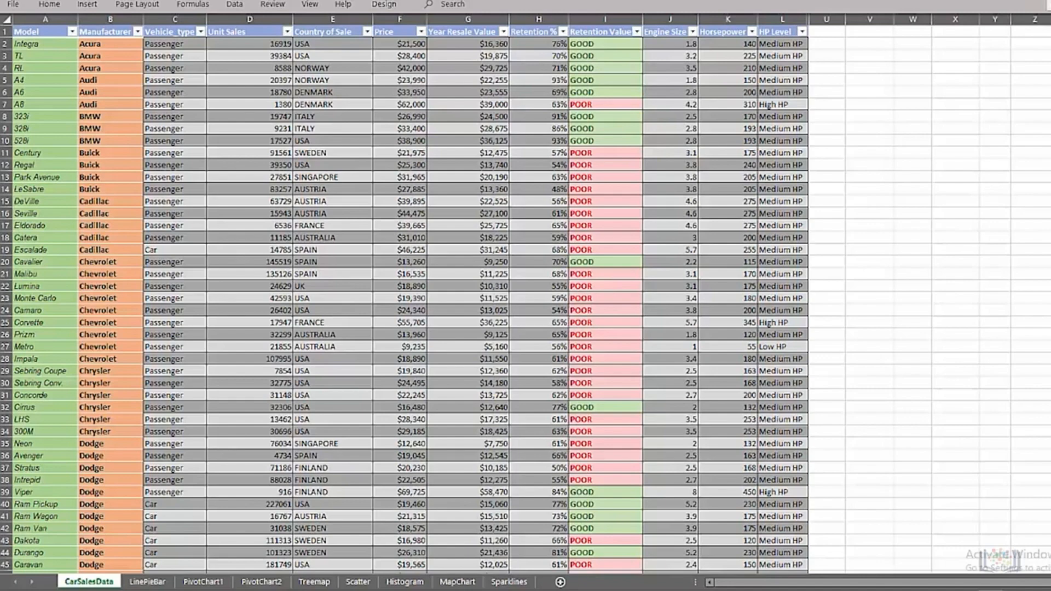
Add a new worksheet named "Dashboard" and place it after the Sparklines sheet.
click(559, 582)
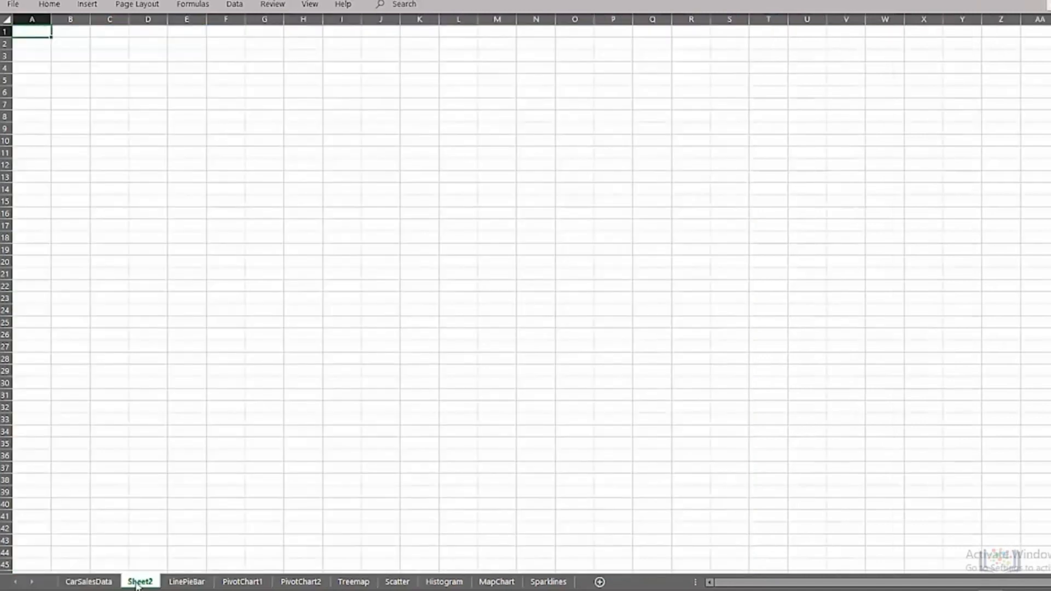
double_click(137, 583)
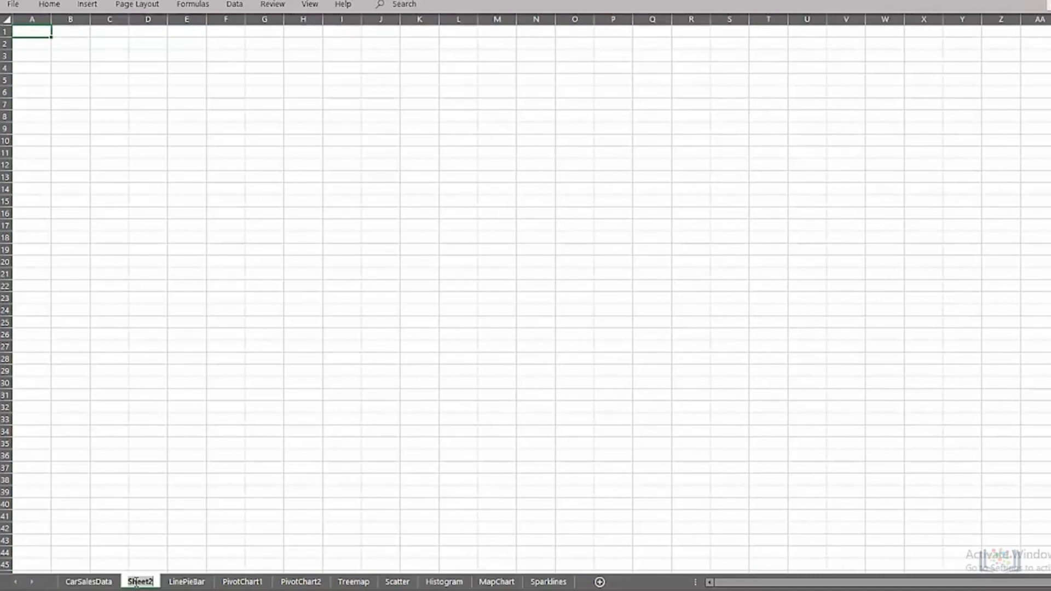
text(Dashboard)
key(Return)
drag(151, 586, 597, 585)
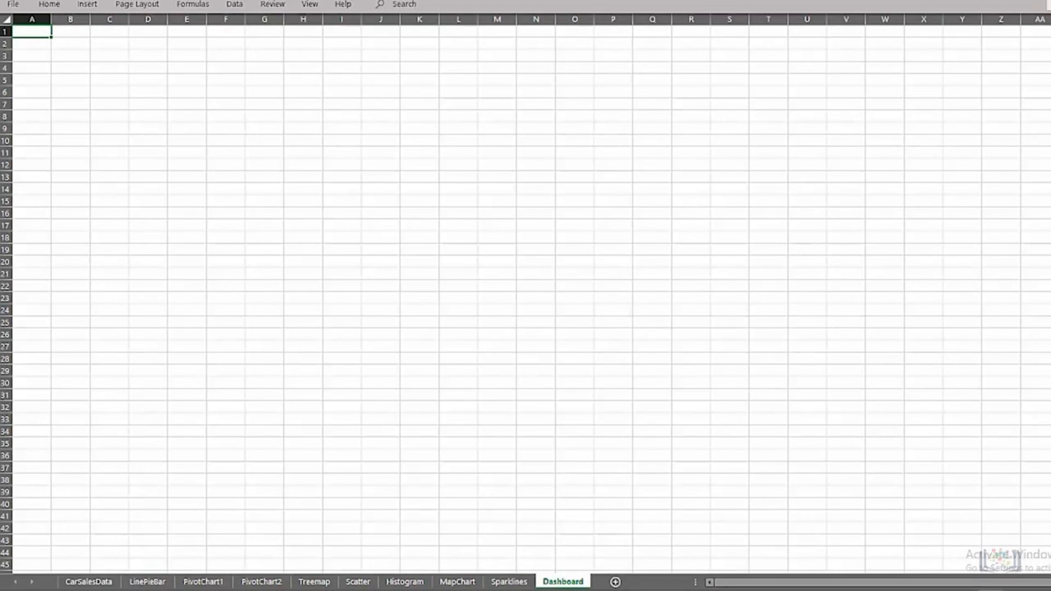
Copy the "Unit Sales of Ford Models" pie chart from the LinePieBar sheet to the Dashboard sheet and position it at cell A1.
click(150, 585)
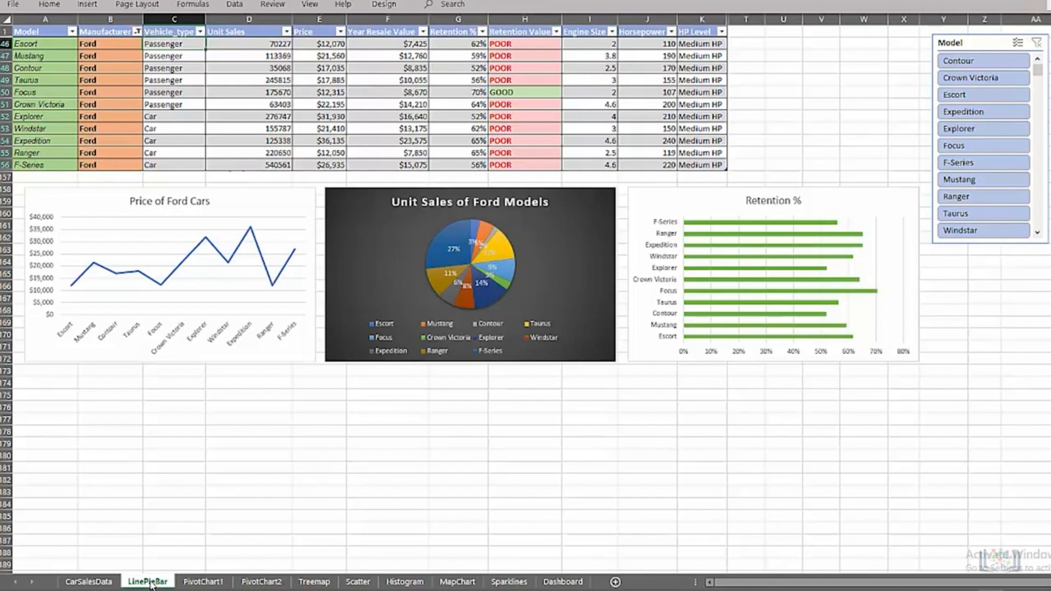
click(383, 263)
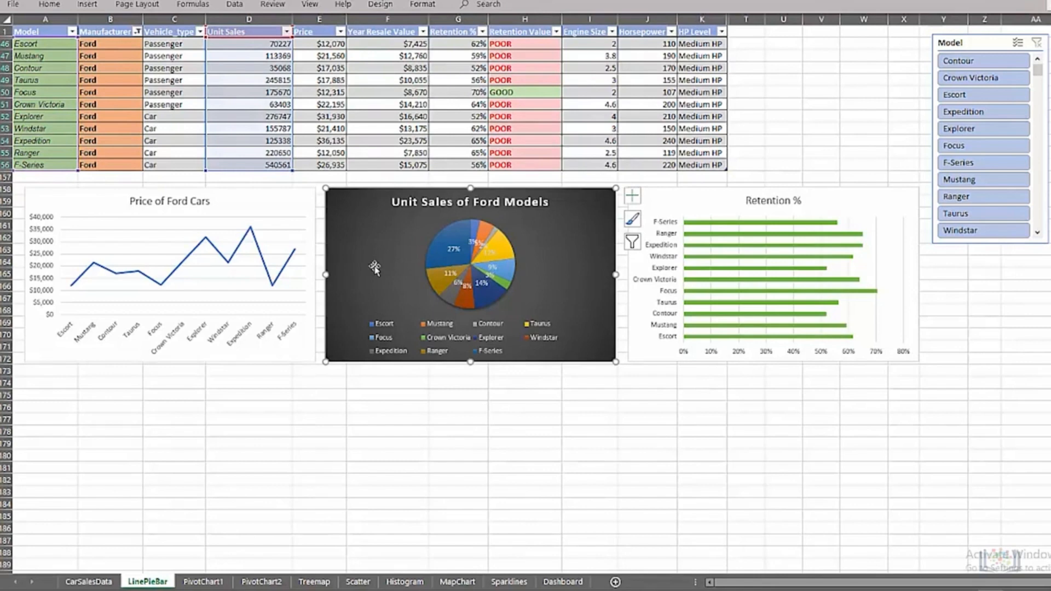
click(557, 582)
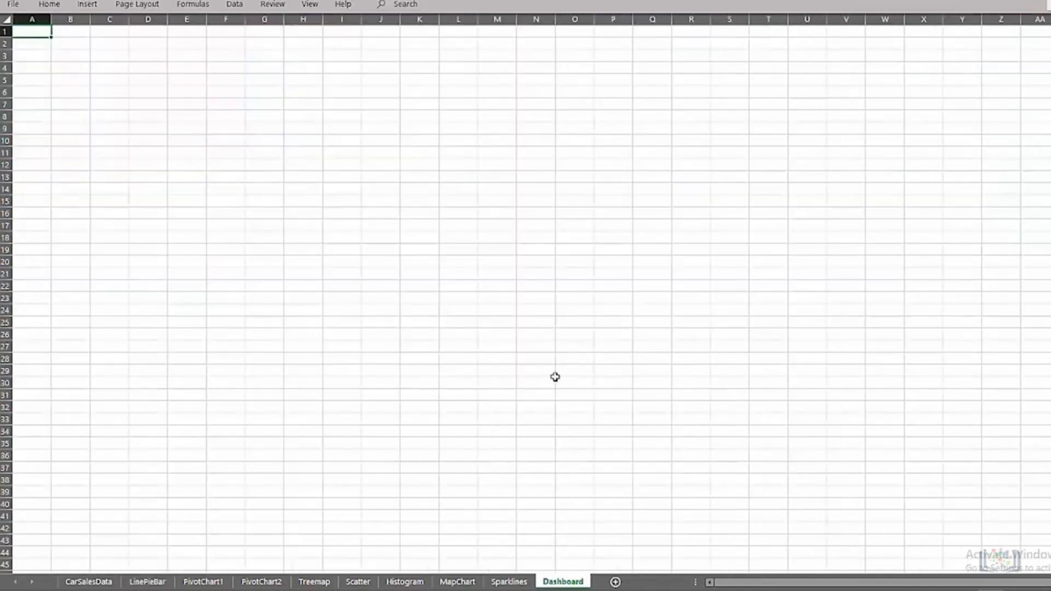
key(ctrl+v)
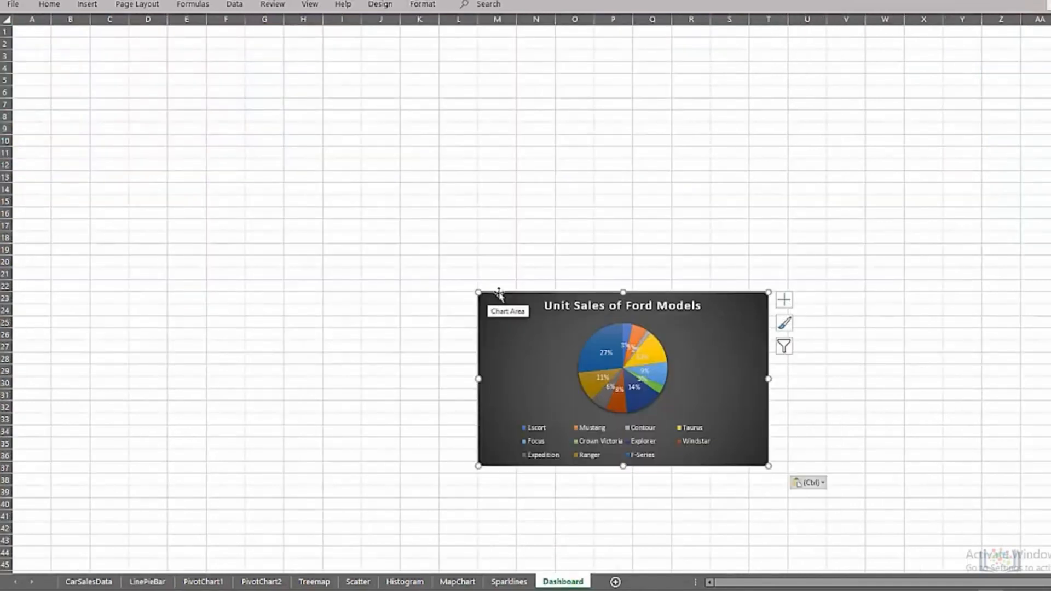
drag(500, 297, 69, 37)
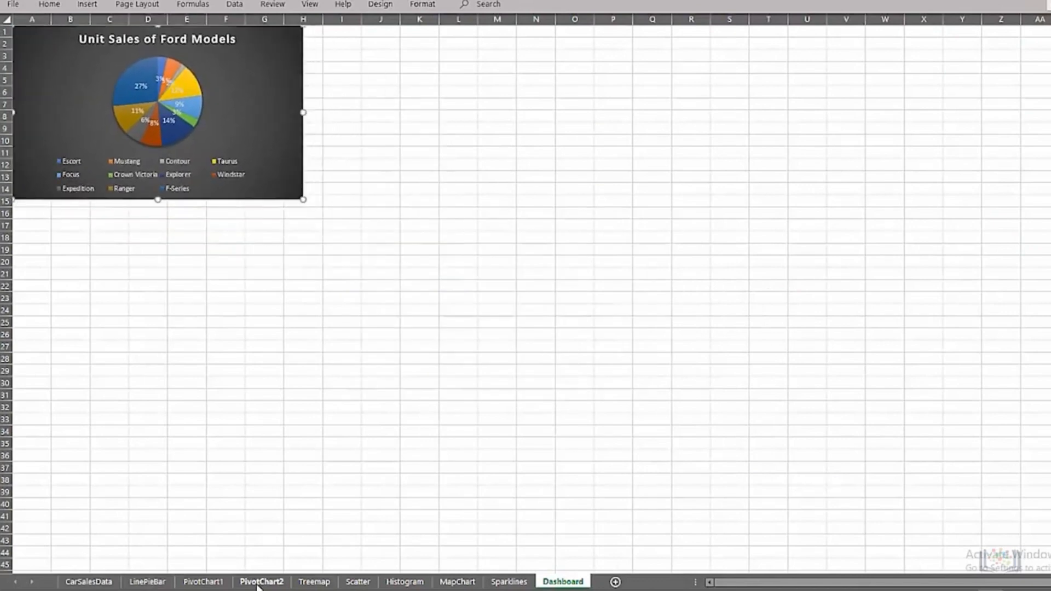
Copy the "Average Price vs Average Year Resale Value" chart from PivotChart2 to the Dashboard sheet, directly beside the pie chart.
click(261, 582)
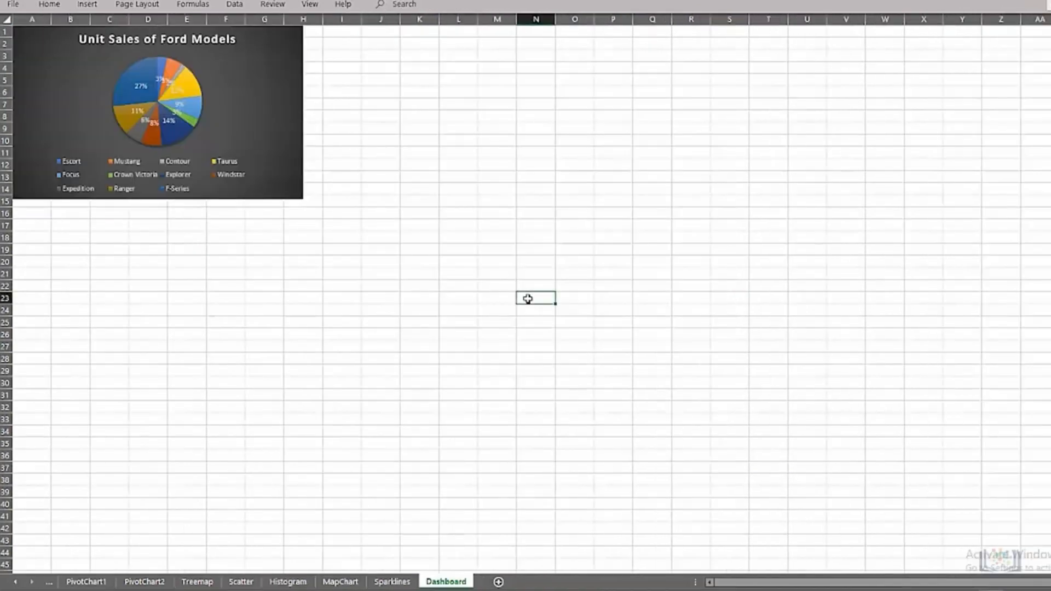
key(ctrl+v)
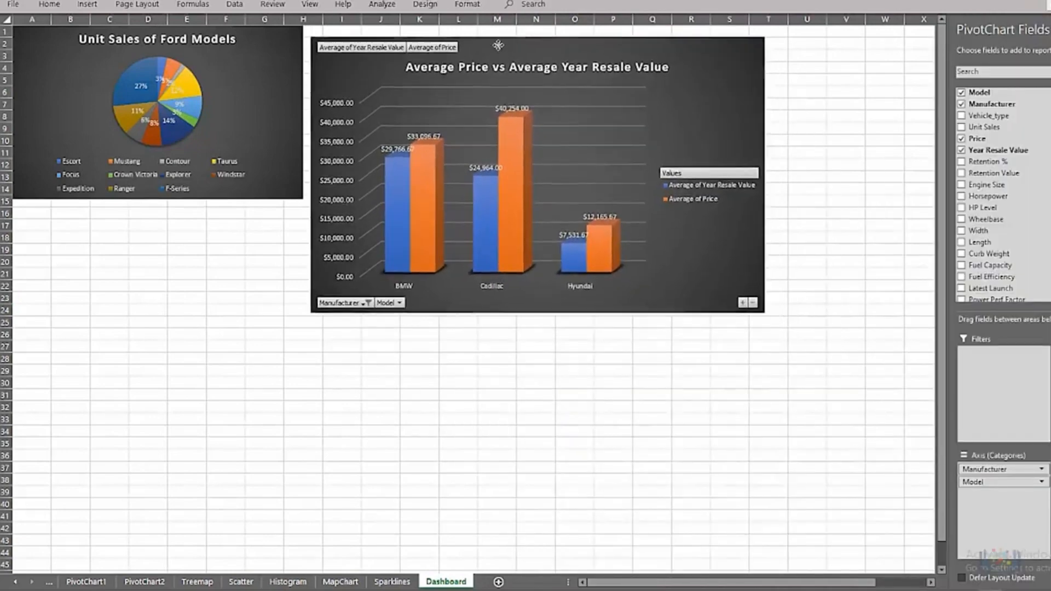
Copy the Chevrolet area chart from PivotChart1 to the Dashboard sheet and align it along the top, right of the column chart.
click(85, 581)
click(583, 81)
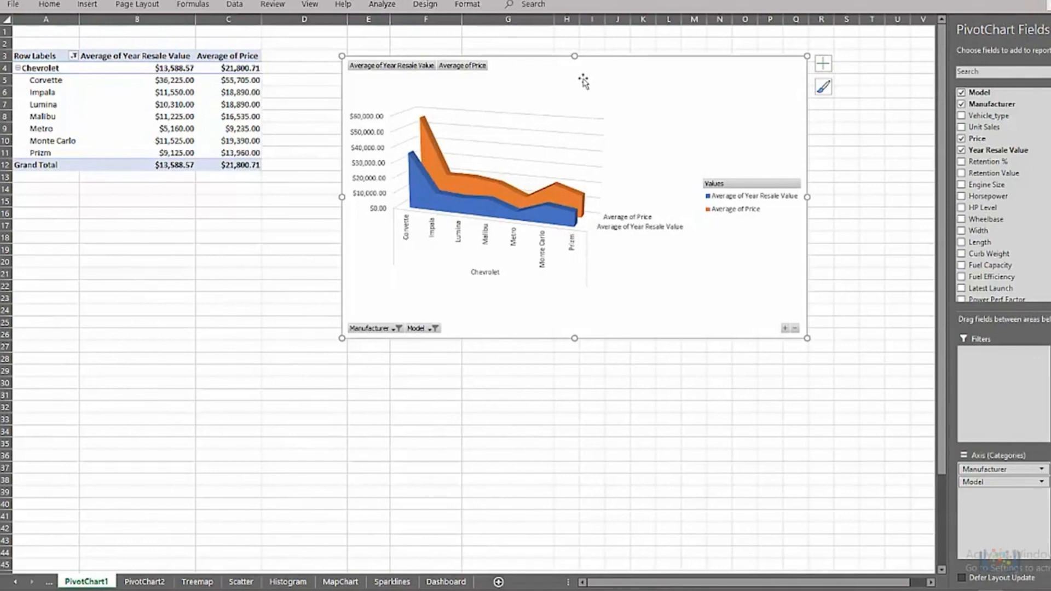
key(ctrl+c)
click(446, 582)
key(ctrl+v)
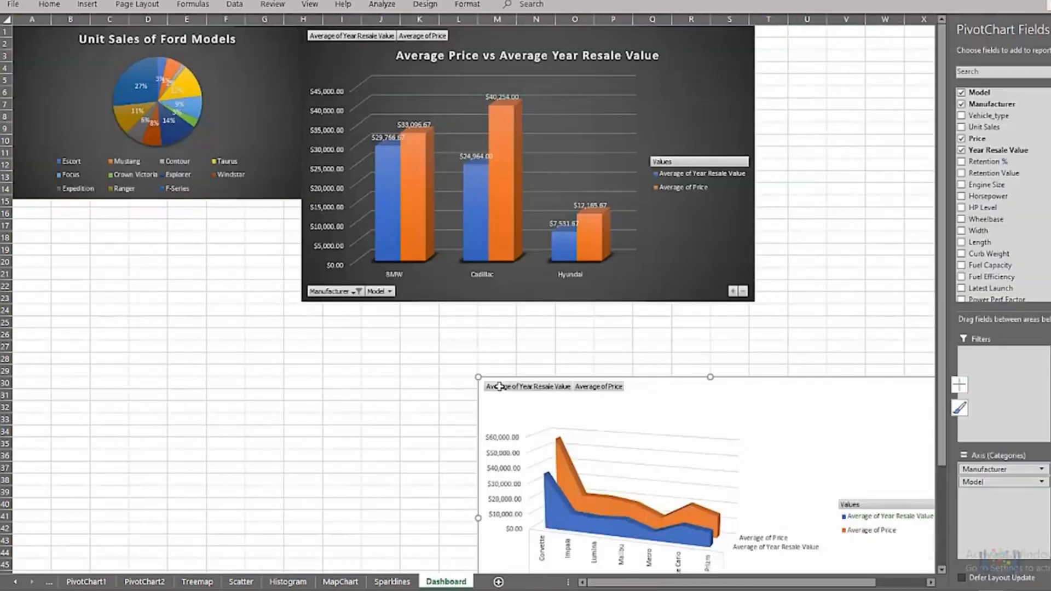
drag(647, 377, 923, 25)
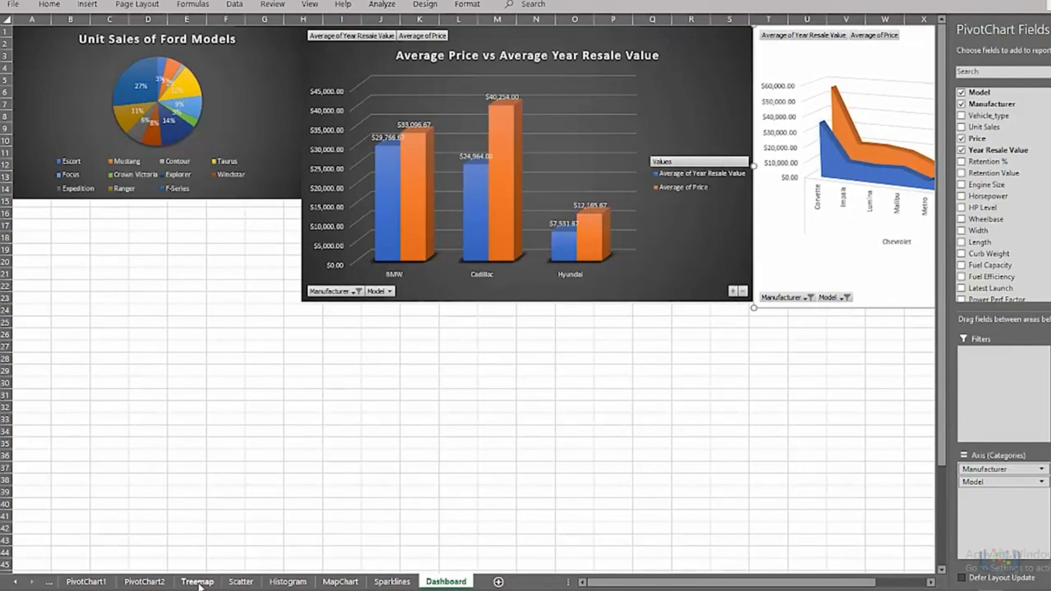
Copy the "Unit Sales of Ford Cars" treemap from the Treemap sheet to Dashboard and position it directly below the pie chart.
click(198, 583)
click(476, 206)
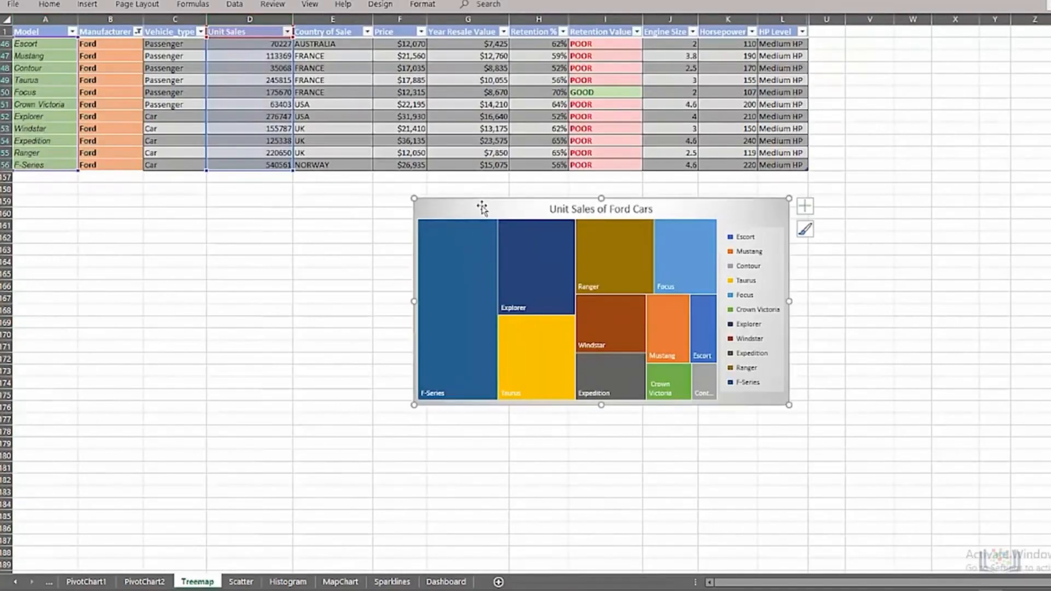
click(452, 582)
click(465, 406)
key(ctrl+v)
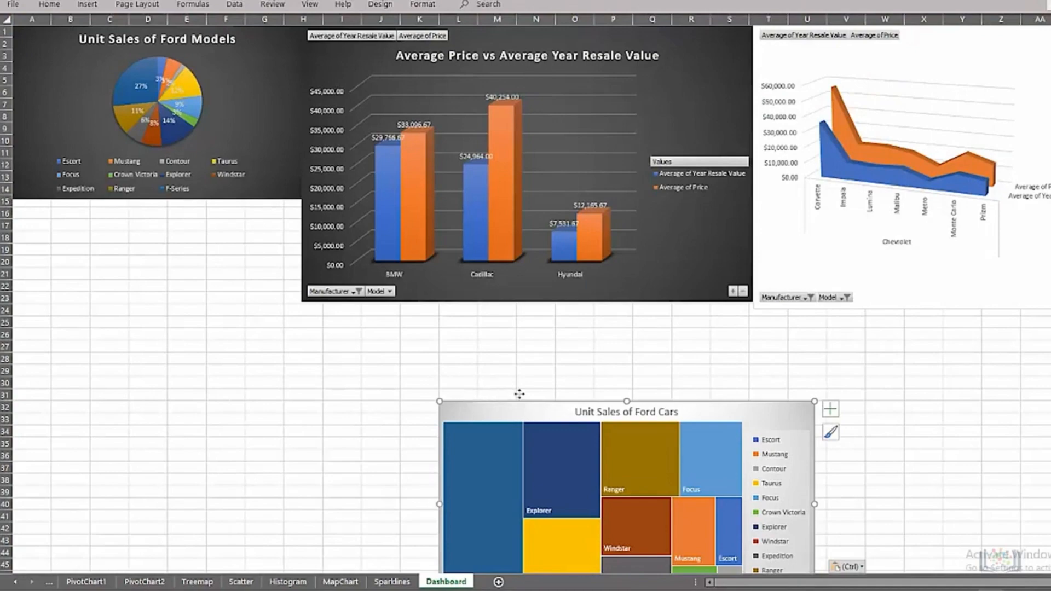
drag(523, 410, 104, 209)
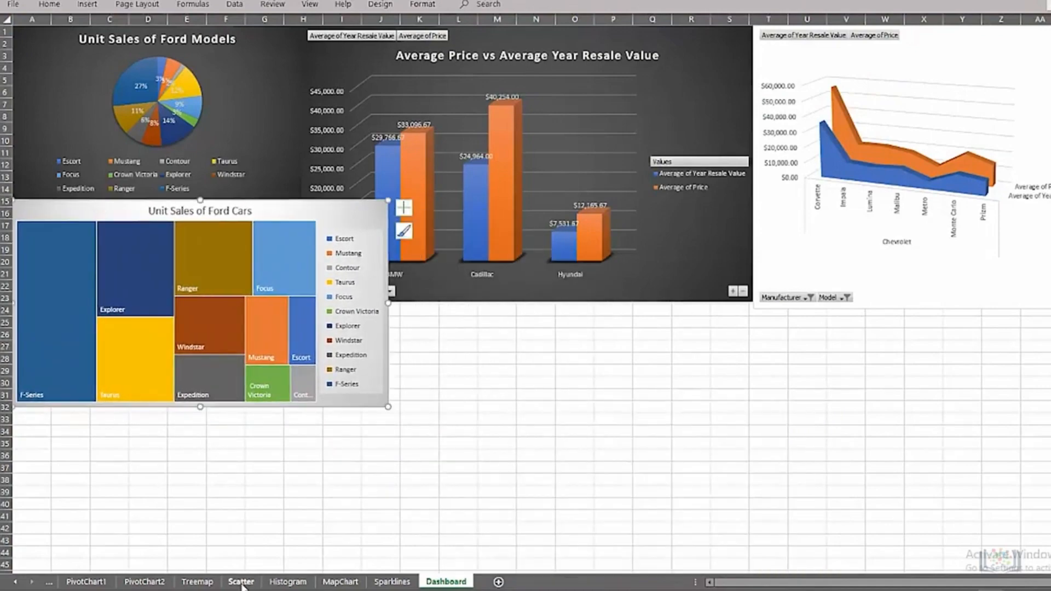
Place the "Comparing Price with Year Resale Value" chart from the Scatter sheet on Dashboard, right of the Chevrolet area chart.
click(241, 582)
click(719, 104)
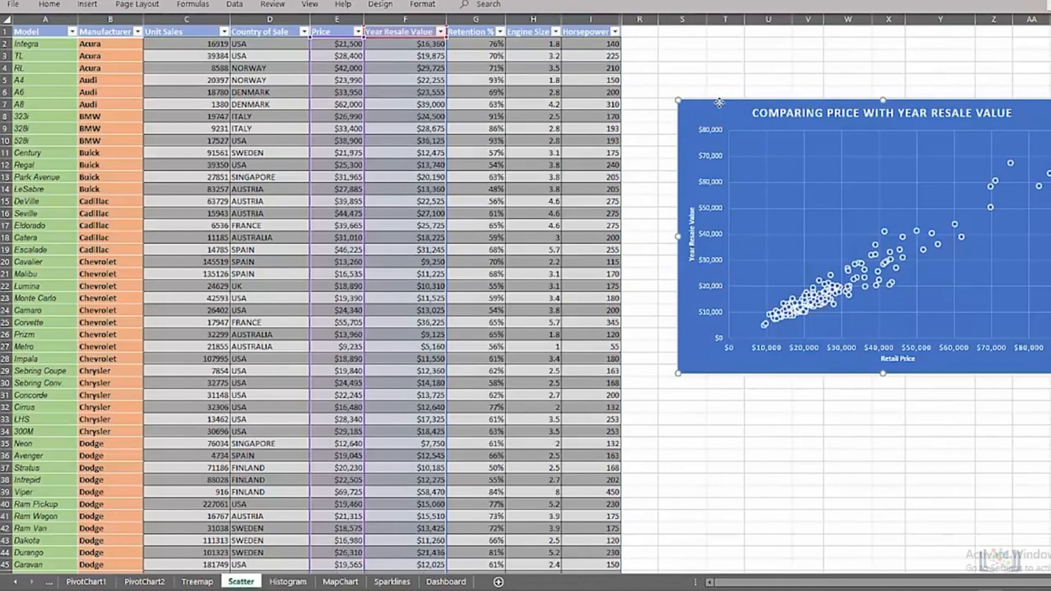
key(ctrl+x)
click(447, 581)
key(ctrl+v)
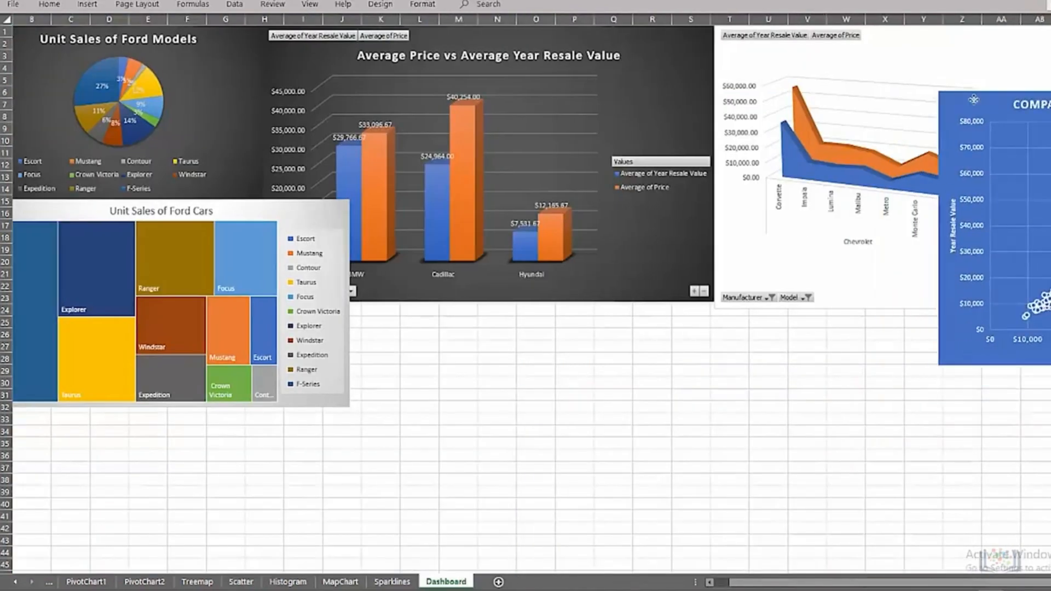
drag(974, 101, 1050, 42)
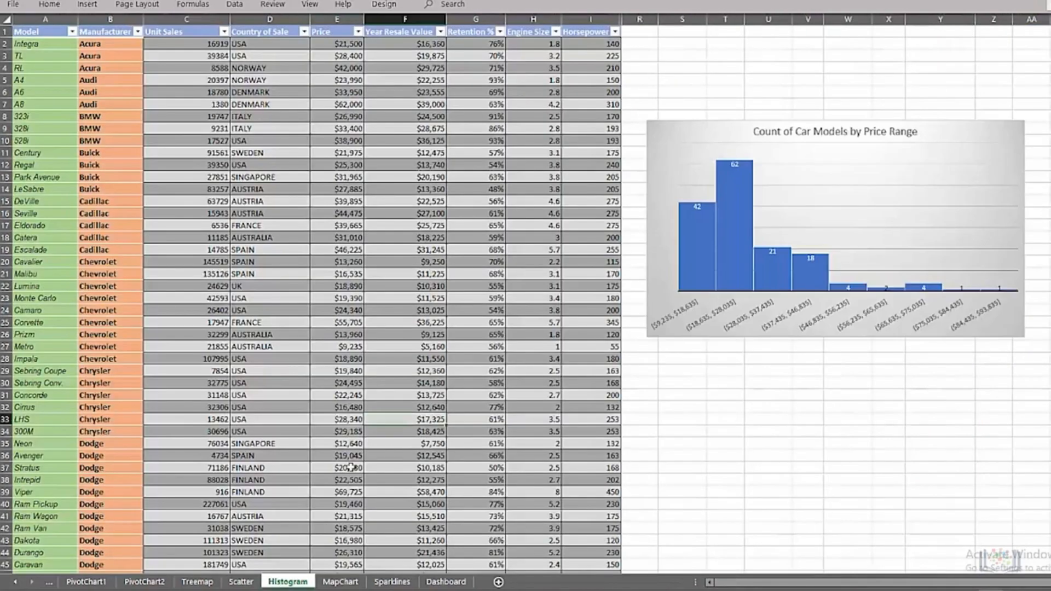
Copy the "Count of Car Models by Price Range" histogram to the Dashboard sheet and position it beneath the column chart.
key(shift+F10)
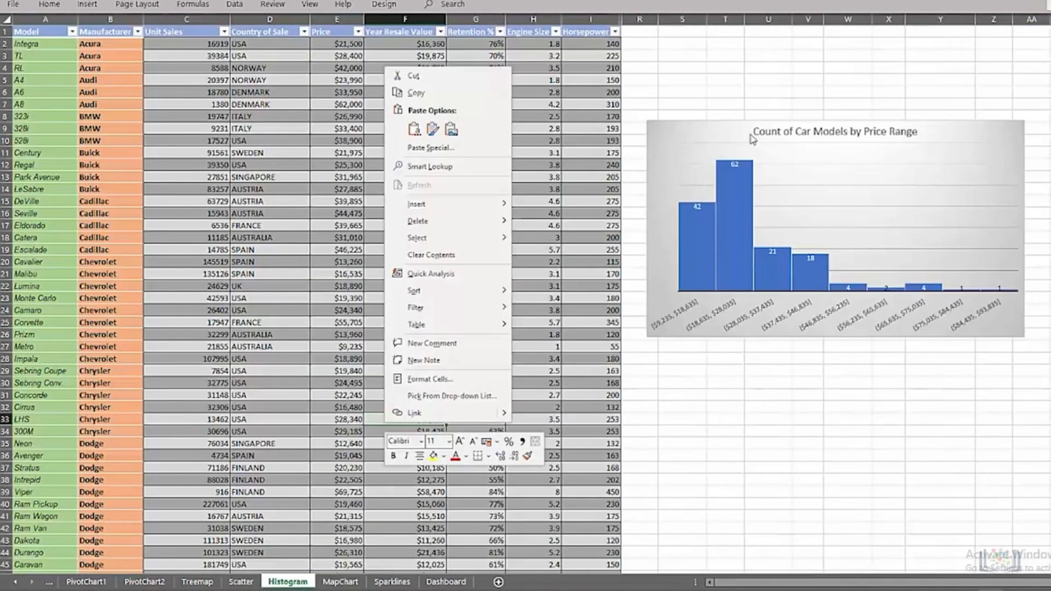
key(Escape)
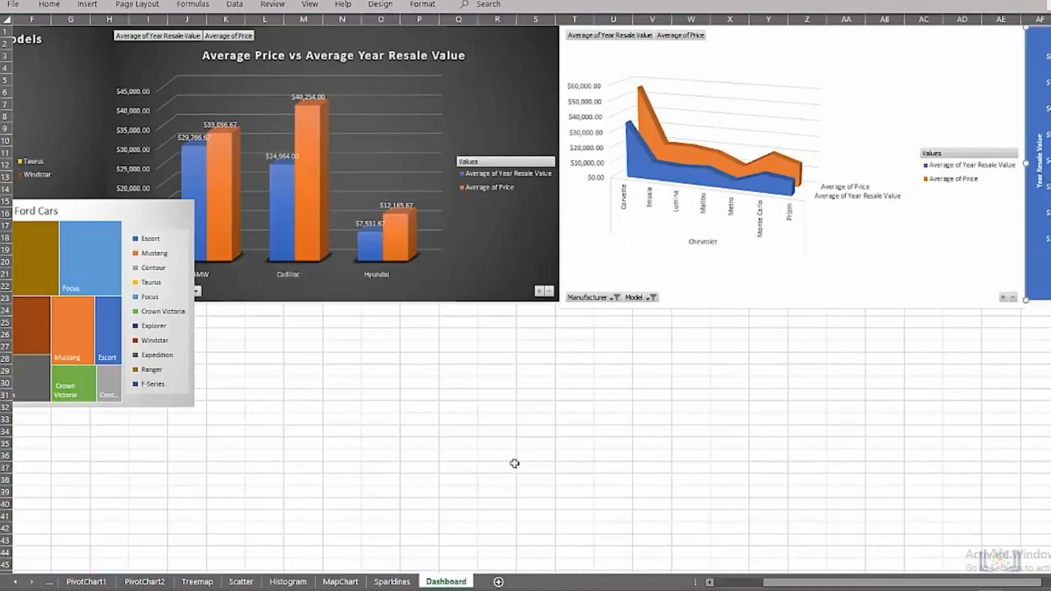
click(530, 417)
key(ctrl+v)
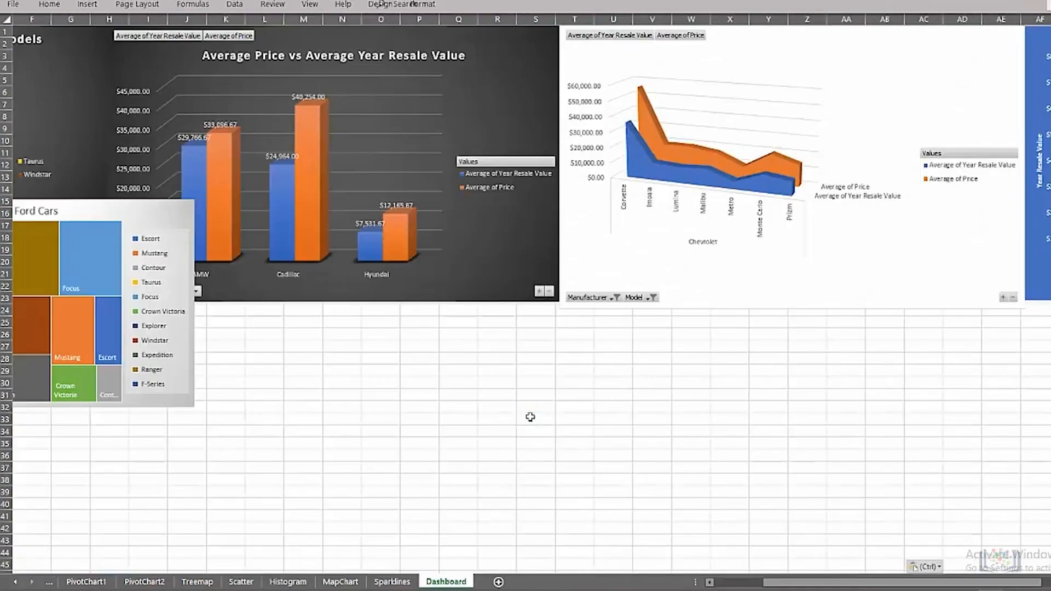
drag(536, 415, 218, 305)
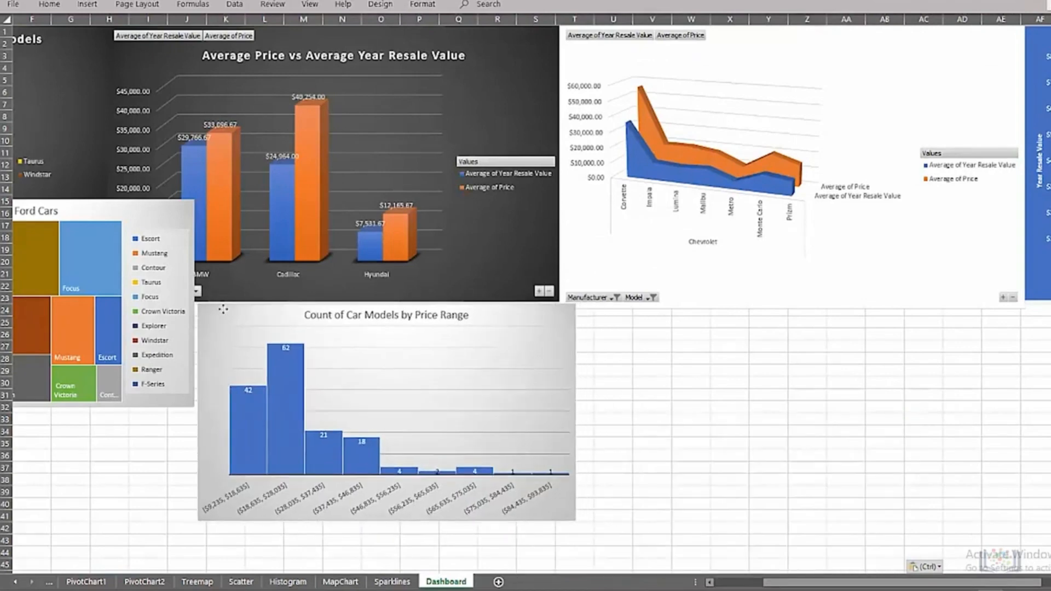
Copy the "Sum of Unit Sales of Cars by Country" map from MapChart to Dashboard and place it beside the histogram.
click(338, 582)
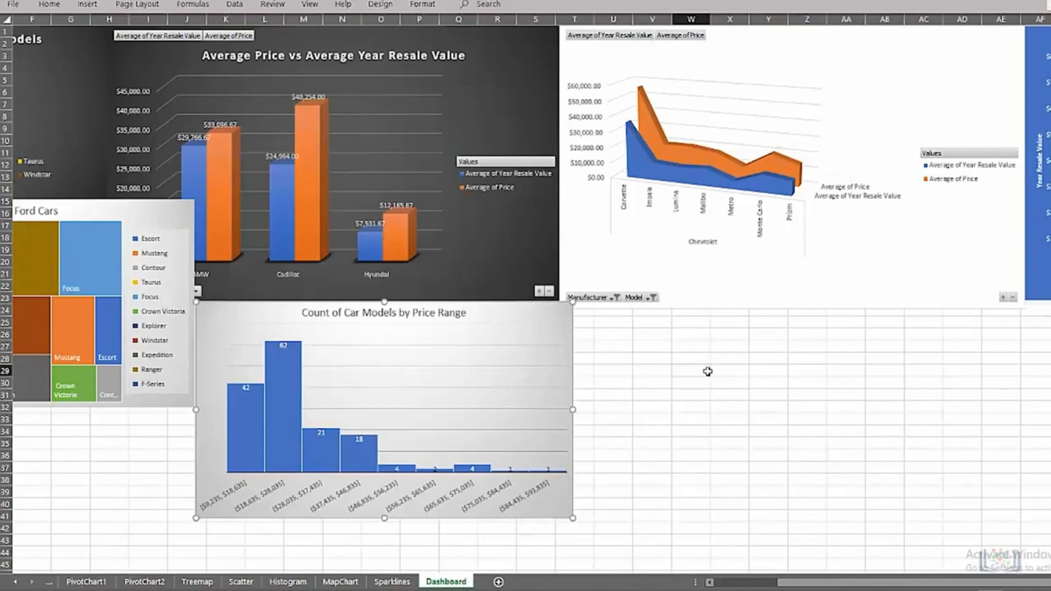
key(ctrl+v)
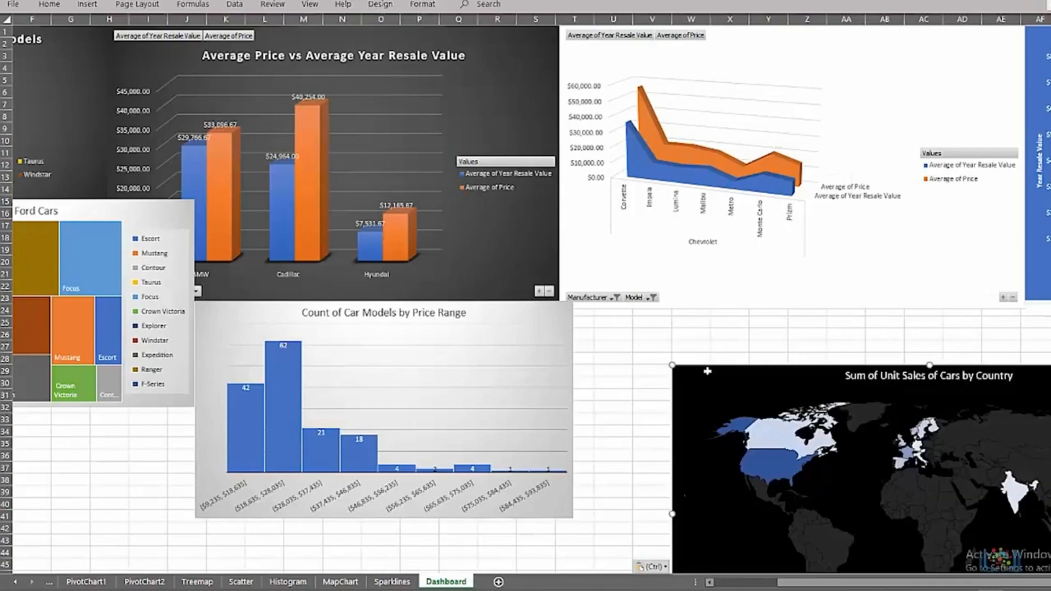
drag(739, 390, 642, 328)
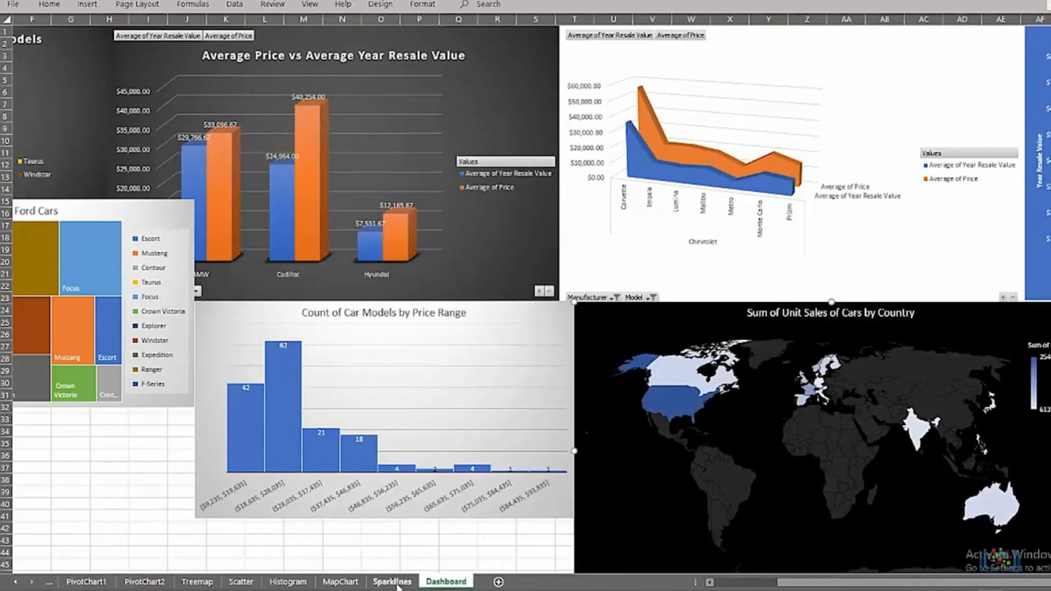
Copy the whole Ford quarterly sales table with its sparklines from the Sparklines sheet to cell F33 of Dashboard.
click(392, 582)
click(33, 61)
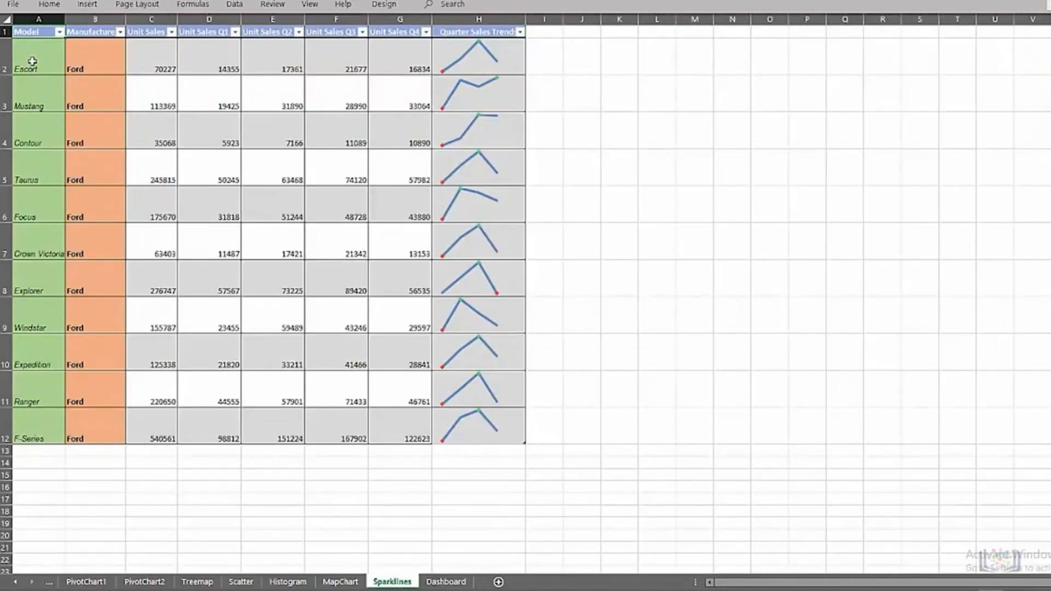
key(shift+Right)
key(shift+Right)
key(shift+Right)
key(shift+Right)
key(shift+Right)
key(shift+Right)
key(shift+Right)
key(shift+Down)
key(shift+Down)
key(shift+Down)
key(shift+Down)
key(shift+Down)
key(shift+Down)
key(shift+Down)
key(shift+Down)
key(shift+Down)
key(shift+Down)
key(shift+Down)
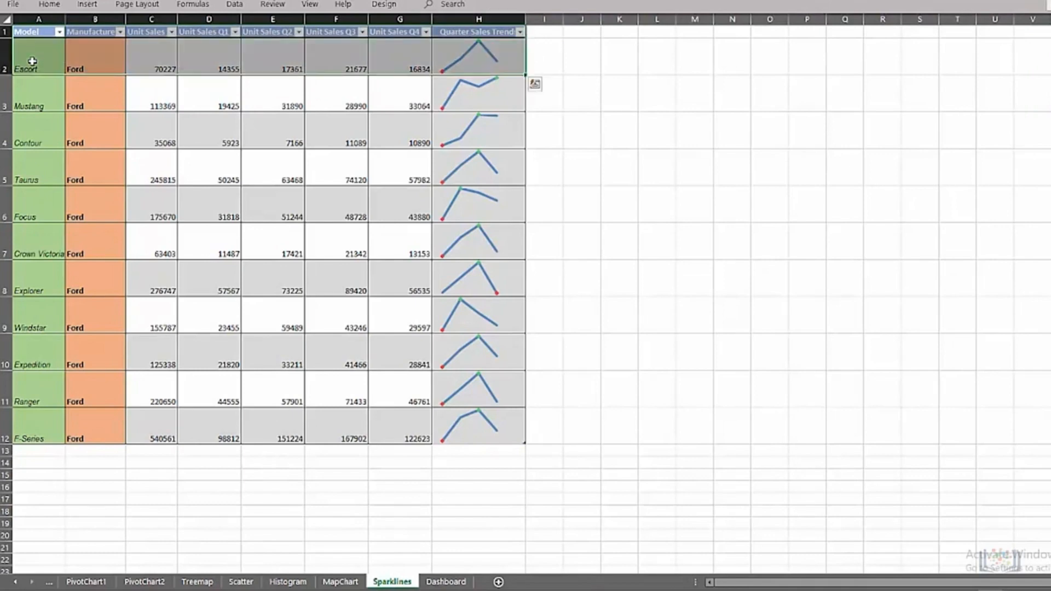
click(446, 582)
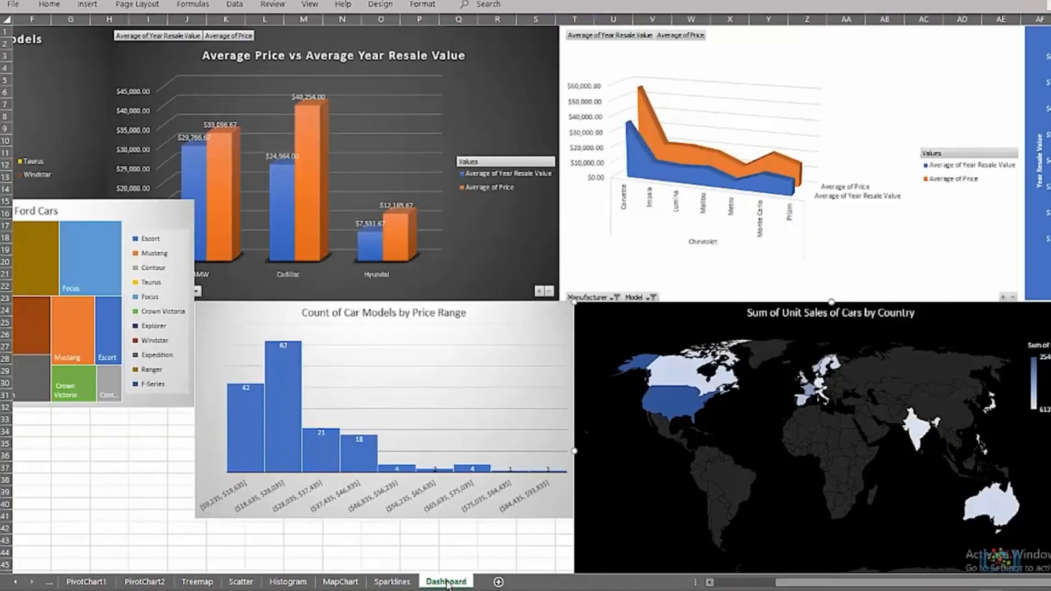
click(29, 420)
key(ctrl+v)
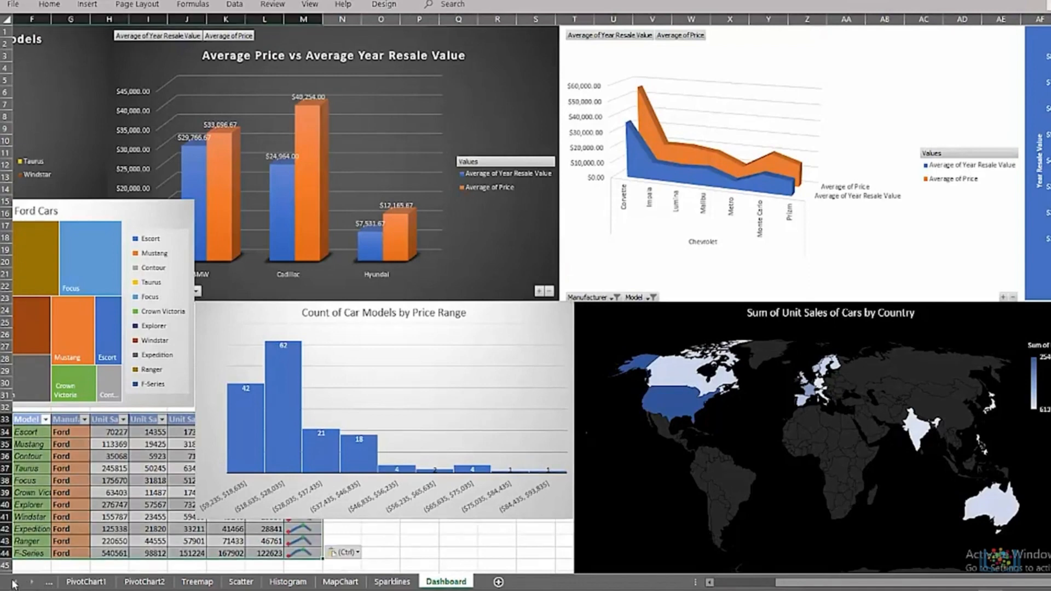
Copy the "Price of Ford Cars" and "Retention %" charts from LinePieBar to Dashboard and place them side by side beneath the scatter chart.
click(14, 582)
click(85, 582)
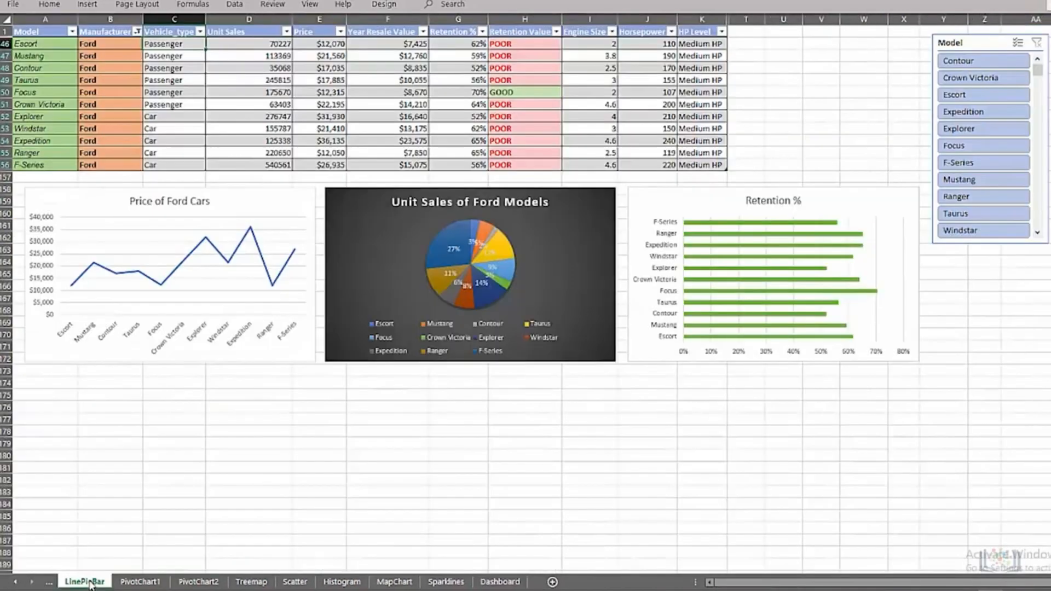
click(81, 194)
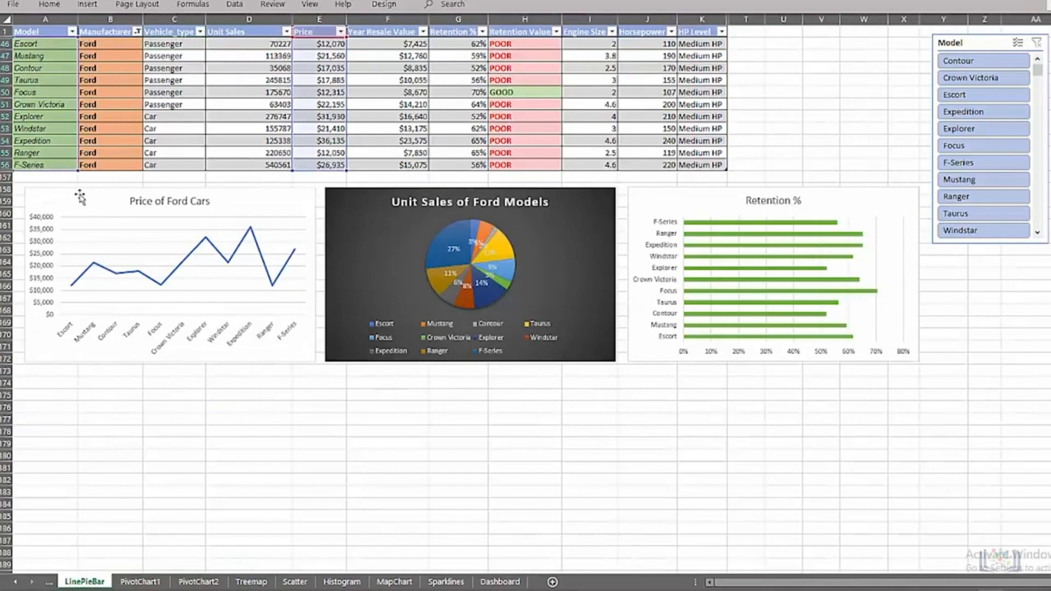
ctrl+click(657, 195)
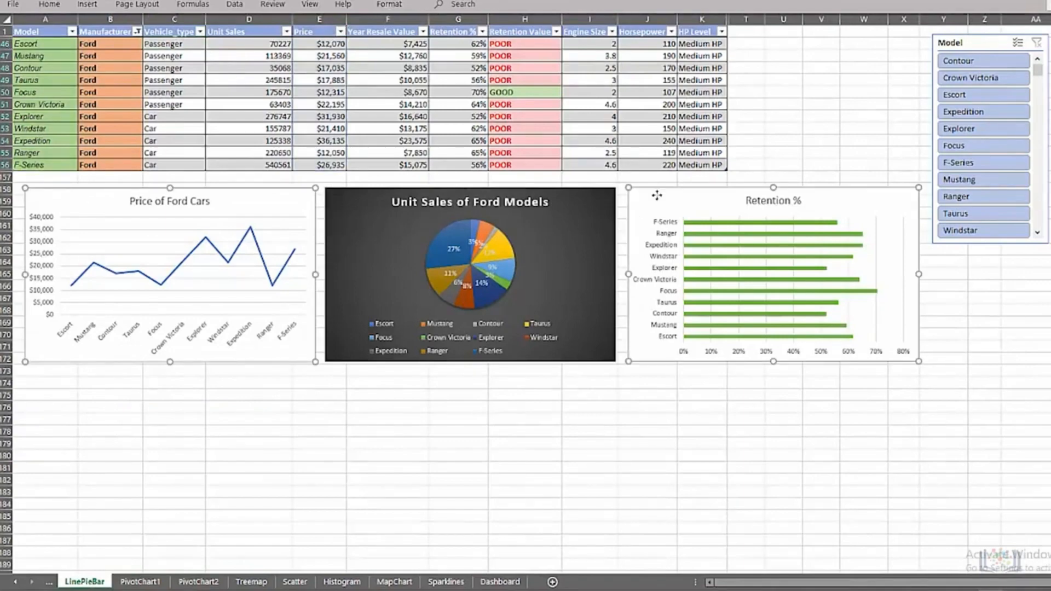
click(506, 581)
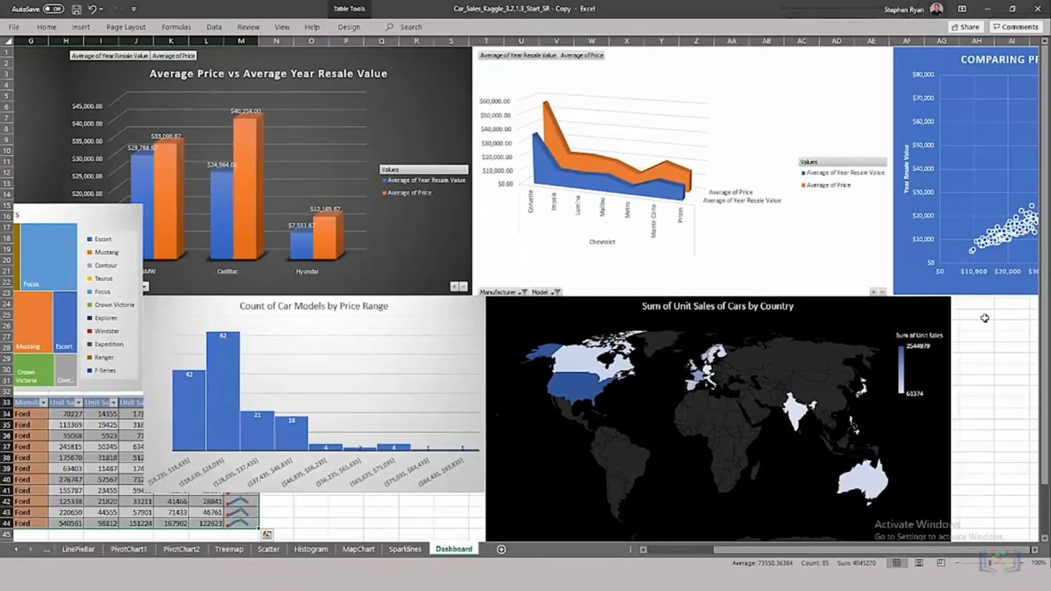
key(ctrl+v)
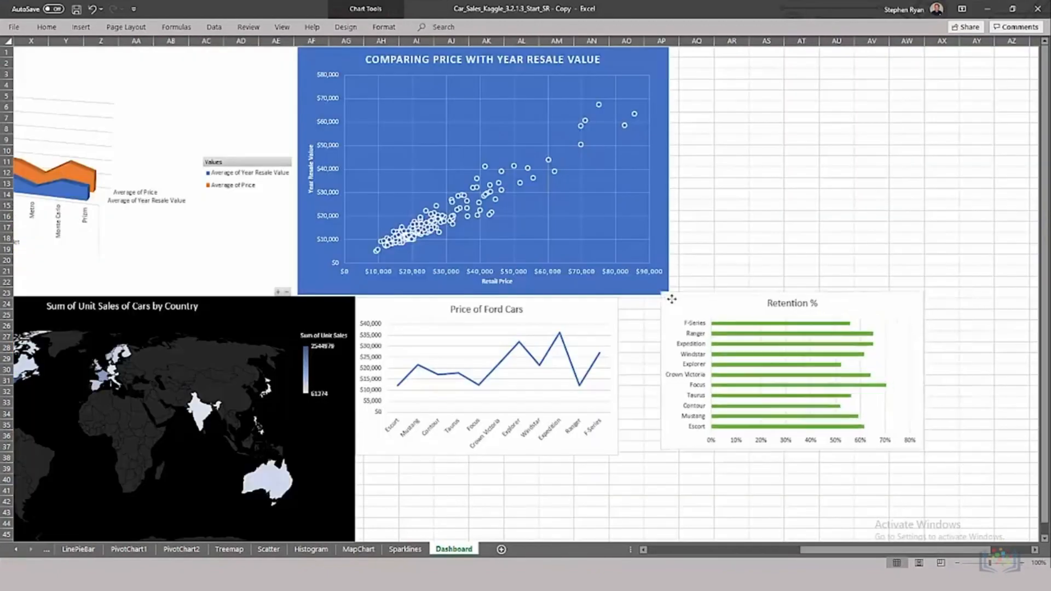
drag(671, 298, 642, 305)
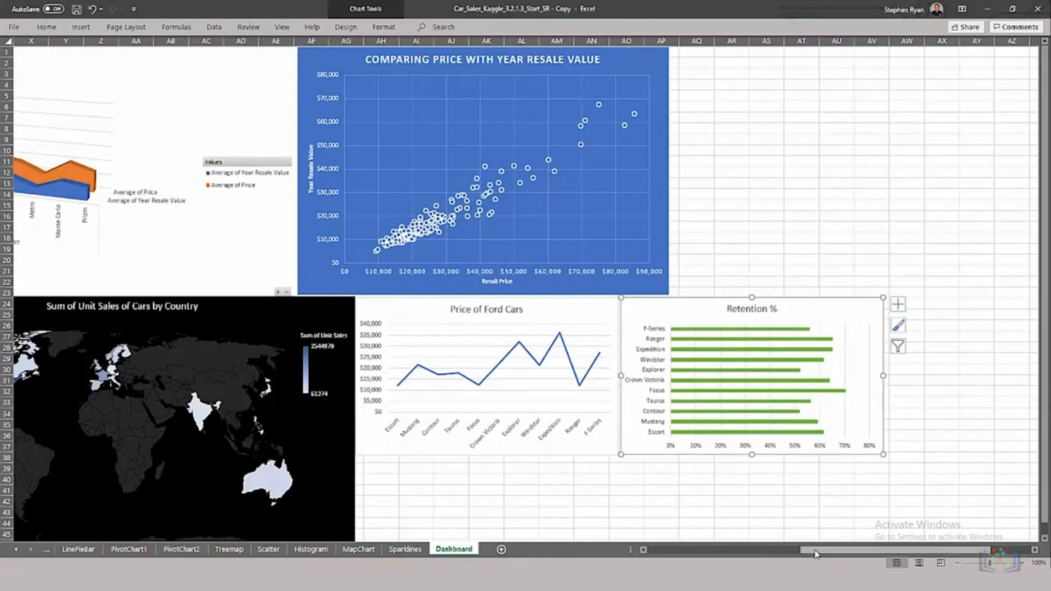
Resize and align the Dashboard charts and sparkline table into a compact grid, and set the sheet zoom to 90%.
click(695, 550)
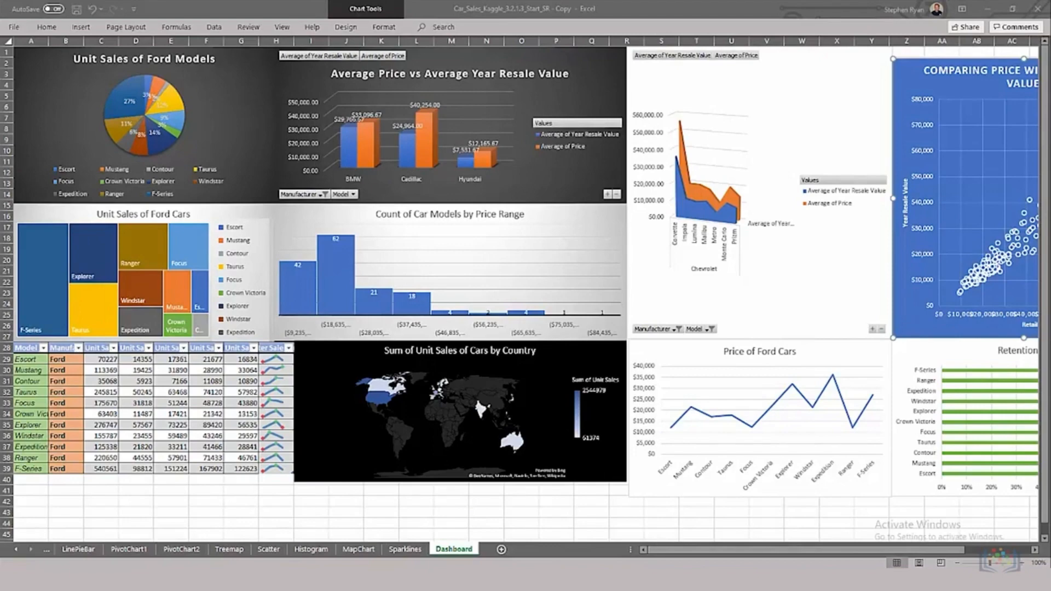
click(957, 564)
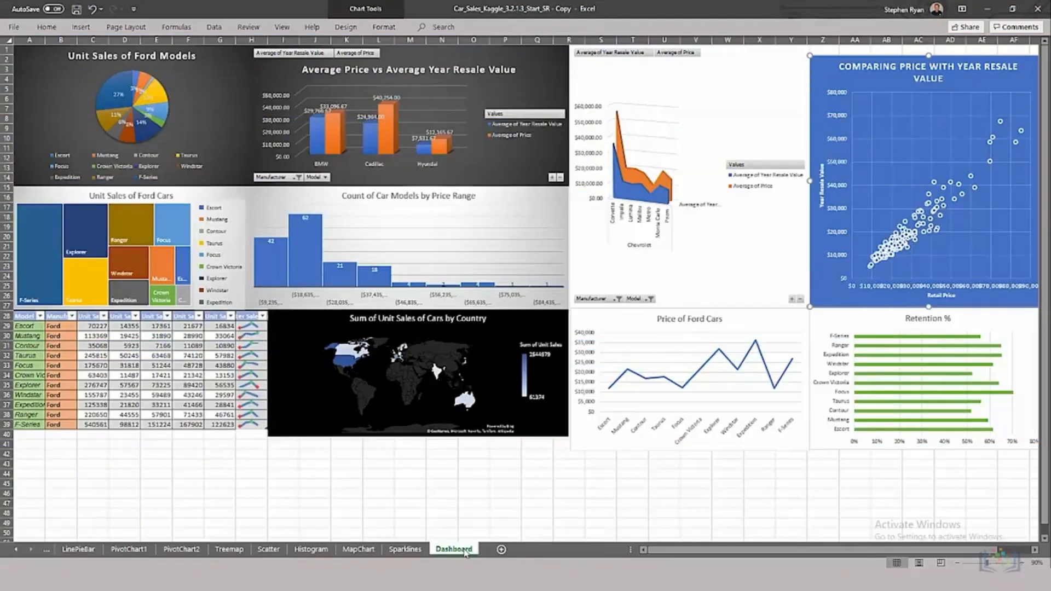
Create a copy of the Dashboard sheet at the end of the workbook.
right_click(465, 551)
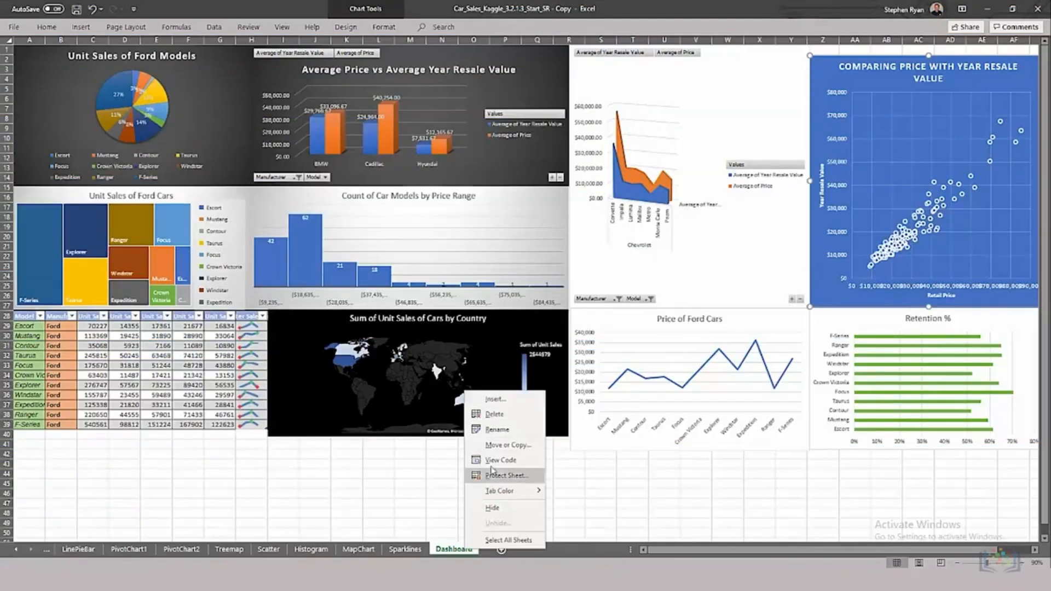
click(493, 449)
click(419, 488)
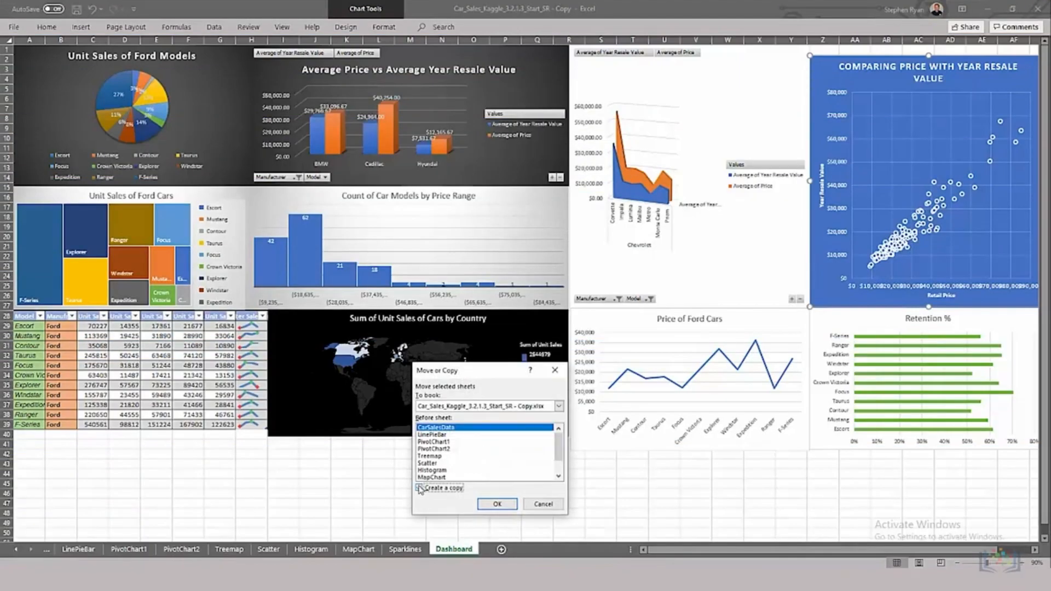
scroll(558, 455, down, 1)
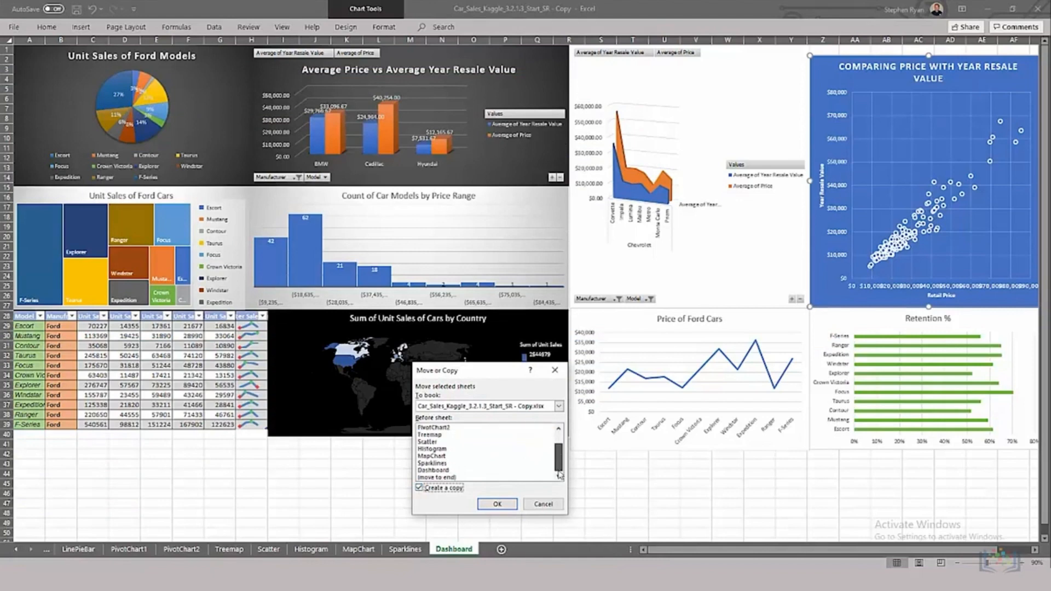
click(438, 478)
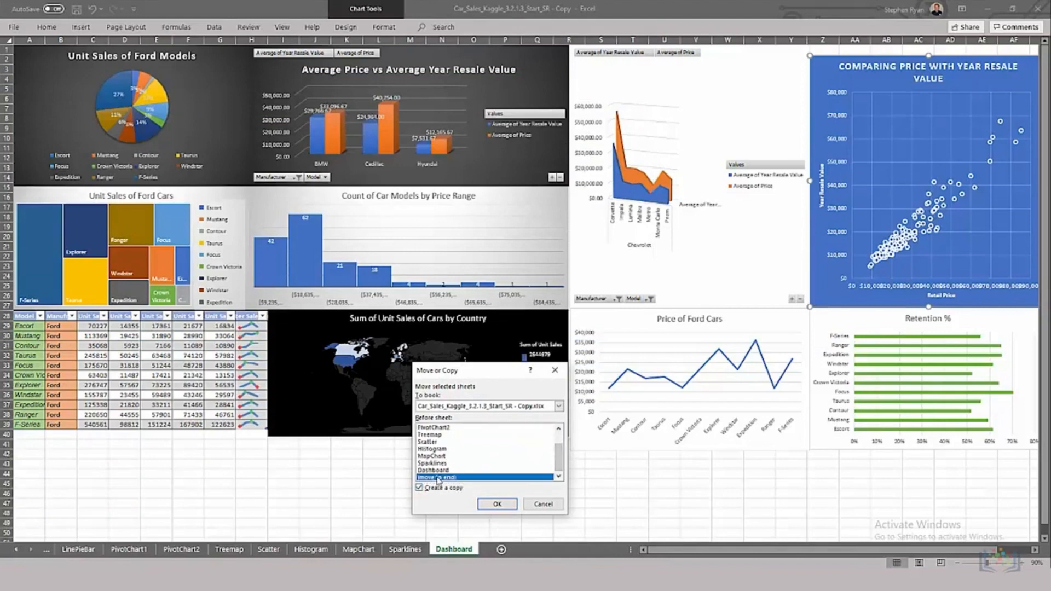
click(486, 503)
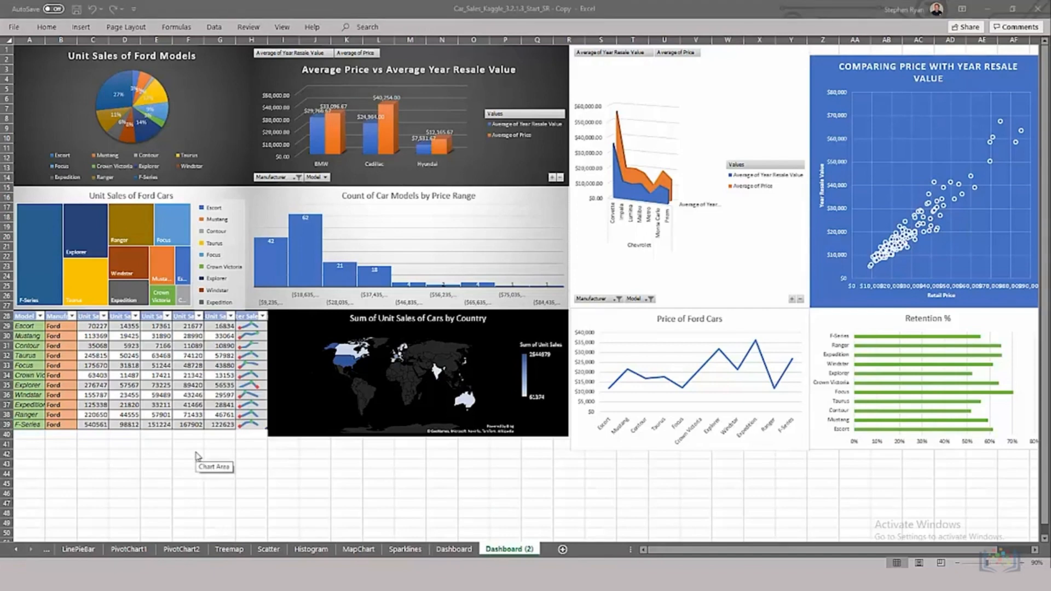
Delete the treemap, the Average Price vs Average Year Resale Value chart, the scatter chart and the price-range histogram from Dashboard (2).
click(43, 198)
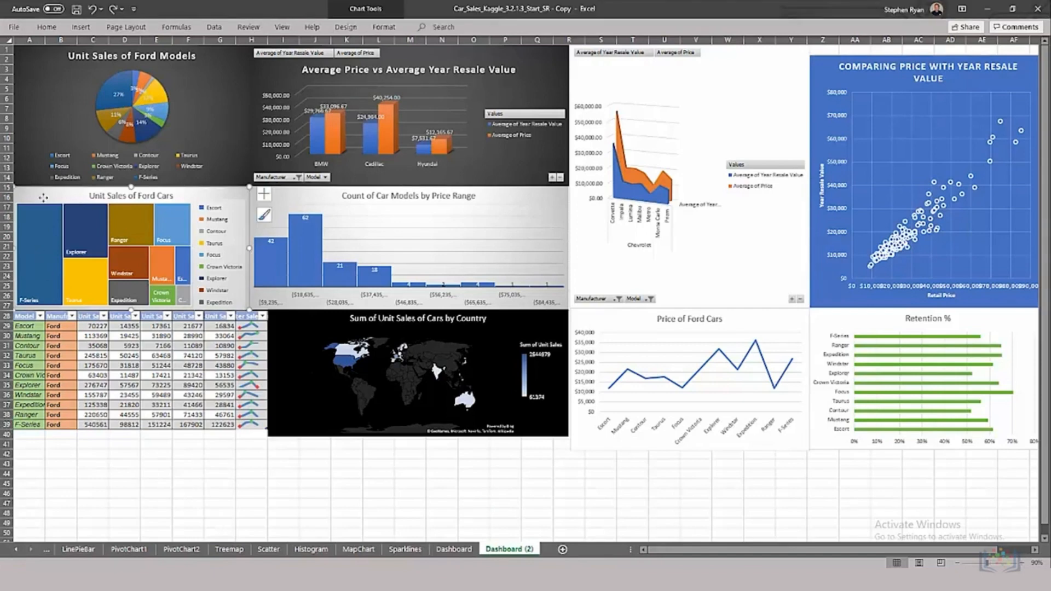
key(Delete)
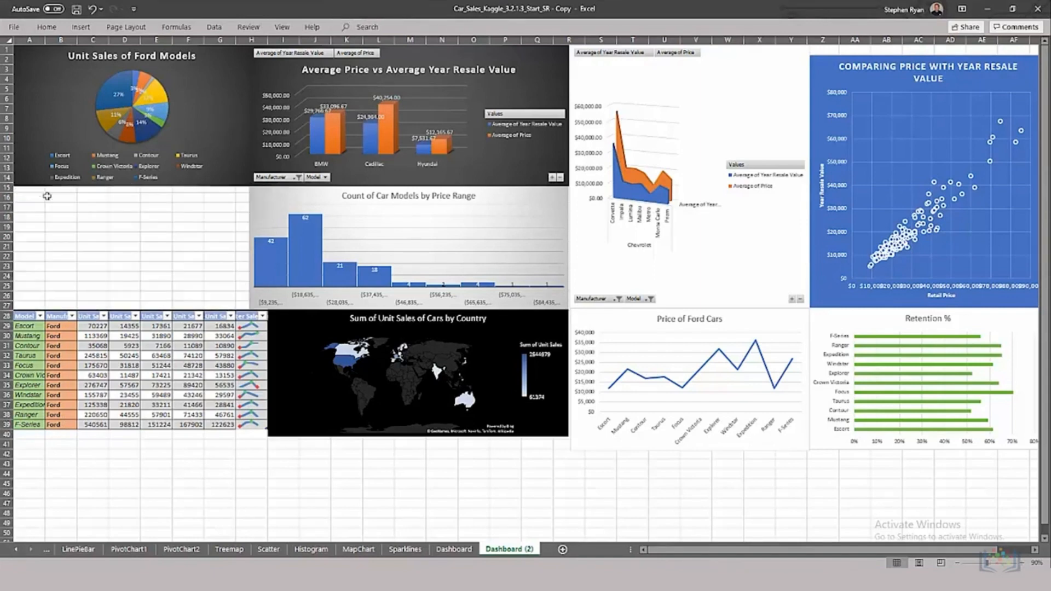
click(272, 75)
double_click(272, 75)
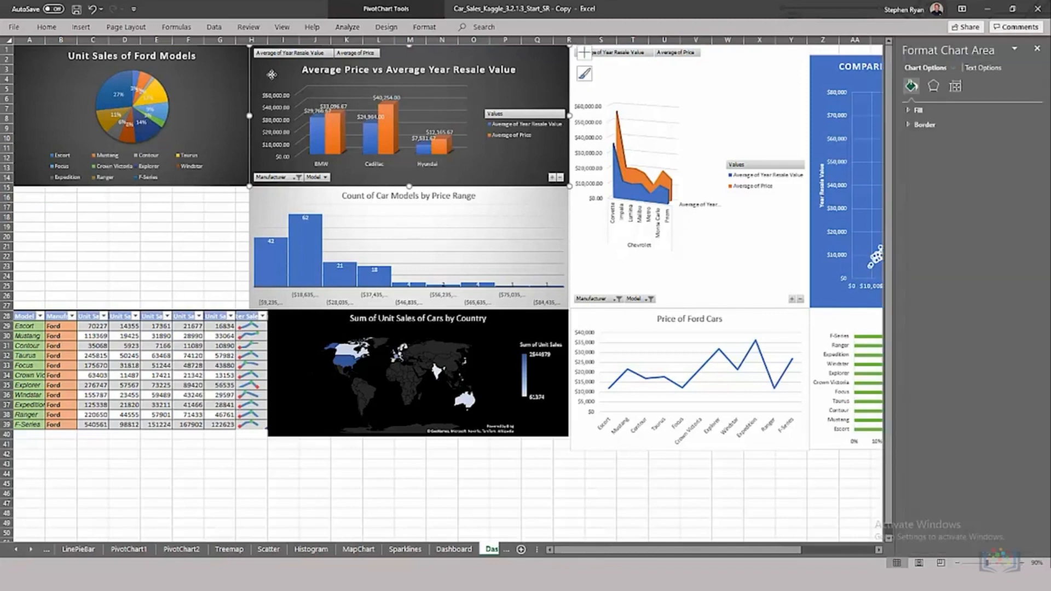
key(Delete)
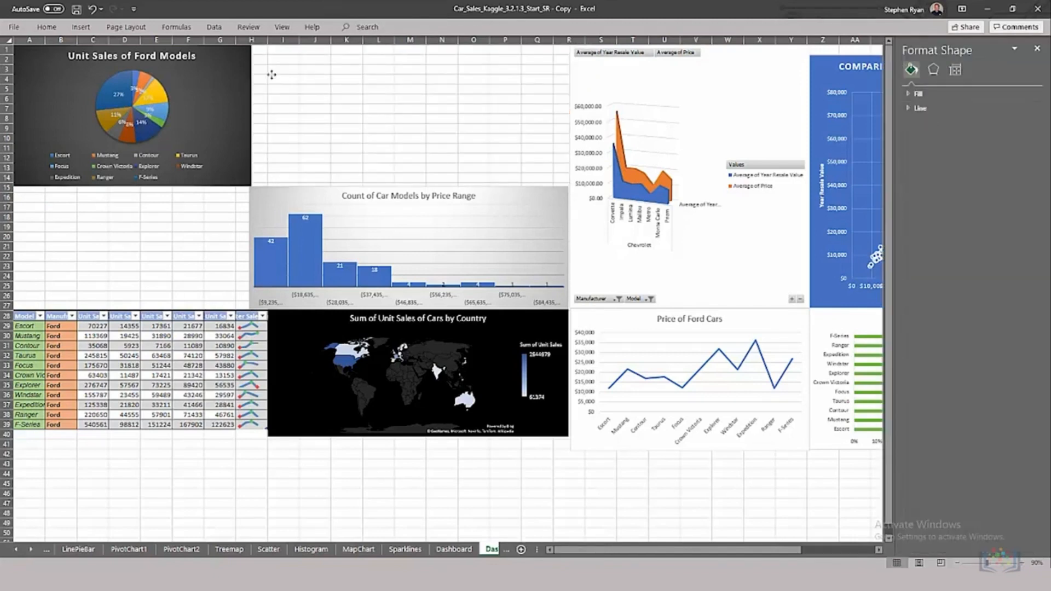
click(821, 71)
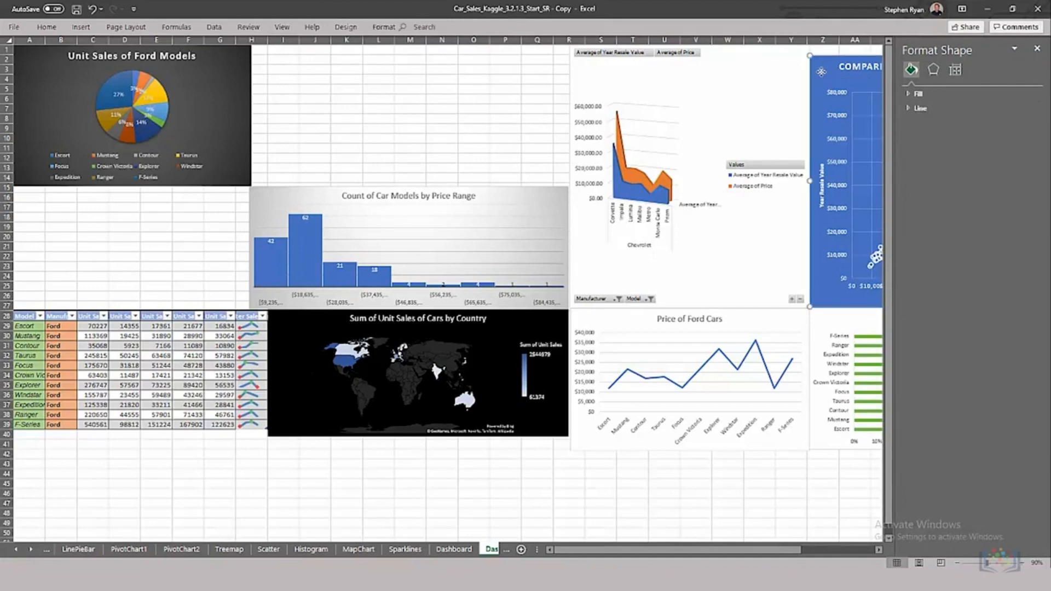
key(Delete)
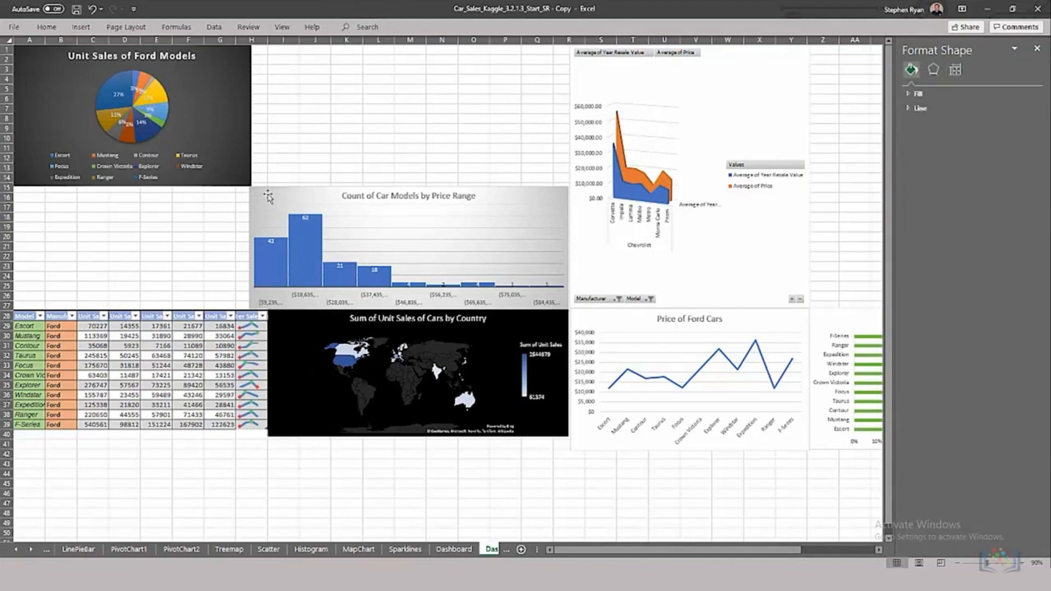
click(269, 197)
key(Delete)
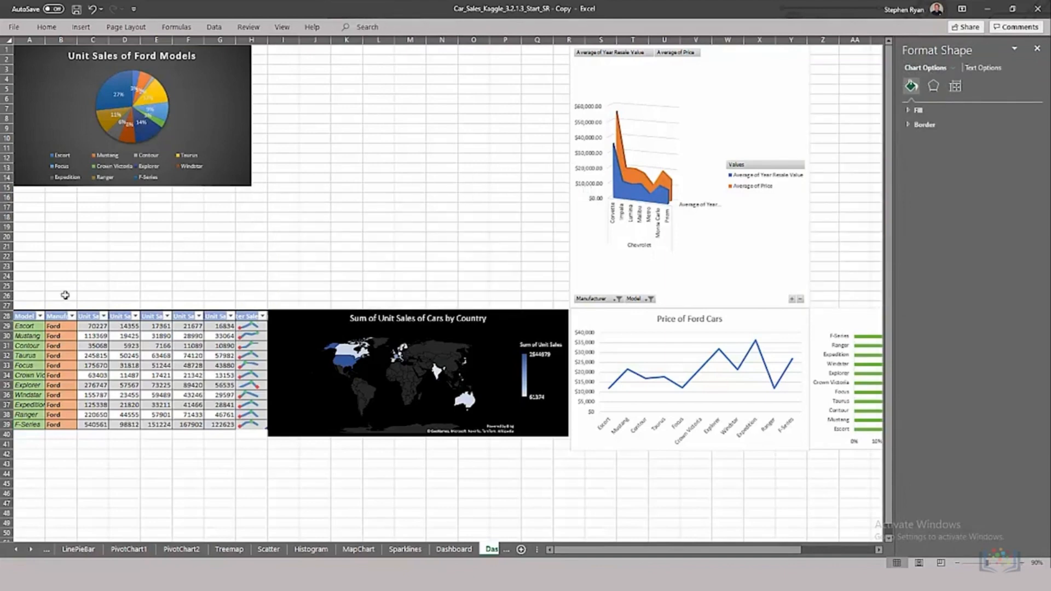
Delete the whole Ford quarterly sales table with its sparklines from Dashboard (2).
drag(23, 316, 260, 428)
right_click(188, 351)
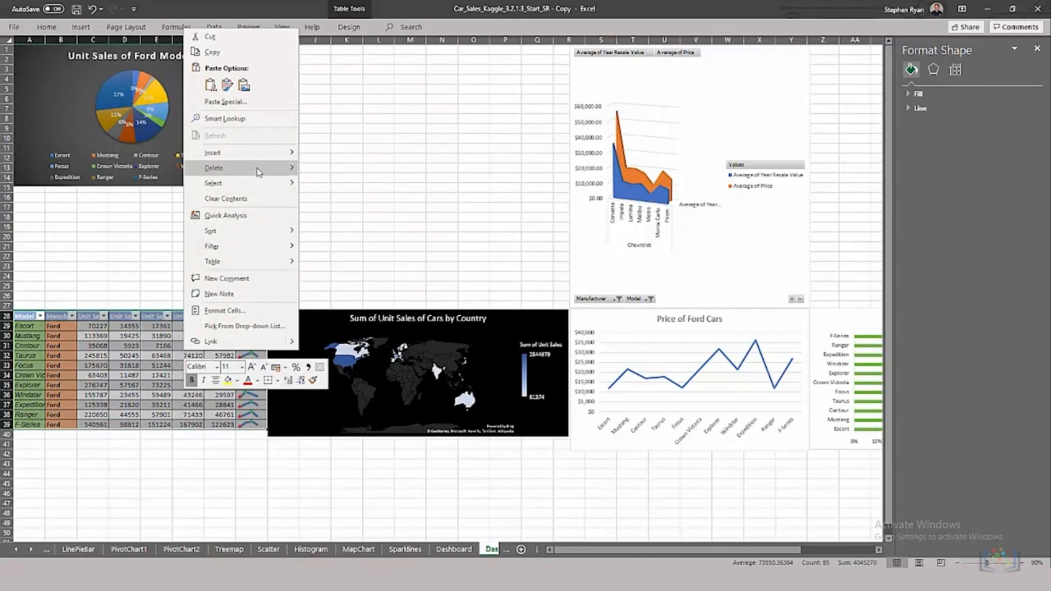
mouse_move(259, 171)
click(314, 169)
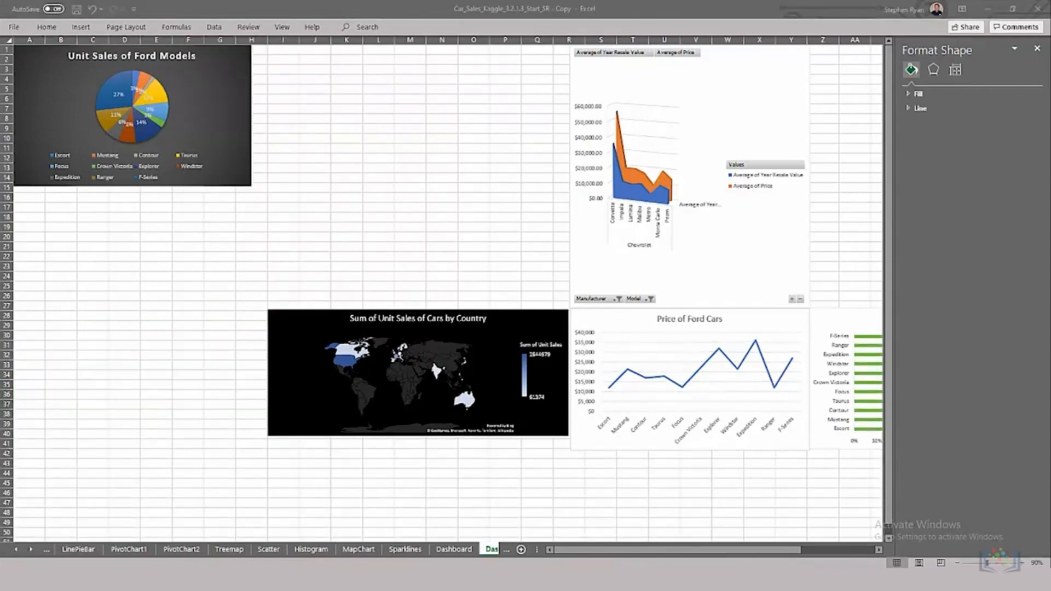
Copy the Model slicer from LinePieBar to cell AA4 of Dashboard (2) and set the sheet zoom to 100%.
click(78, 549)
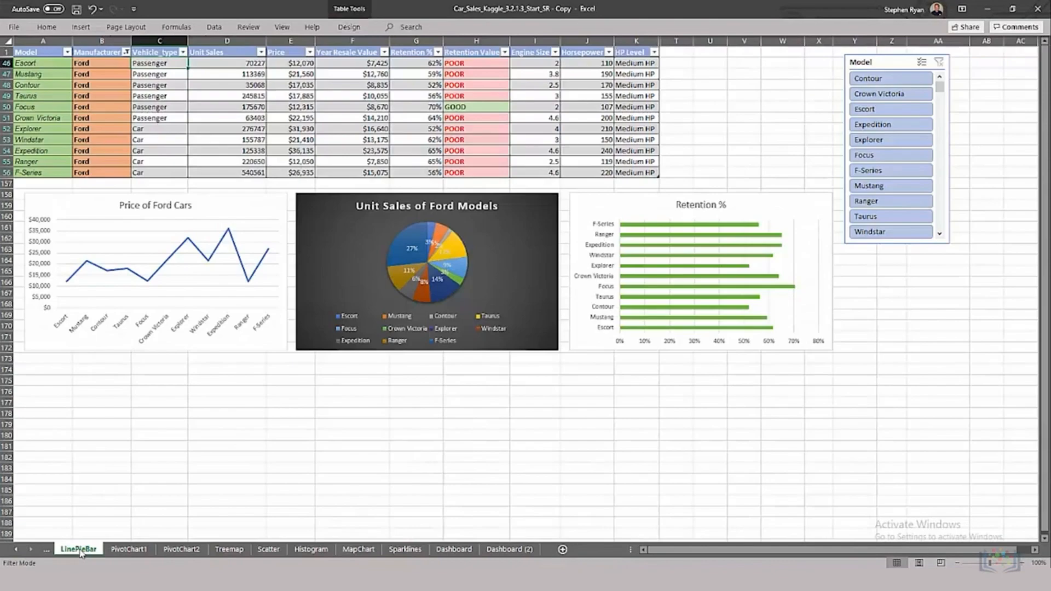
click(896, 63)
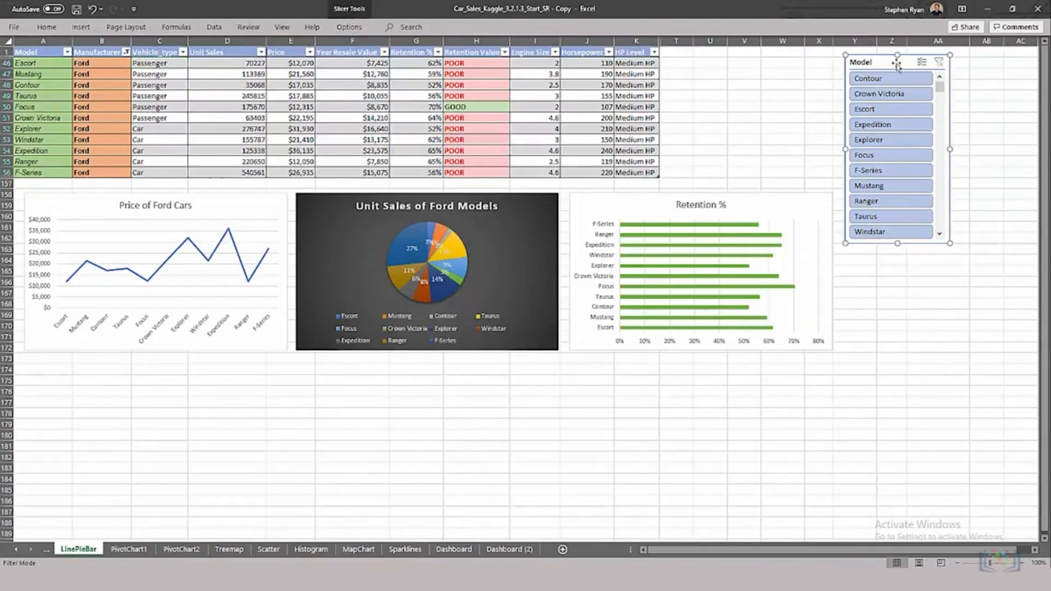
click(509, 550)
click(853, 80)
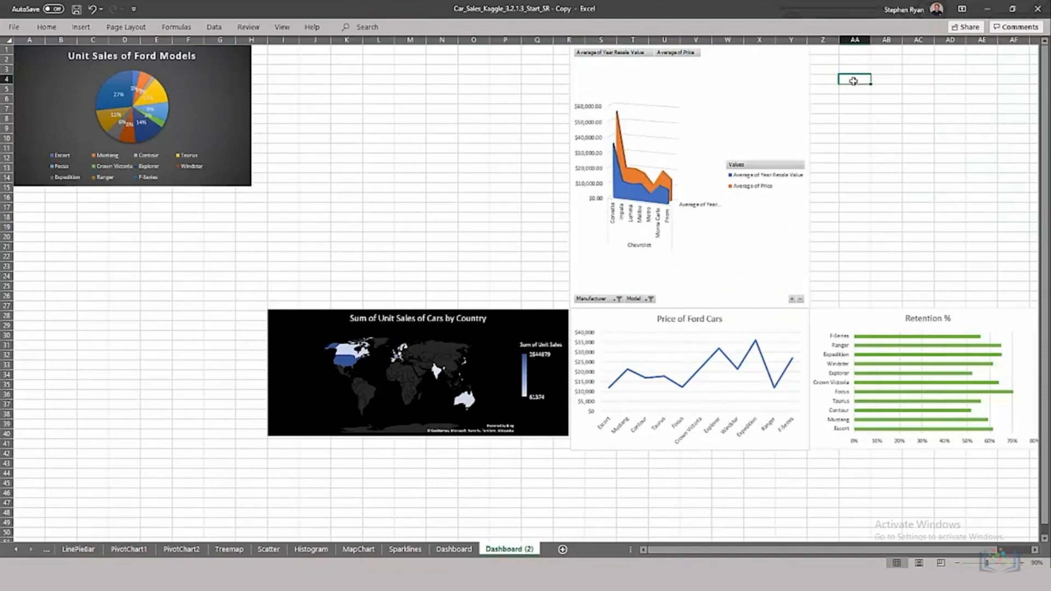
key(ctrl+v)
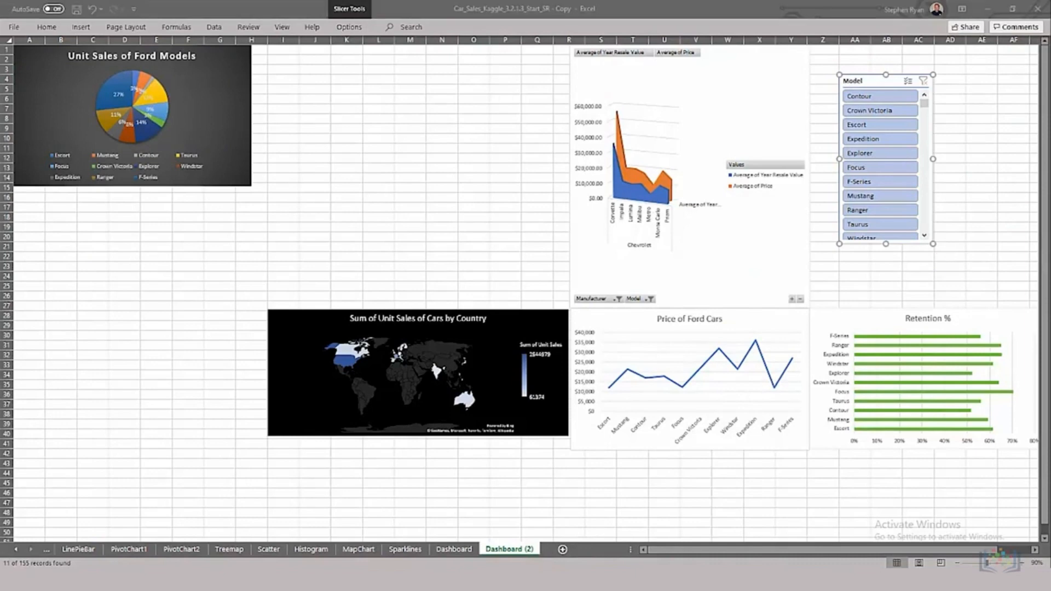
click(1022, 564)
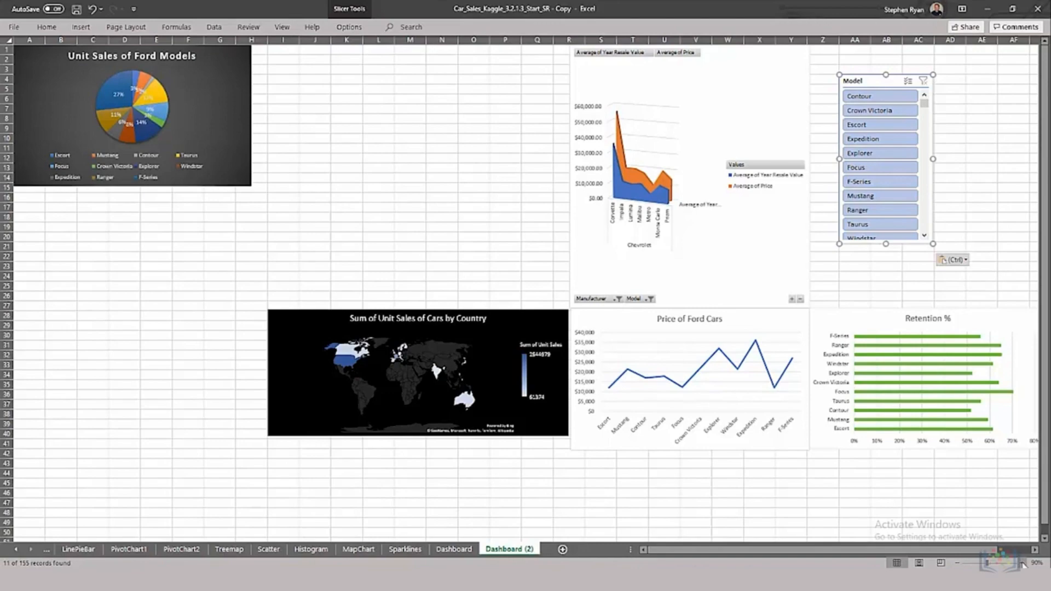
click(1022, 564)
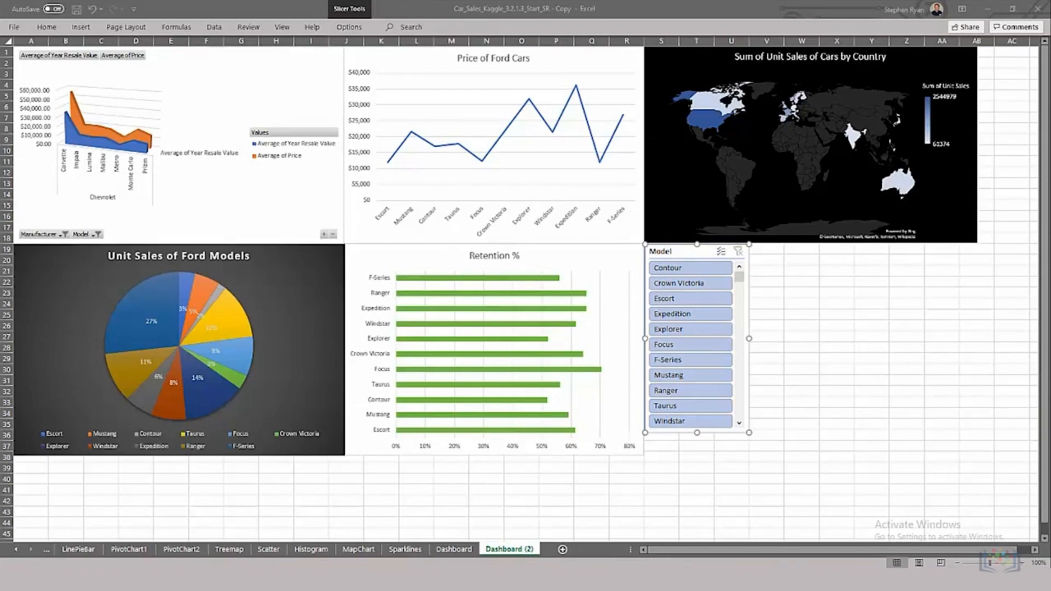
Give the Chevrolet area PivotChart the dark grey chart style and the green monochromatic colour palette.
click(229, 73)
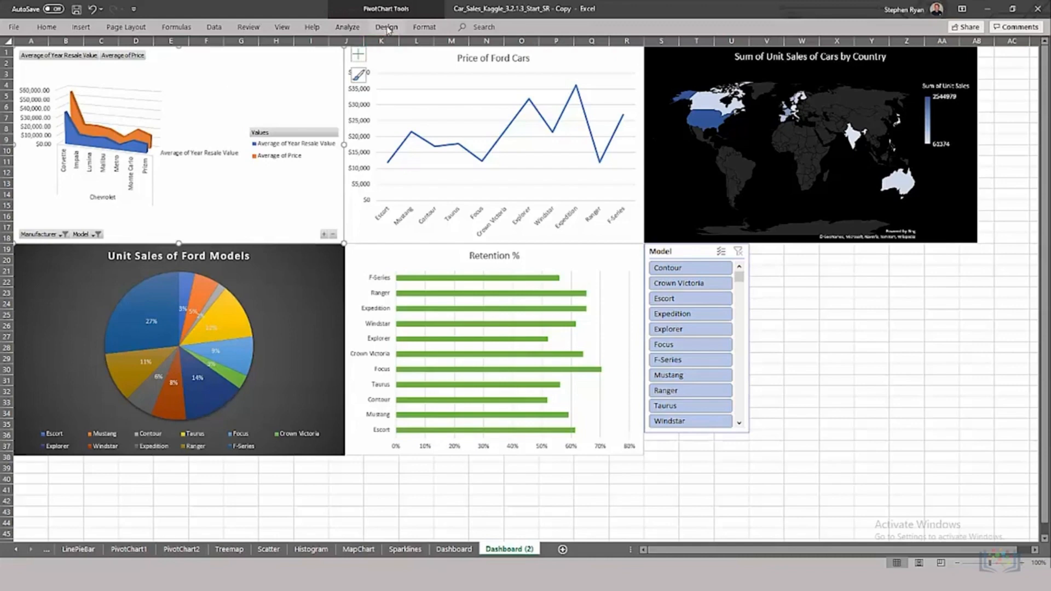
click(387, 27)
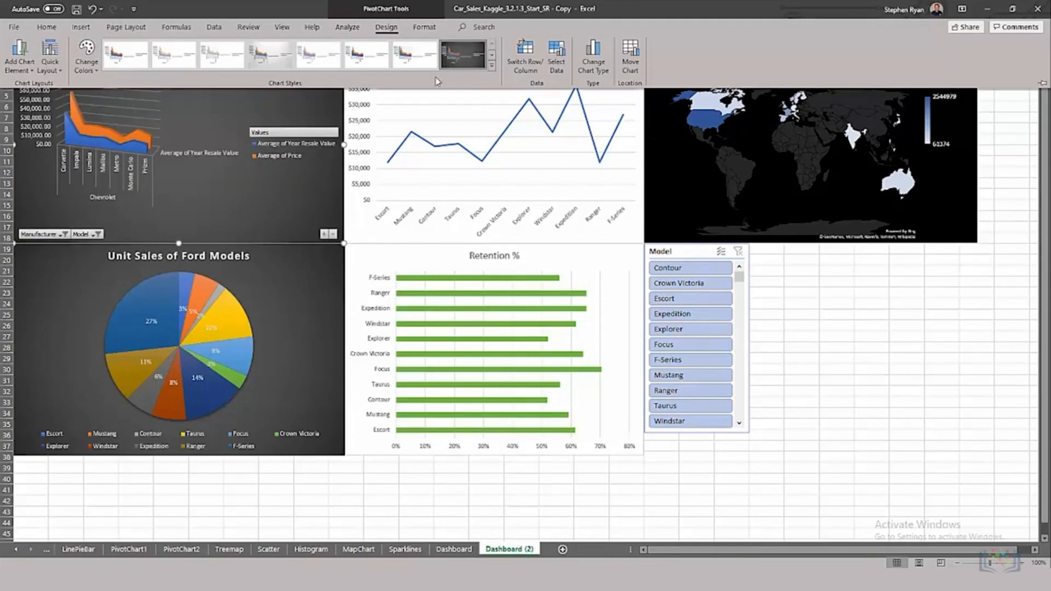
click(455, 55)
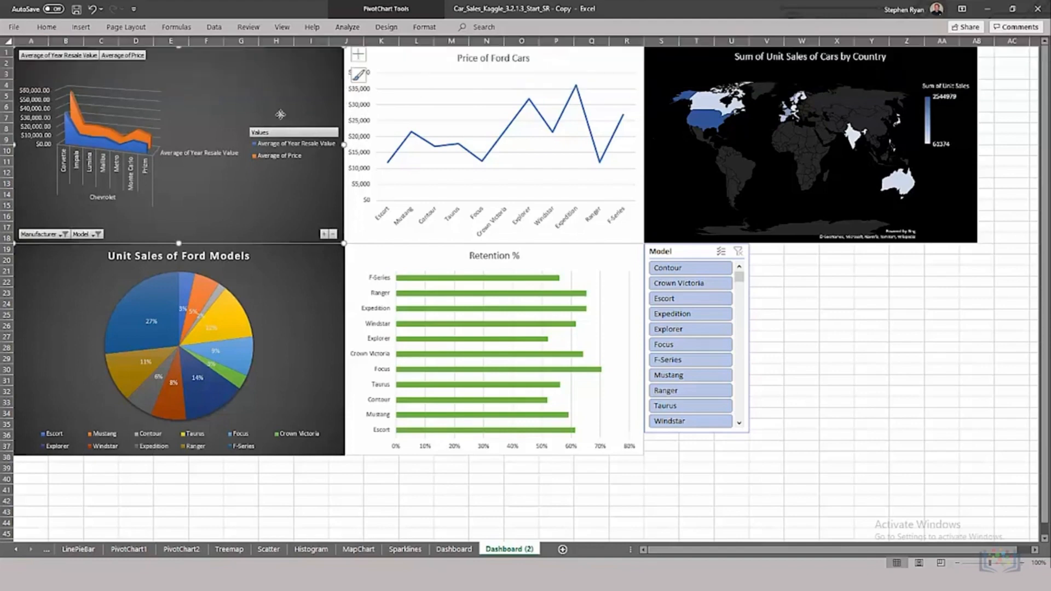
click(361, 76)
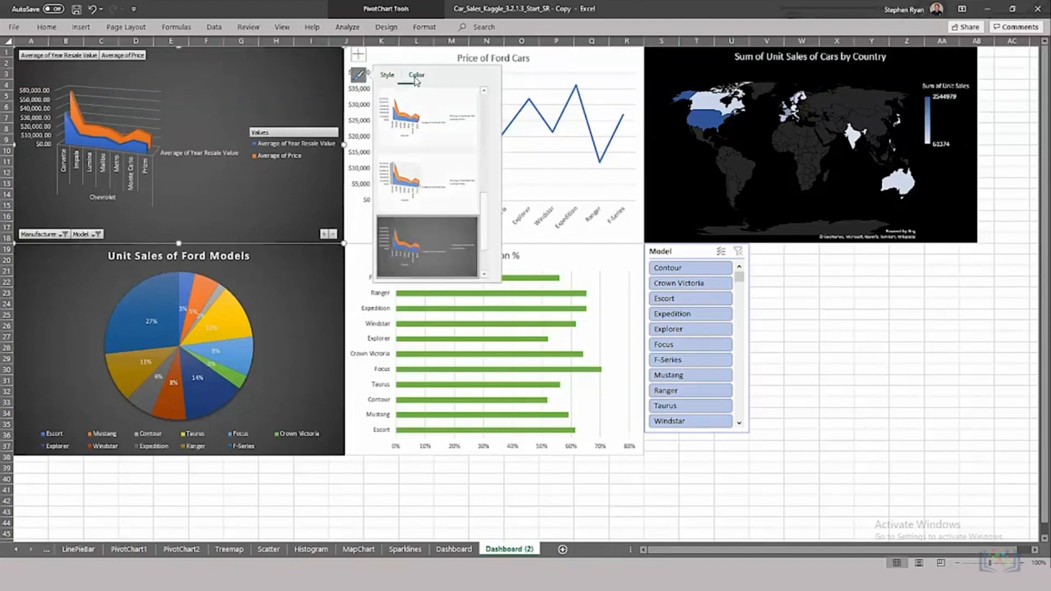
click(416, 75)
scroll(493, 181, down, 1)
scroll(499, 187, down, 2)
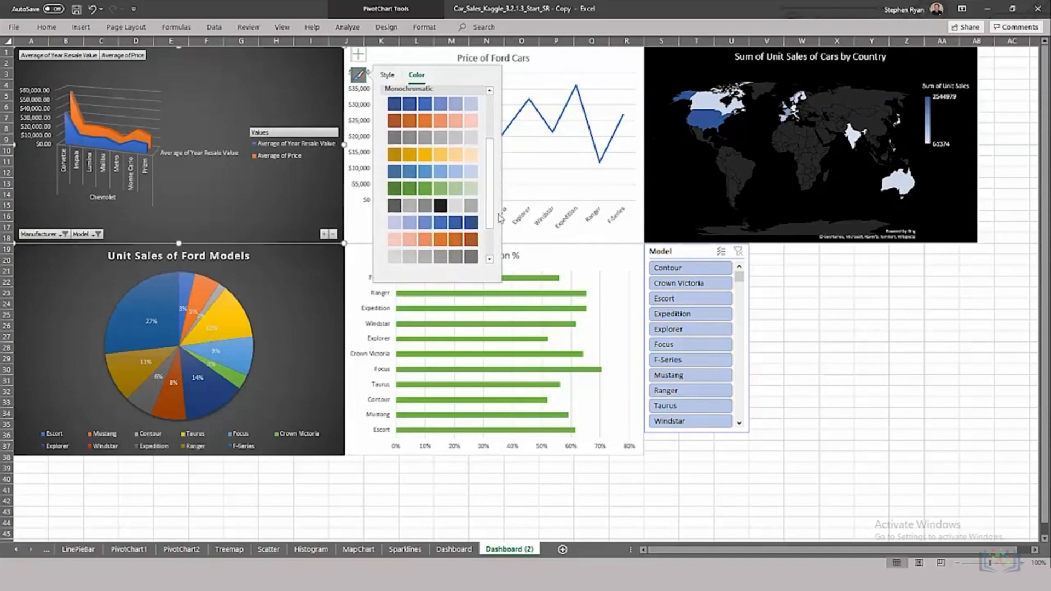
click(395, 189)
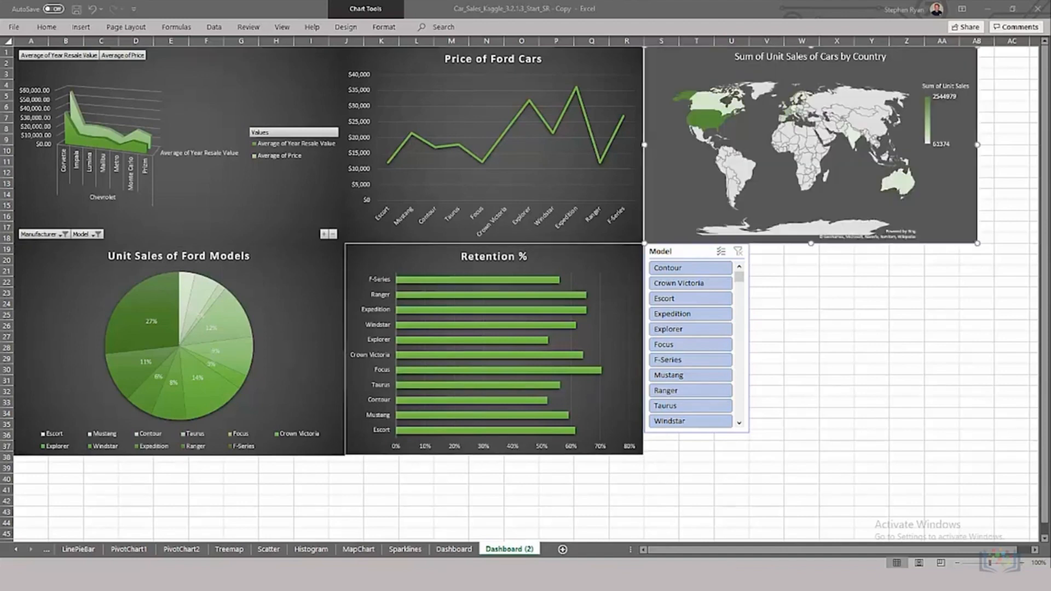
Apply the dark green slicer style to the Model slicer.
click(691, 253)
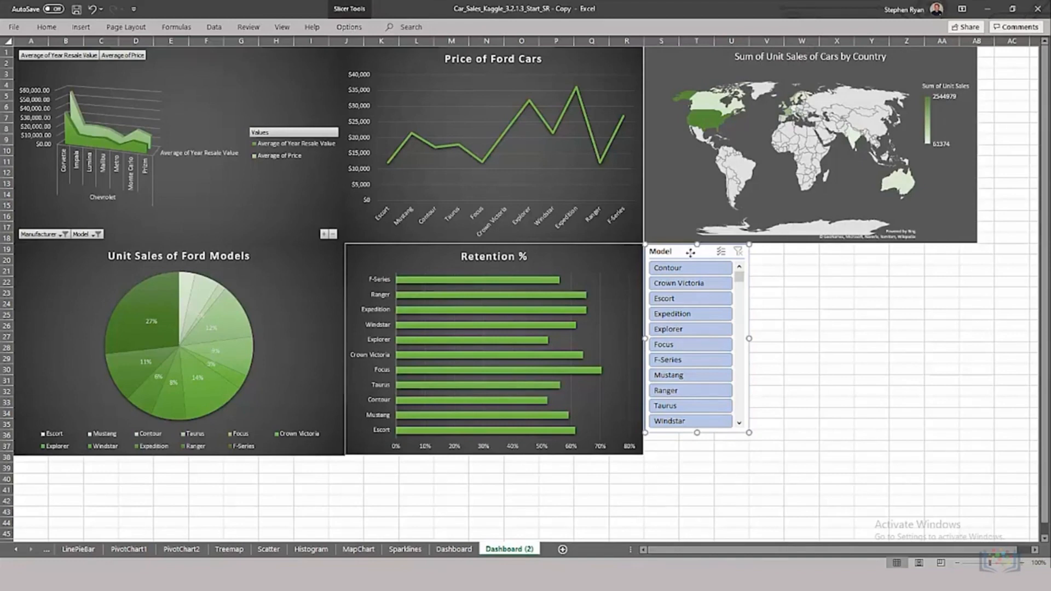
click(348, 27)
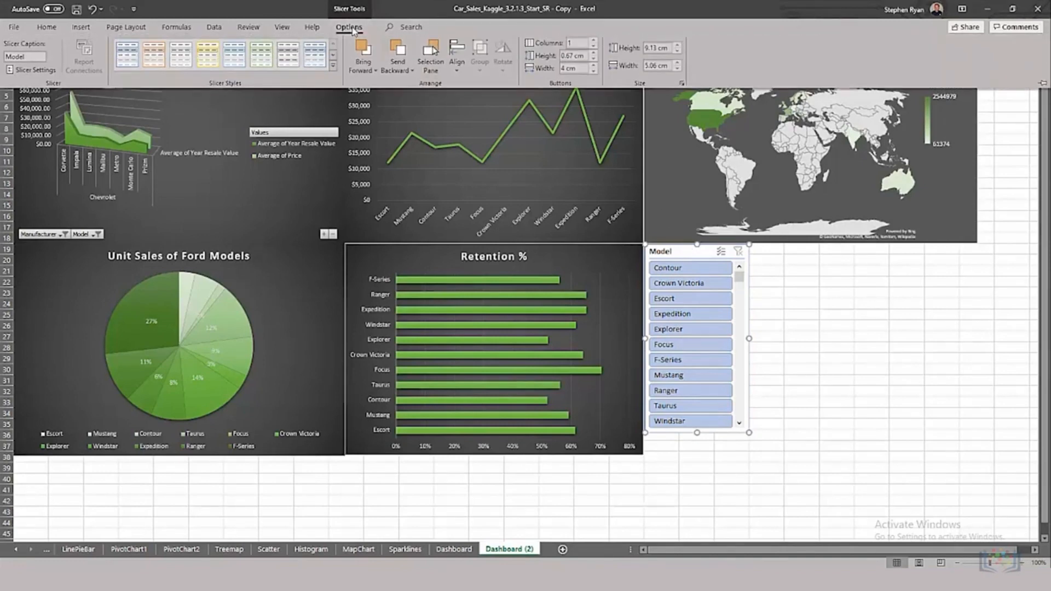
click(333, 69)
click(261, 120)
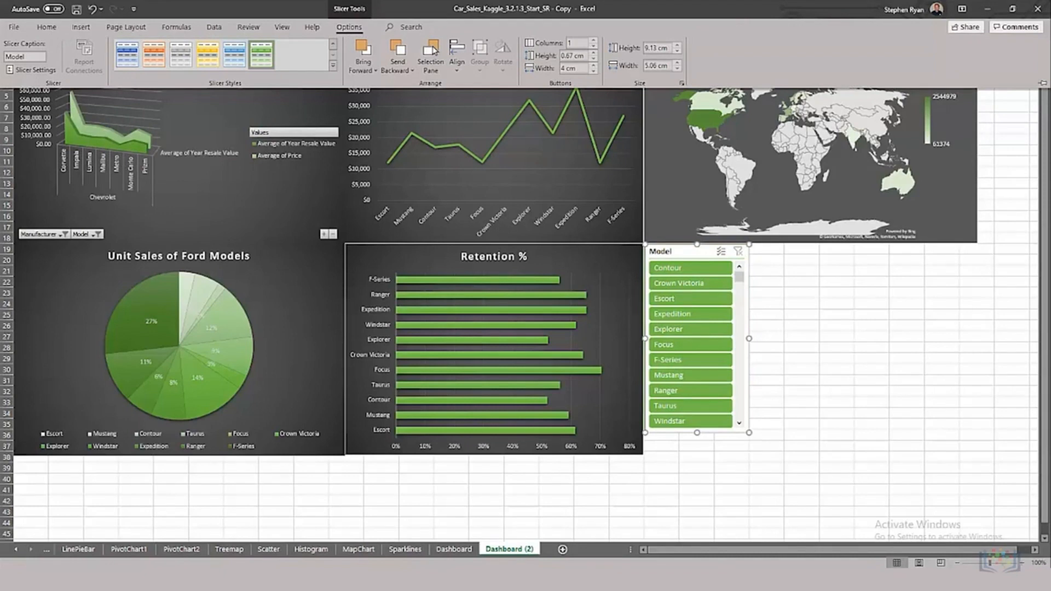
Hide the gridlines and headings on Dashboard (2) and collapse the ribbon.
click(283, 29)
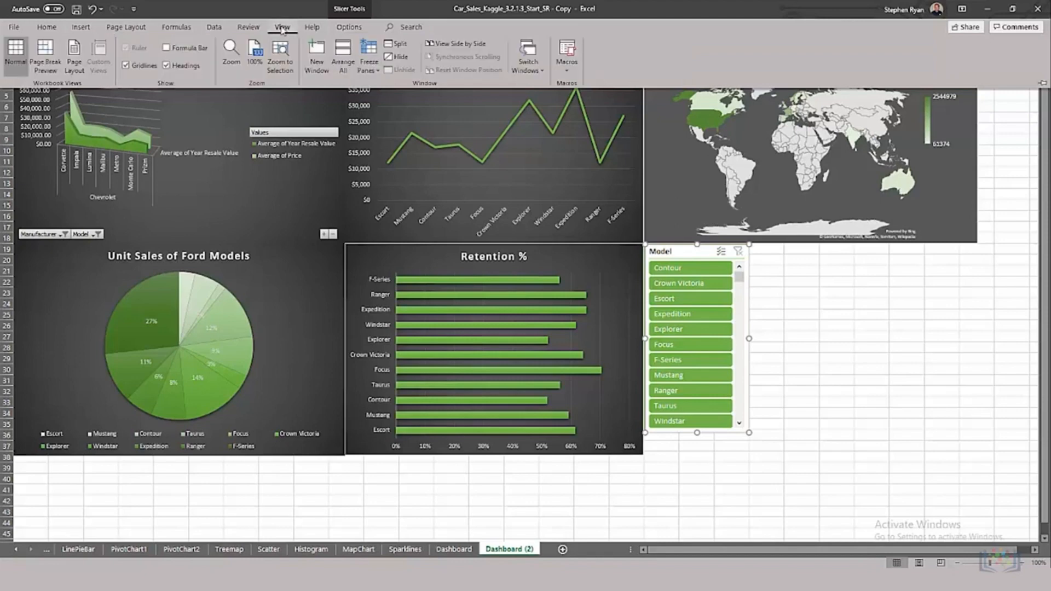
click(130, 67)
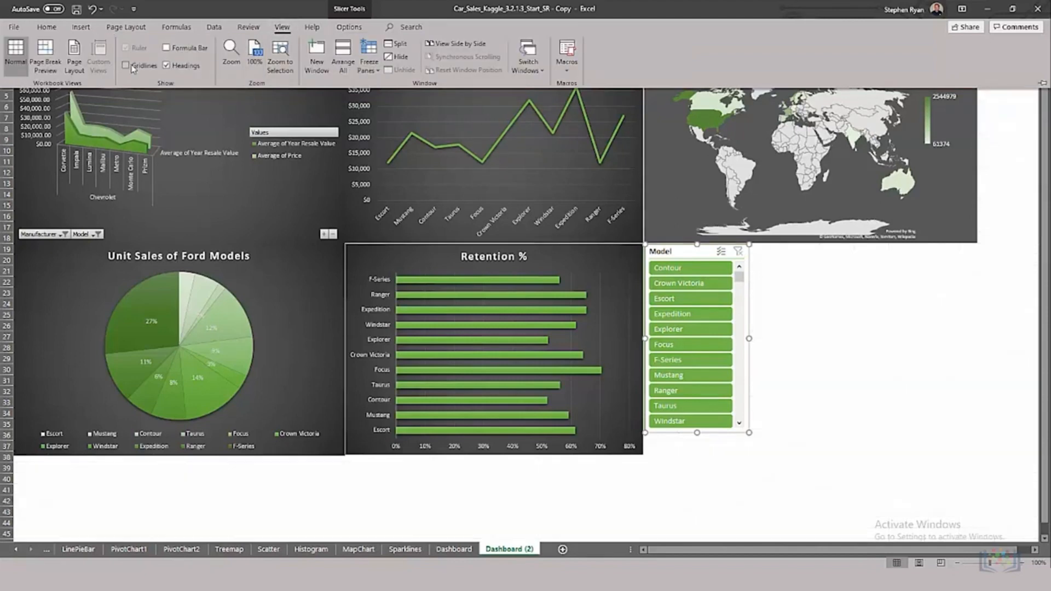
click(167, 66)
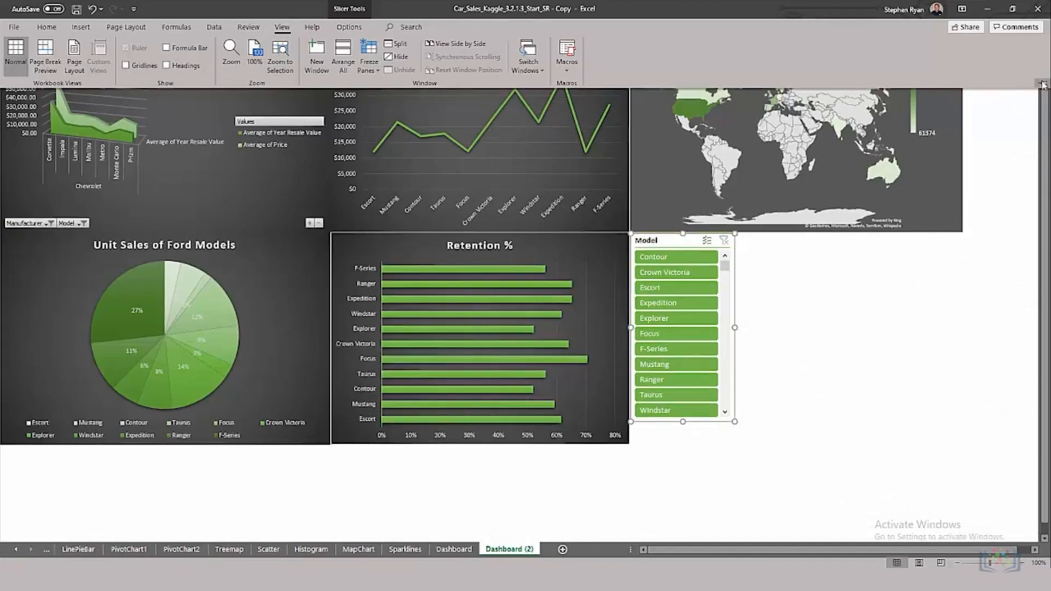
scroll(1043, 84, up, 1)
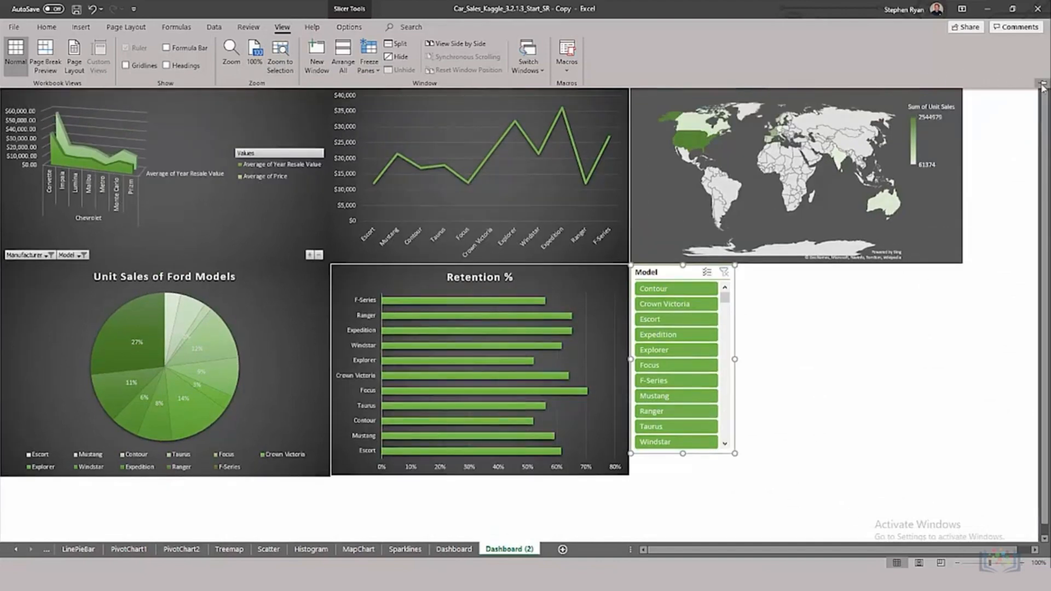
click(1042, 83)
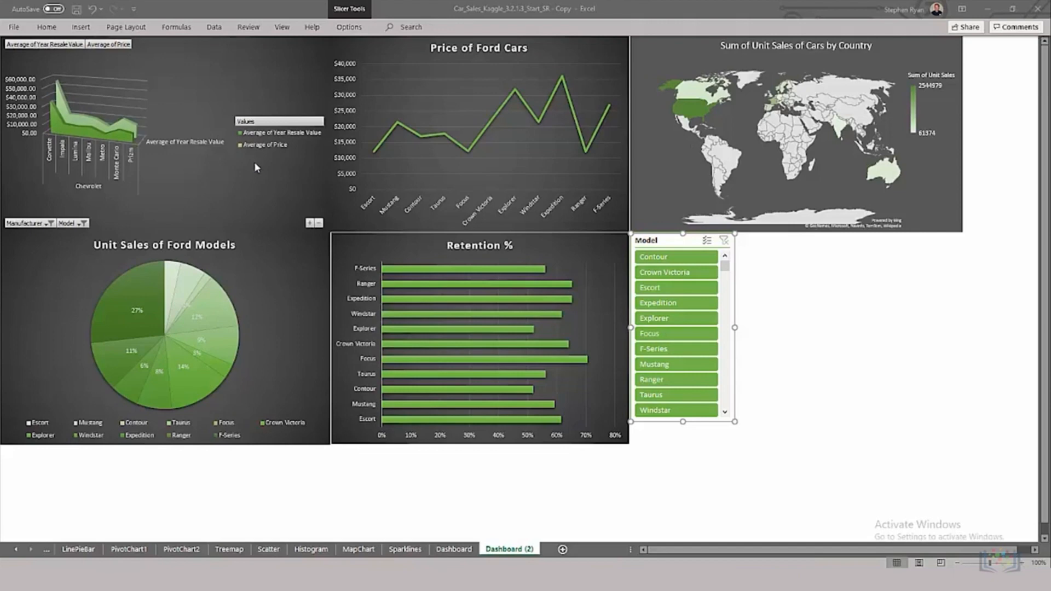
Turn on multi-select in the Model slicer and exclude Crown Victoria, Escort, F-Series, Mustang, Taurus and Windstar.
click(707, 243)
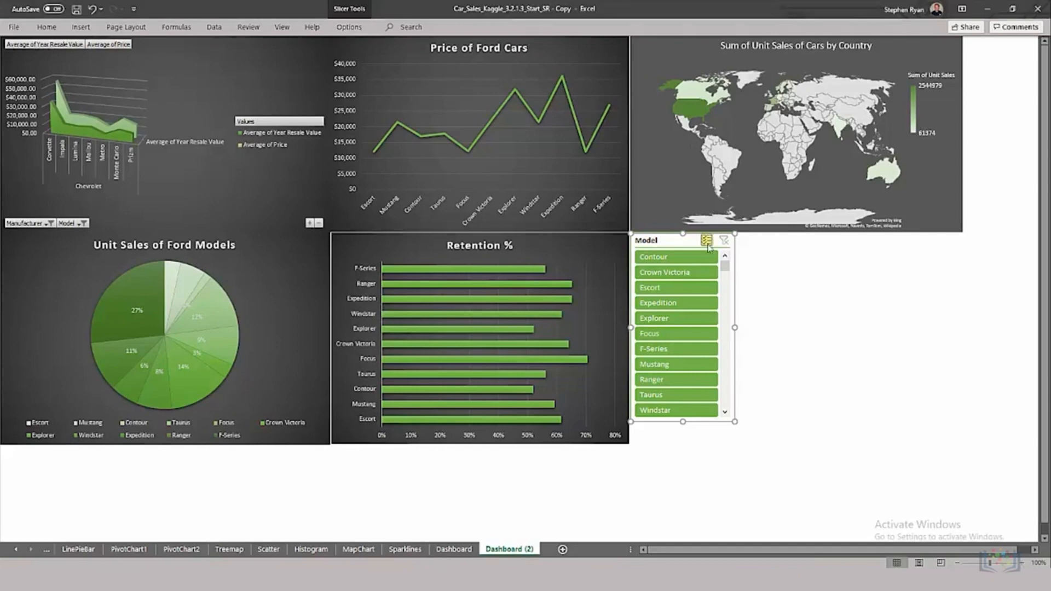
click(666, 272)
click(660, 287)
click(652, 349)
click(655, 365)
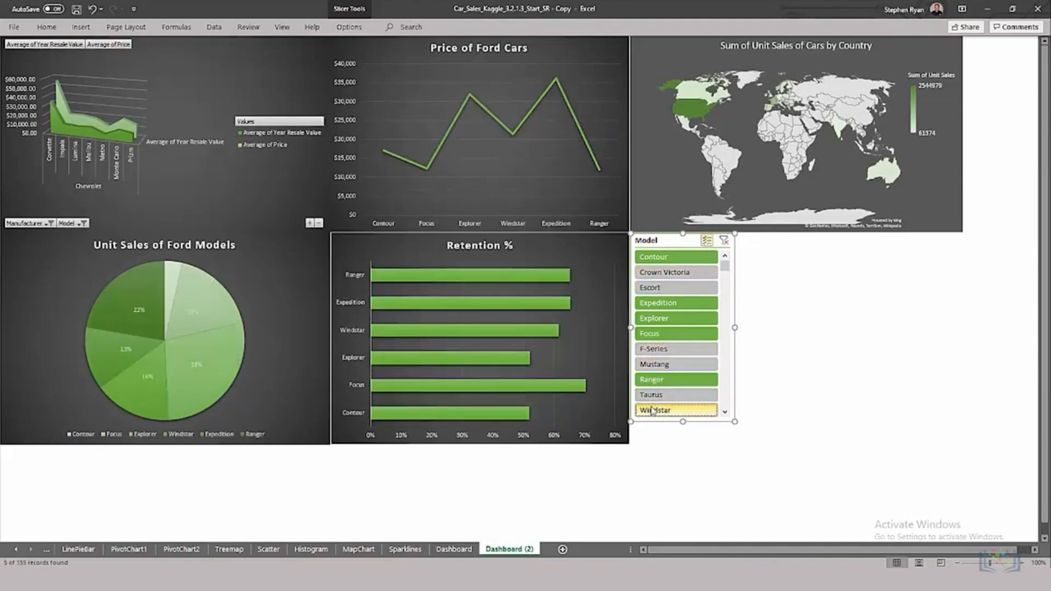
click(652, 395)
click(651, 410)
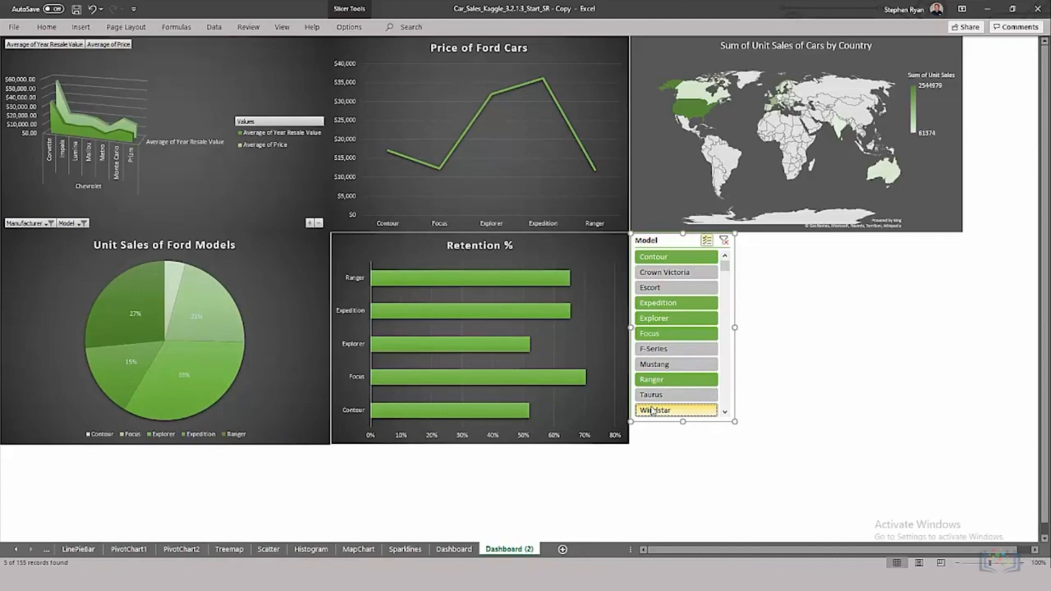
Filter the area PivotChart's Manufacturer field to Ford instead of Chevrolet.
click(49, 223)
scroll(136, 411, down, 2)
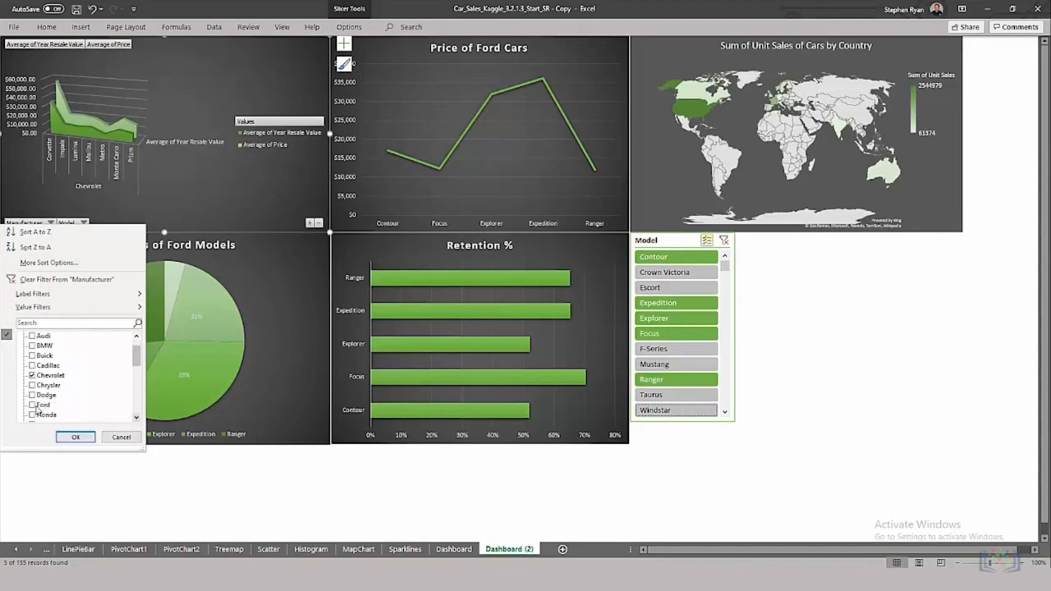
click(32, 405)
click(32, 375)
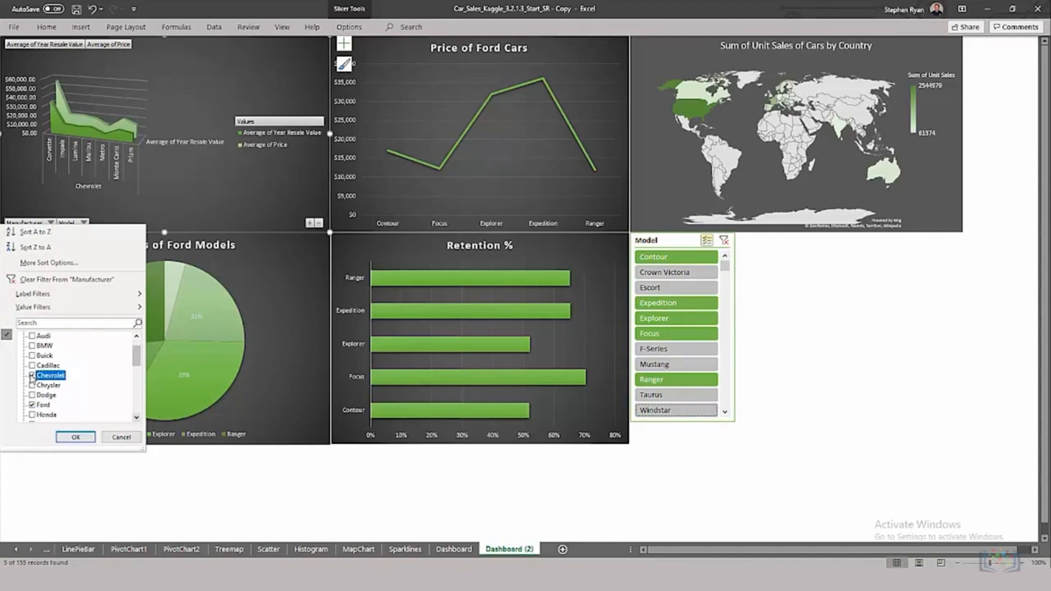
click(69, 438)
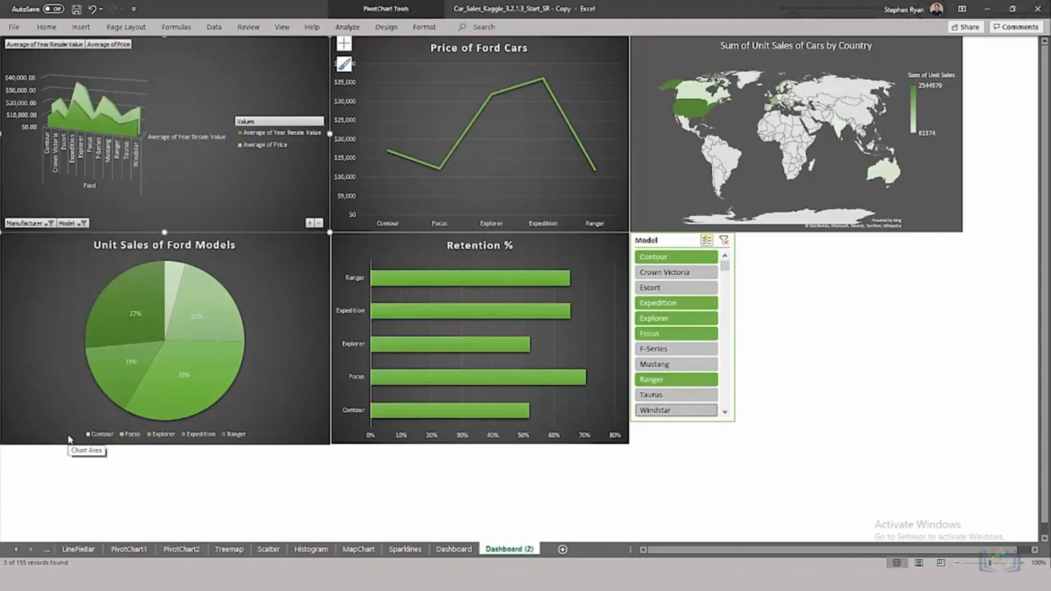
Look at the source PivotTable and area chart on the PivotChart1 sheet, then return to the area chart on Dashboard (2).
click(128, 550)
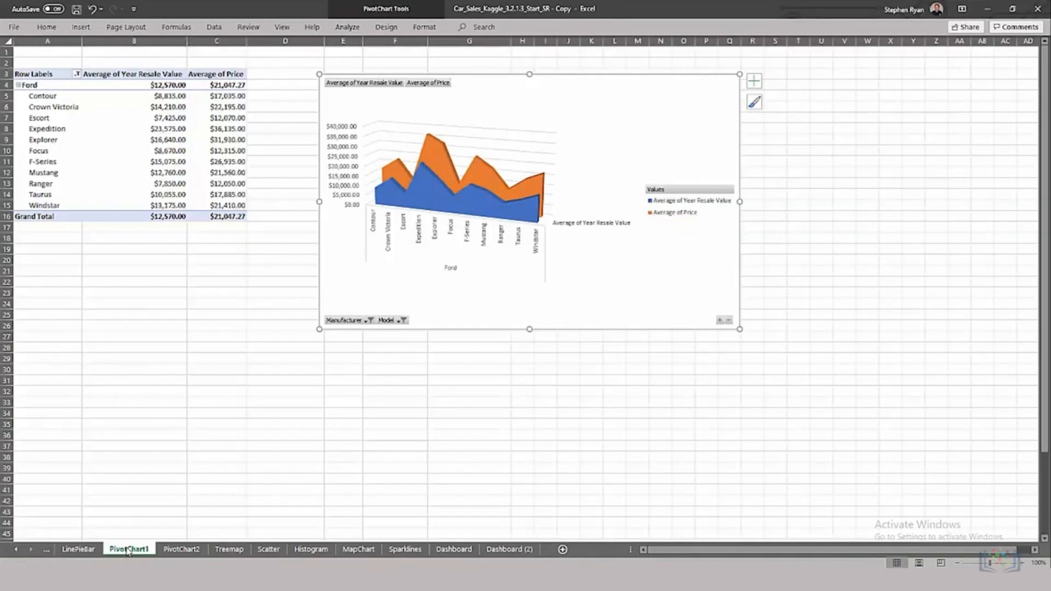
click(503, 550)
click(212, 193)
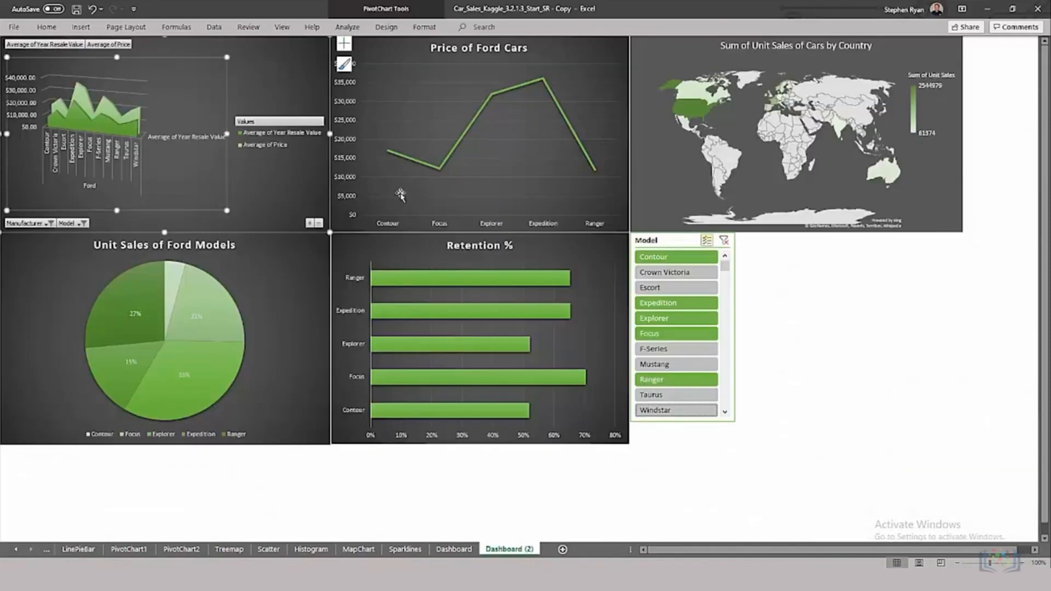
Set Australia's unit sales to 2416380 in the MapChart sheet's copied table and check Australia on the Dashboard (2) map.
click(359, 550)
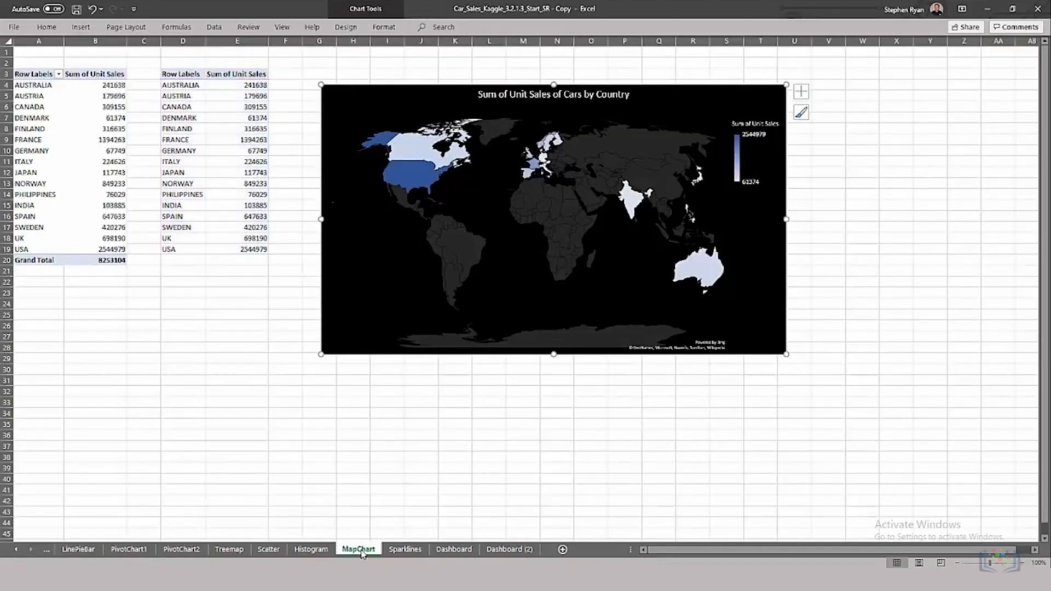
double_click(256, 85)
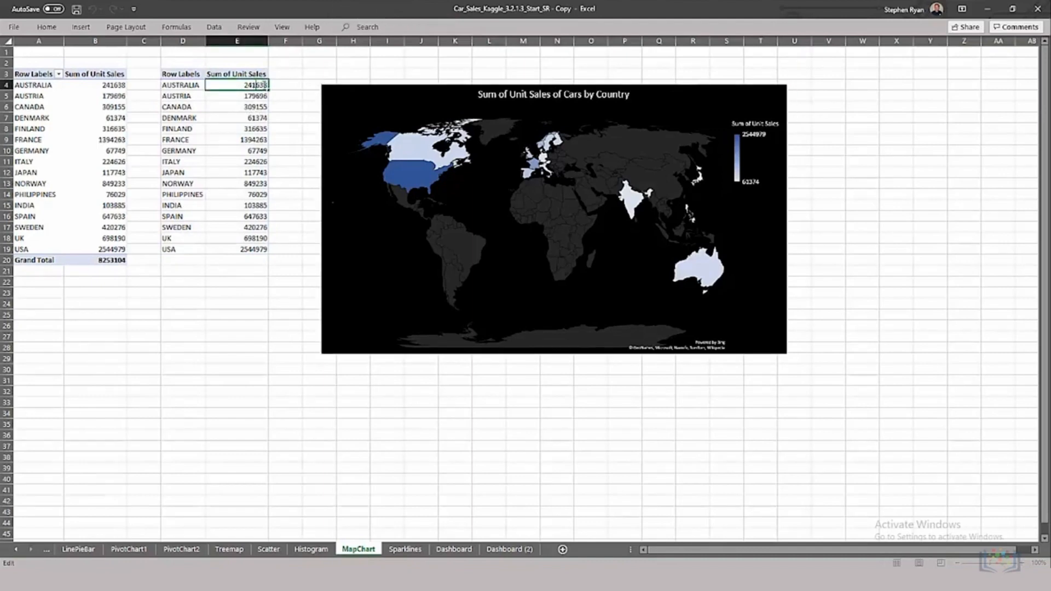
text(0)
key(Return)
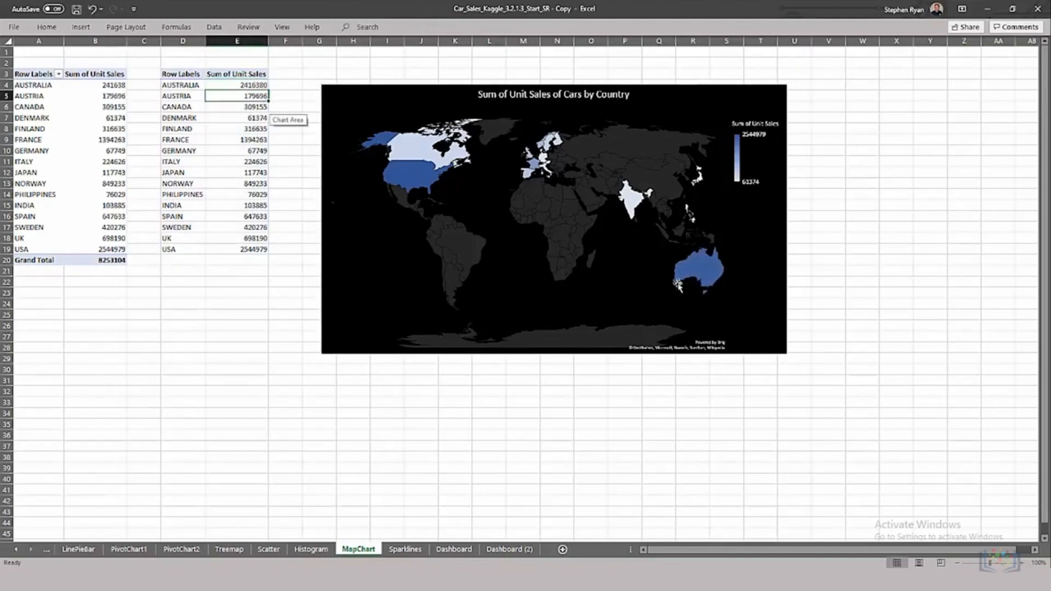
mouse_move(712, 274)
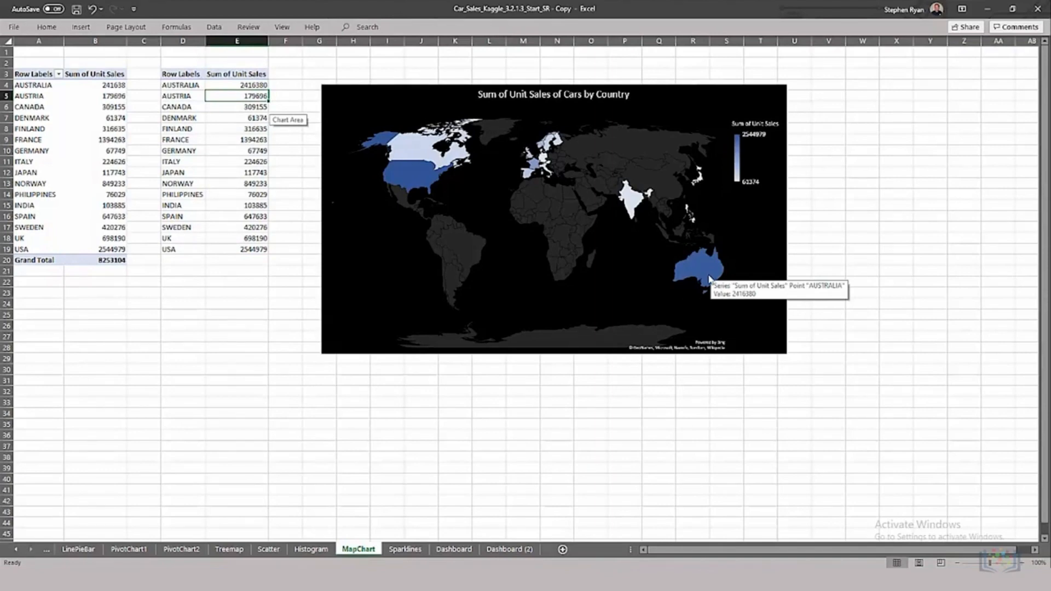
click(507, 550)
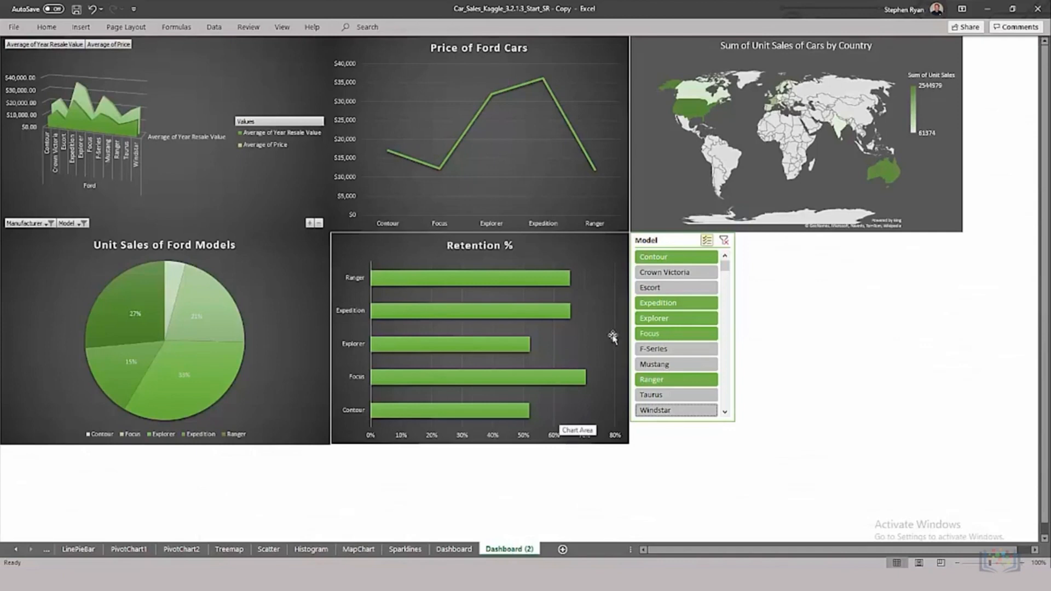
mouse_move(884, 178)
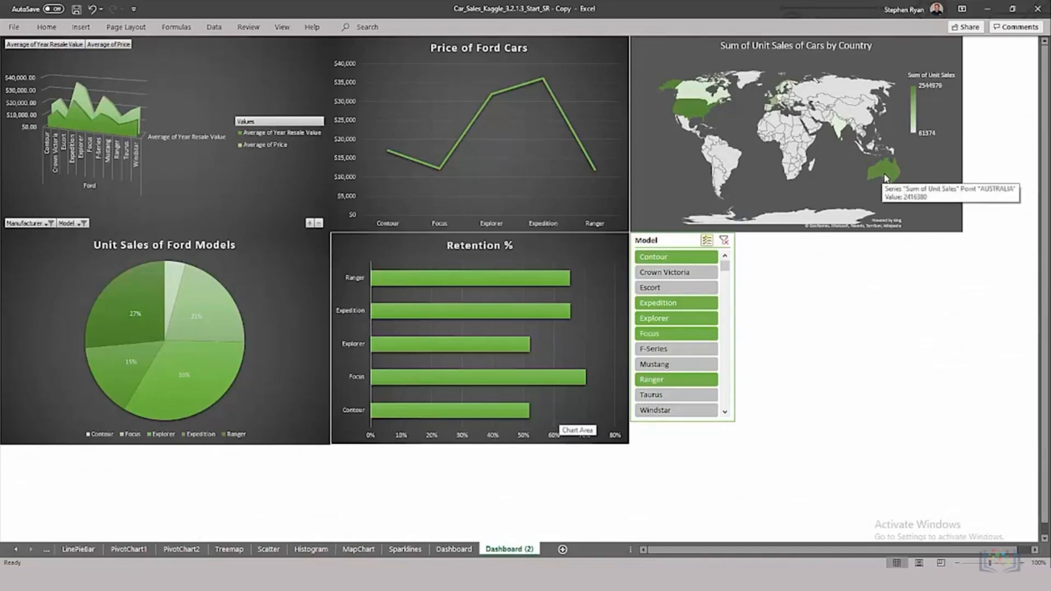